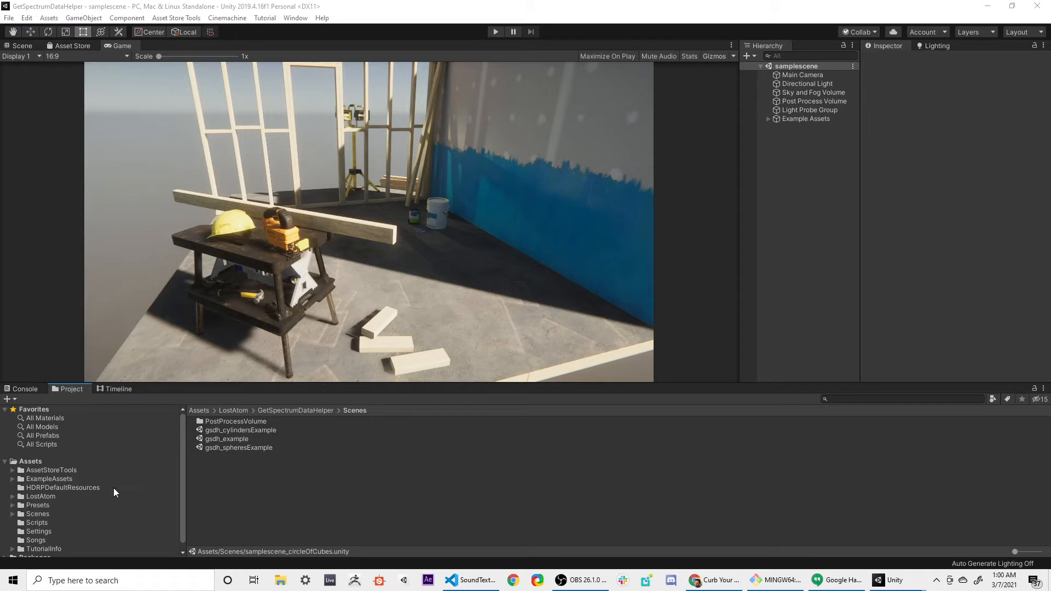
# Open the gsdh_example scene from the Scenes folder of LostAtom/GetSpectrumDataHelper.
pyautogui.click(49, 498)
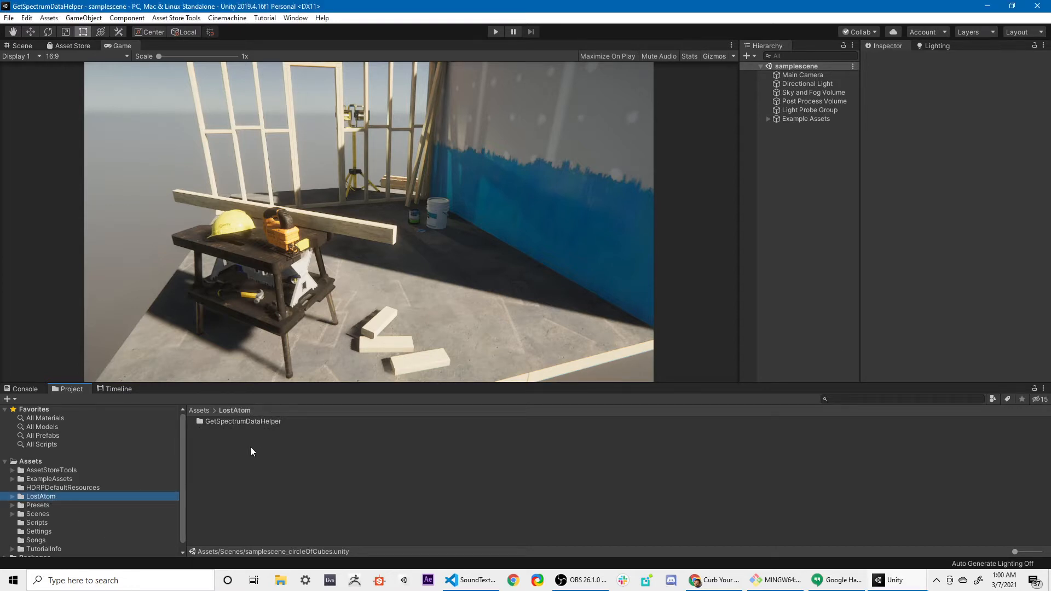
pyautogui.doubleClick(241, 419)
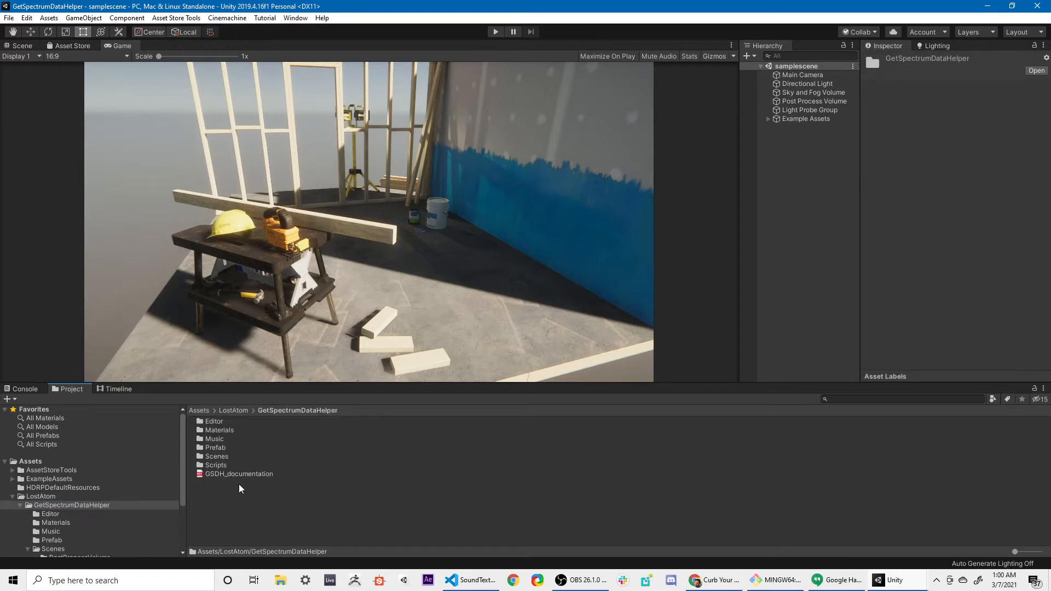
pyautogui.doubleClick(214, 457)
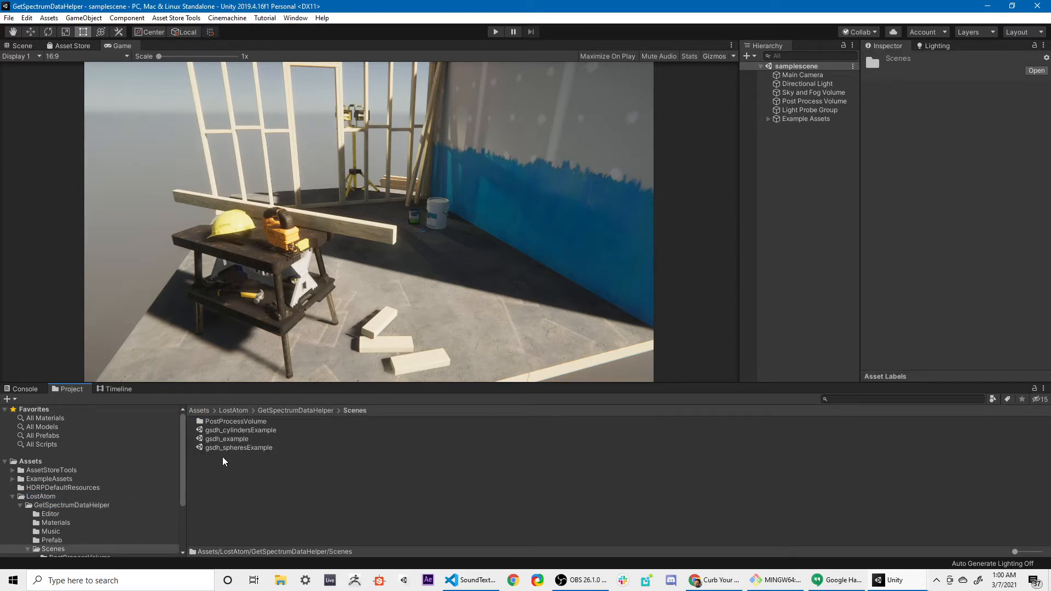
pyautogui.click(228, 441)
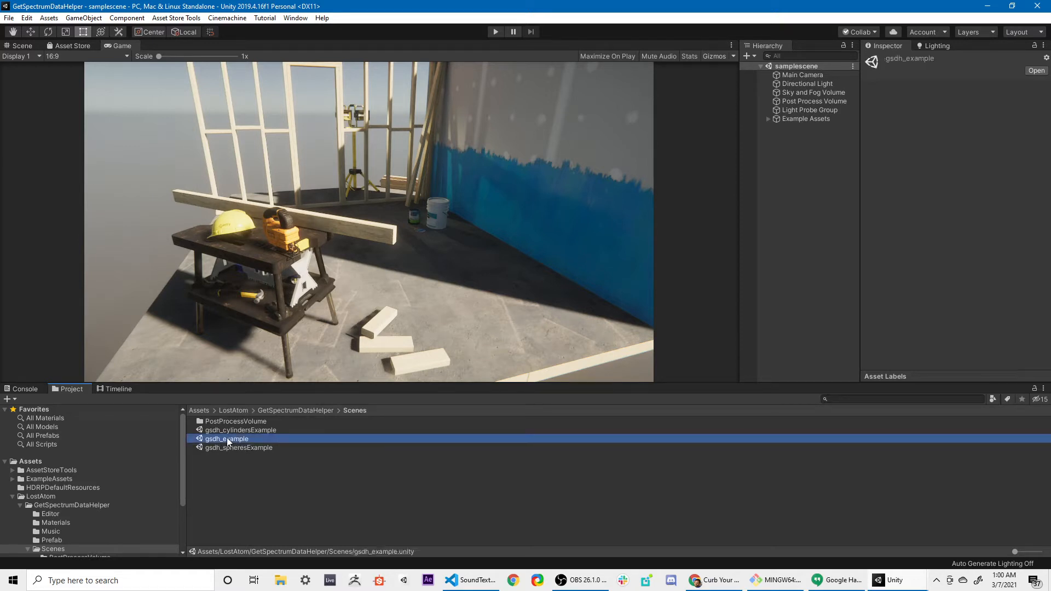
pyautogui.doubleClick(227, 441)
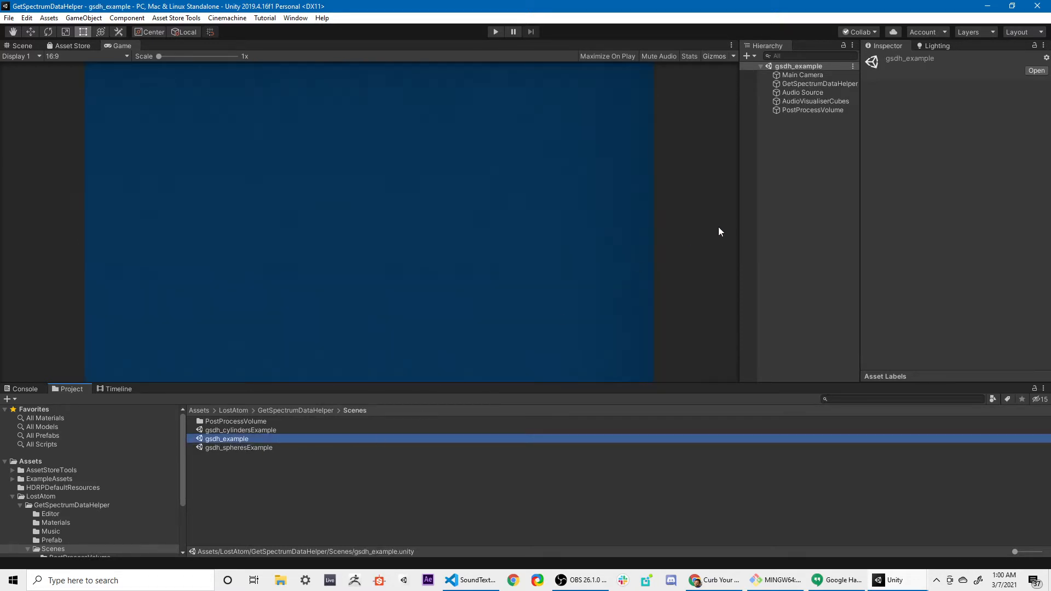
# Inspect the Audio Source's assigned clip and the gsdh_testSounds file in the helper package's Music folder.
pyautogui.click(804, 93)
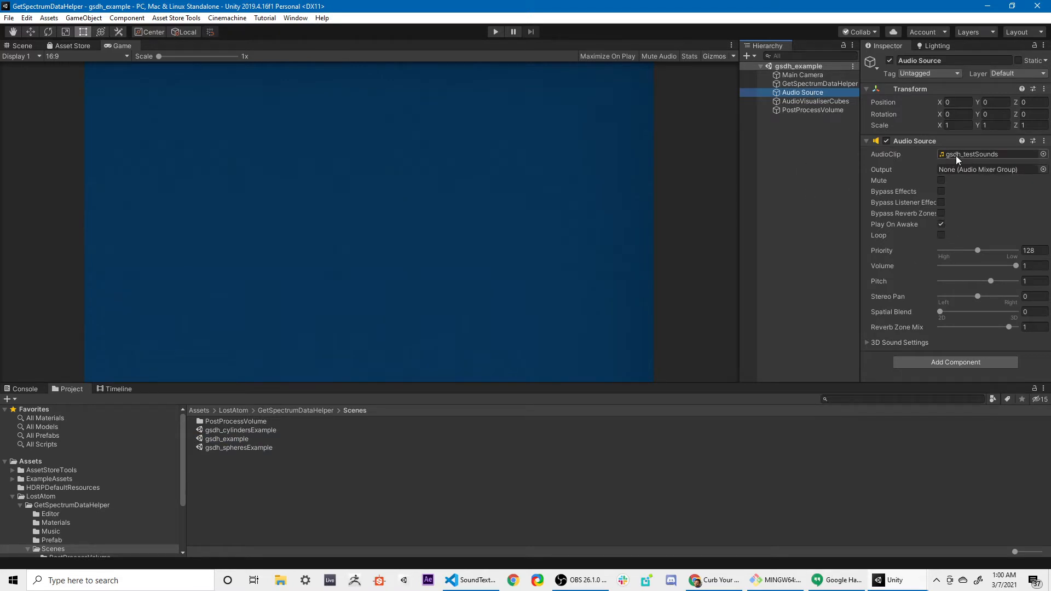
pyautogui.scroll(-3, 109, 492)
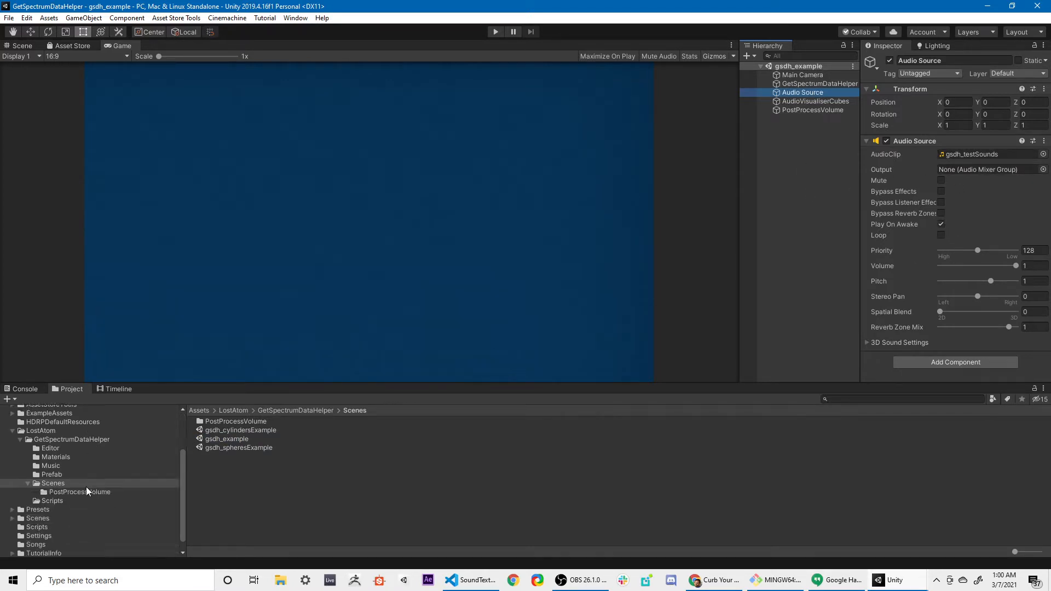
pyautogui.click(57, 465)
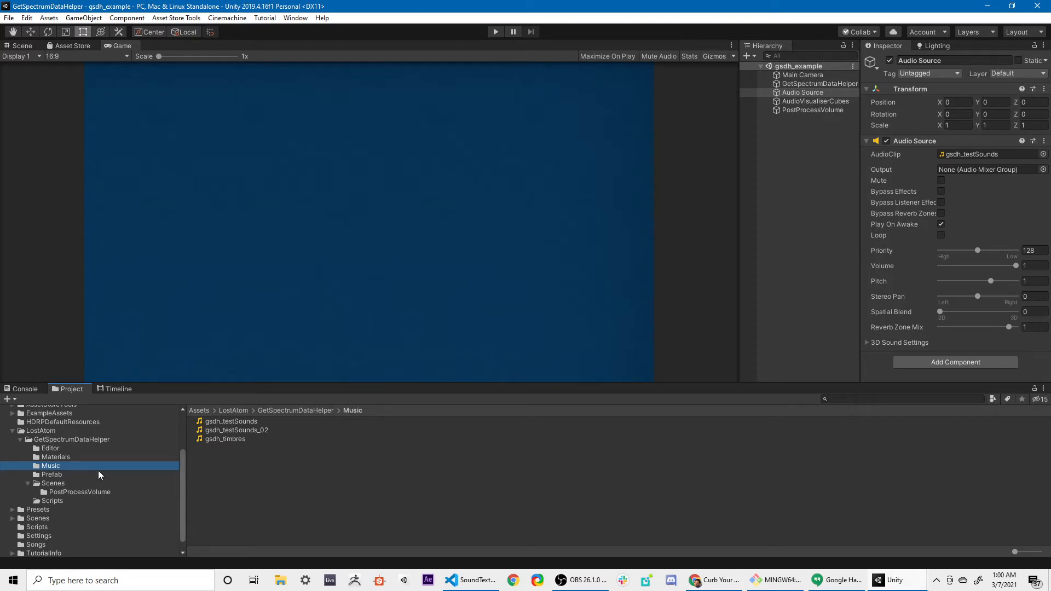
pyautogui.click(235, 422)
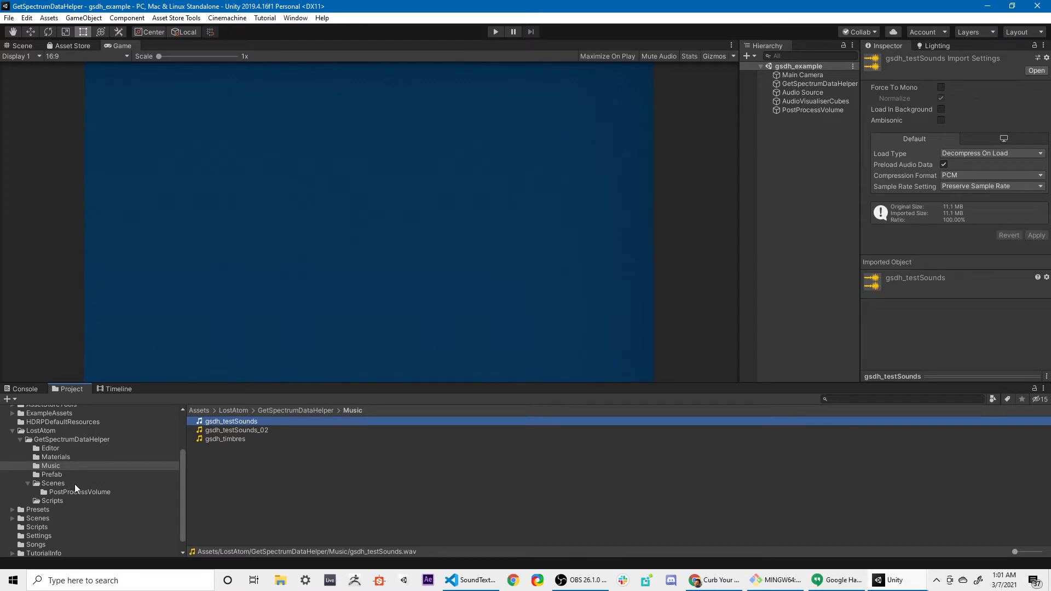
pyautogui.click(52, 483)
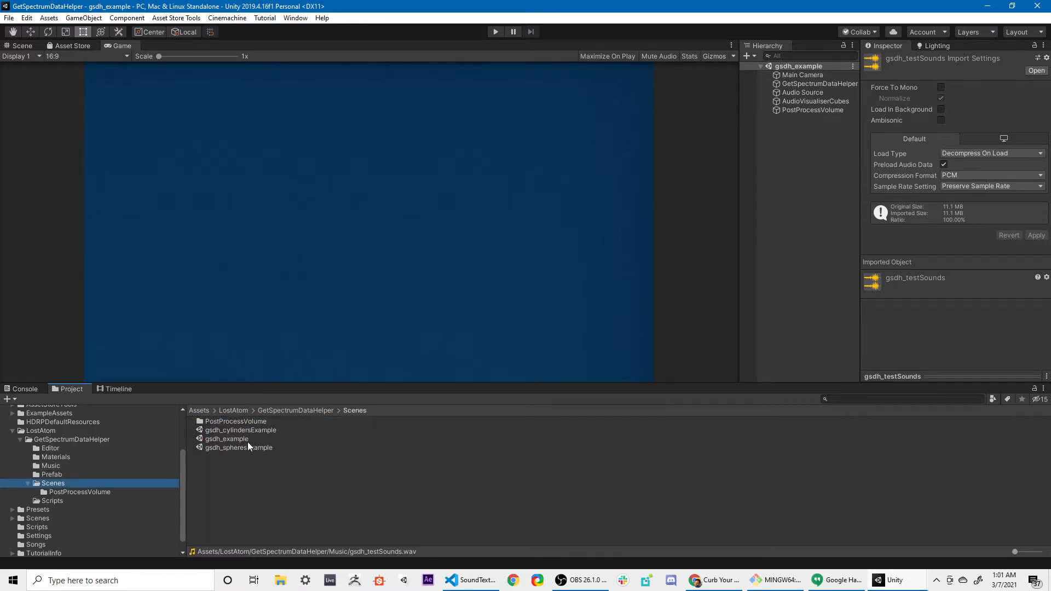
# Review the GetSpectrumDataHelper object's settings, and run the scene briefly before pausing it to watch the audio visualiser.
pyautogui.click(819, 91)
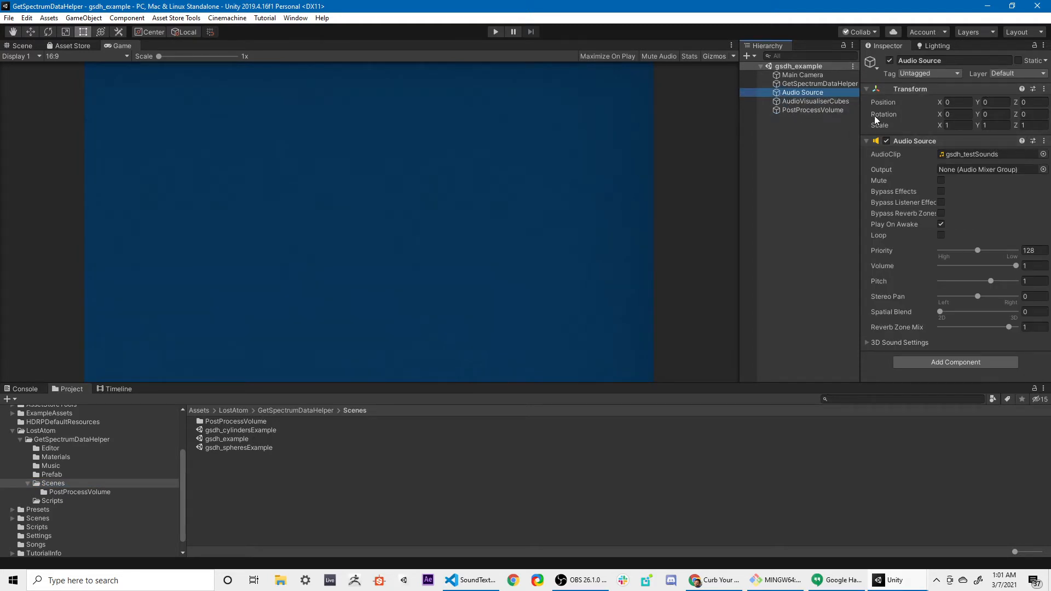
pyautogui.click(816, 83)
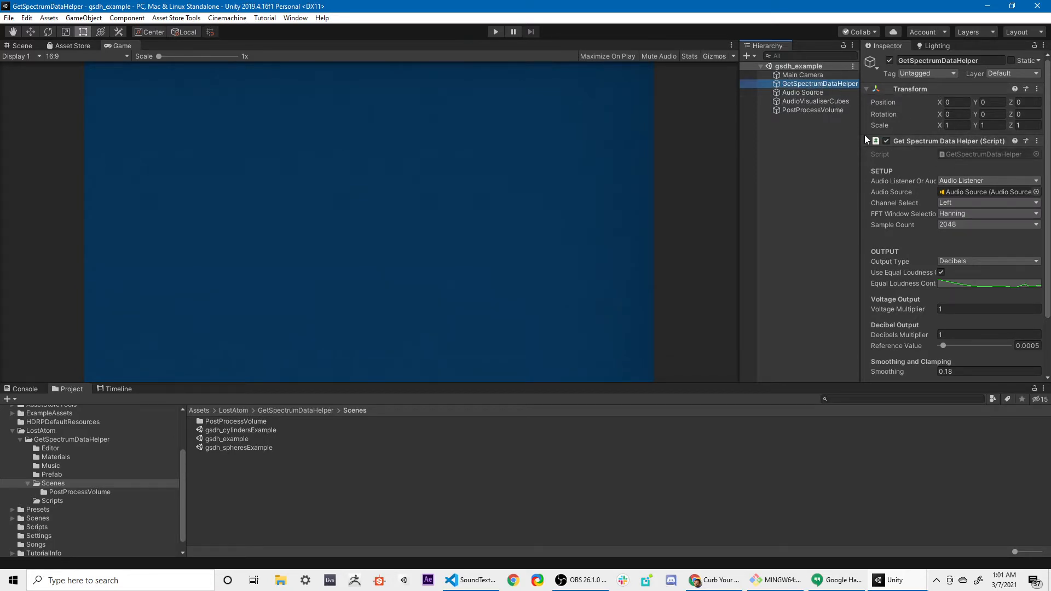
pyautogui.scroll(-3, 898, 184)
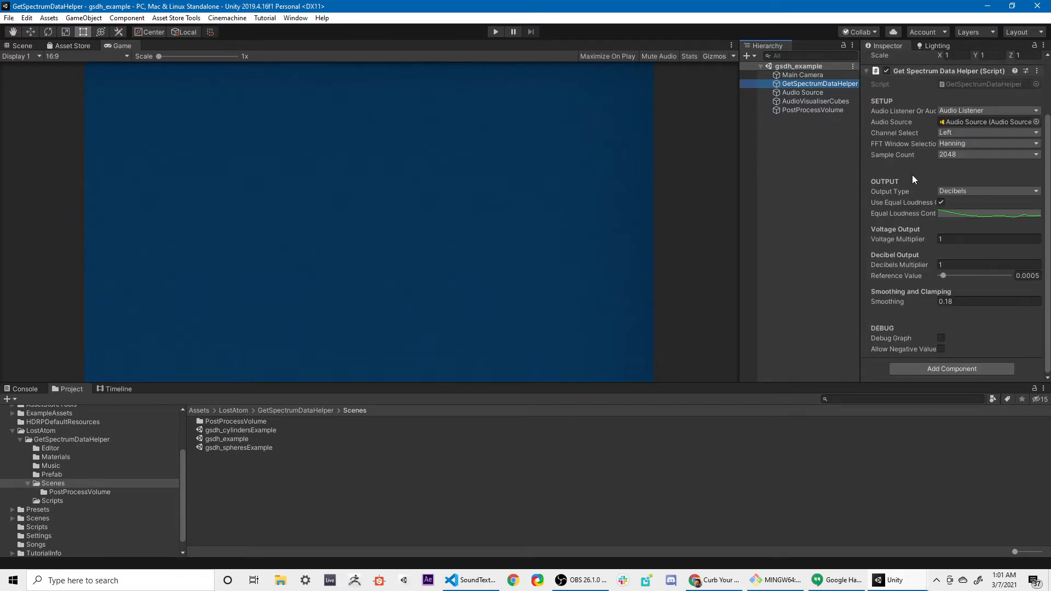
pyautogui.click(496, 31)
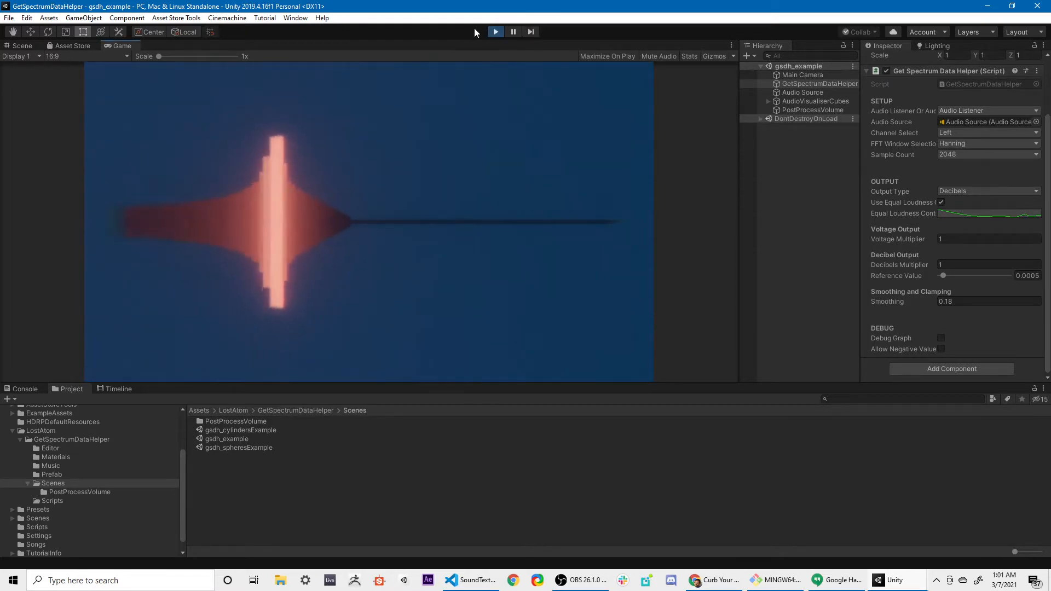
pyautogui.click(512, 32)
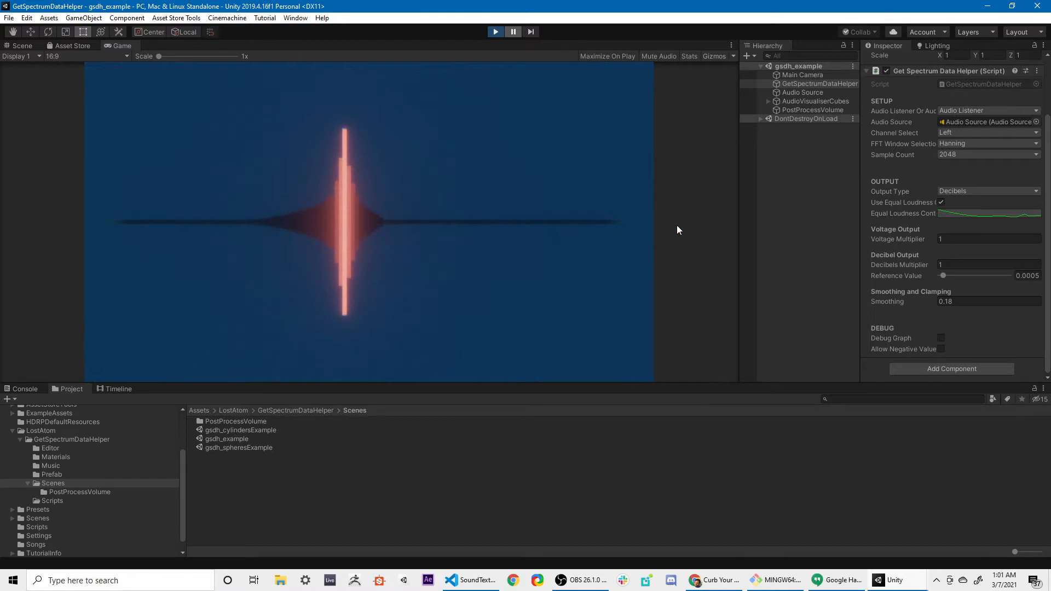
# Swap the Audio Source's clip to bbc_double-spu_nhu0507212 during play mode and toggle the component off and on to restart the sound.
pyautogui.click(807, 93)
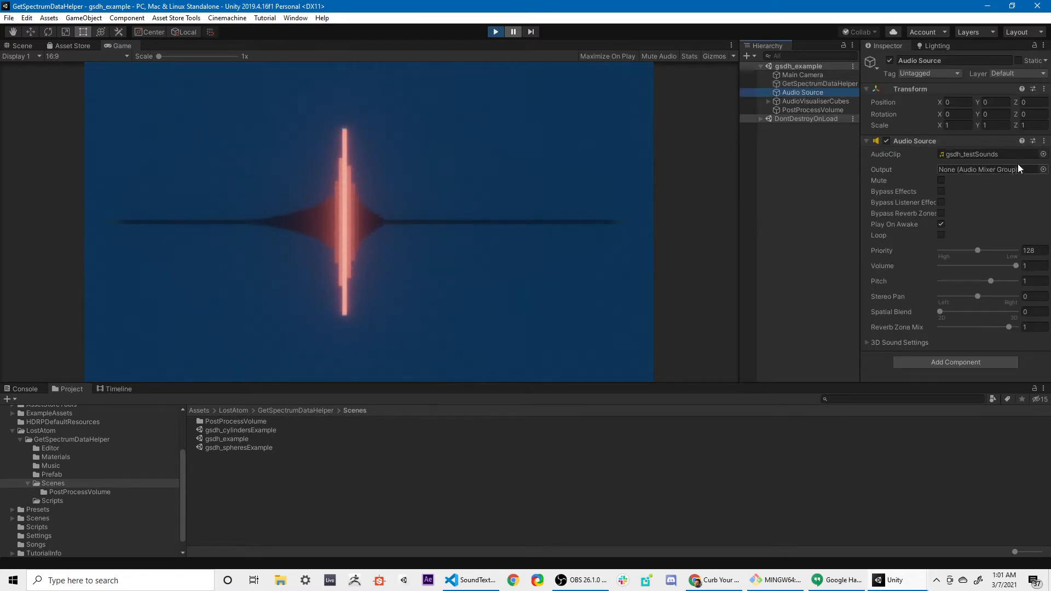
pyautogui.click(1044, 154)
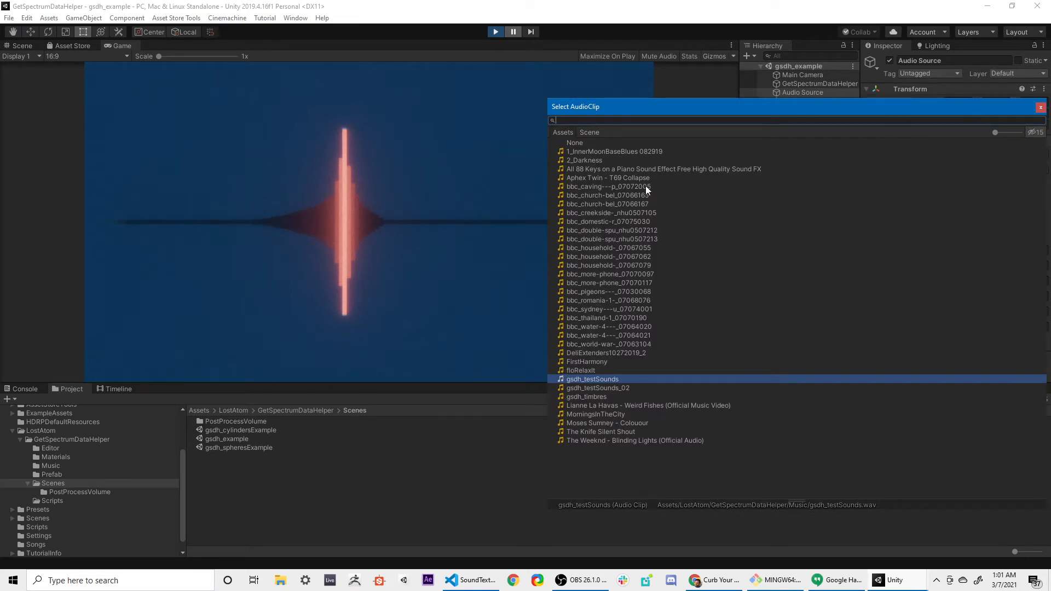
pyautogui.click(627, 230)
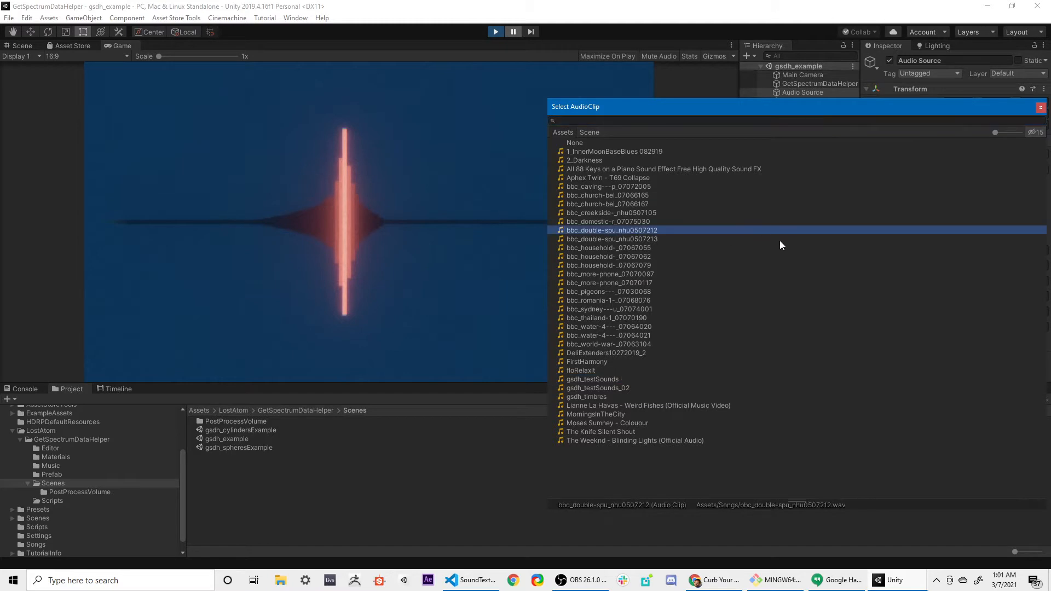
pyautogui.click(1006, 110)
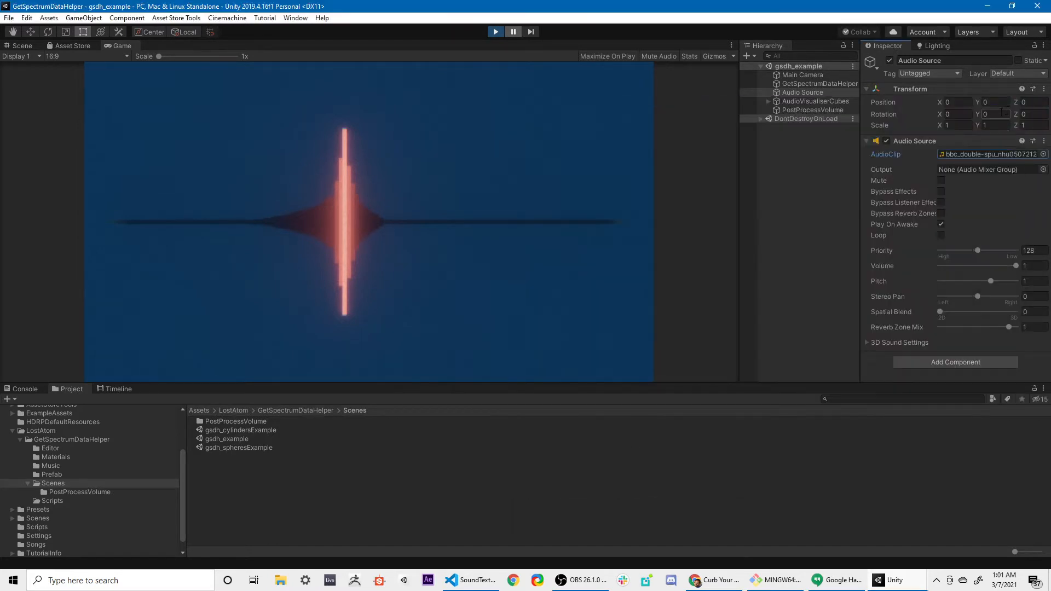
pyautogui.click(887, 141)
pyautogui.click(887, 141)
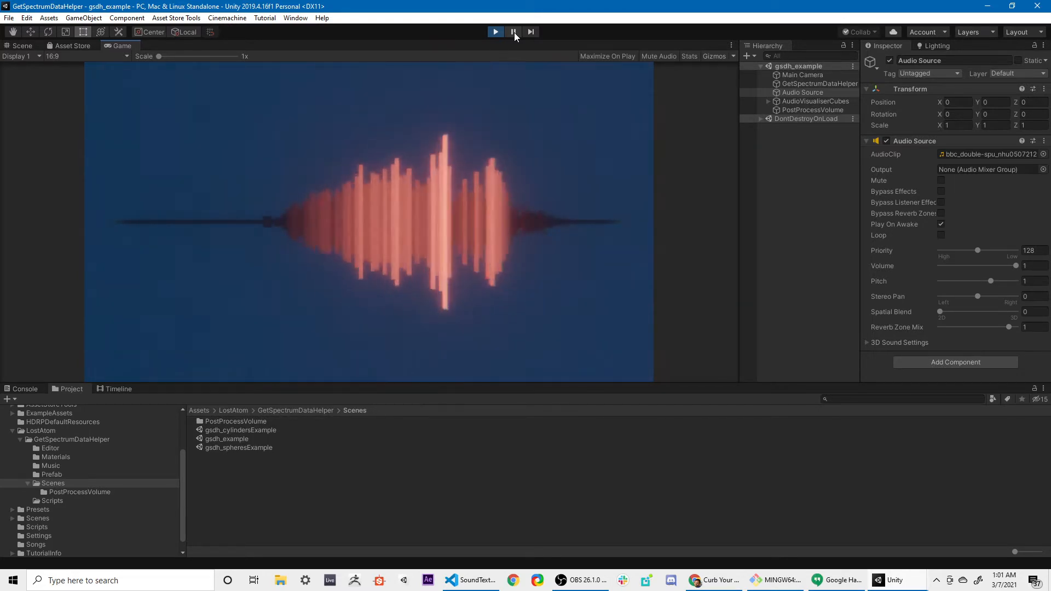
# Set the system headphone volume to 40 and stop the running scene.
pyautogui.click(936, 580)
pyautogui.click(904, 537)
pyautogui.click(943, 554)
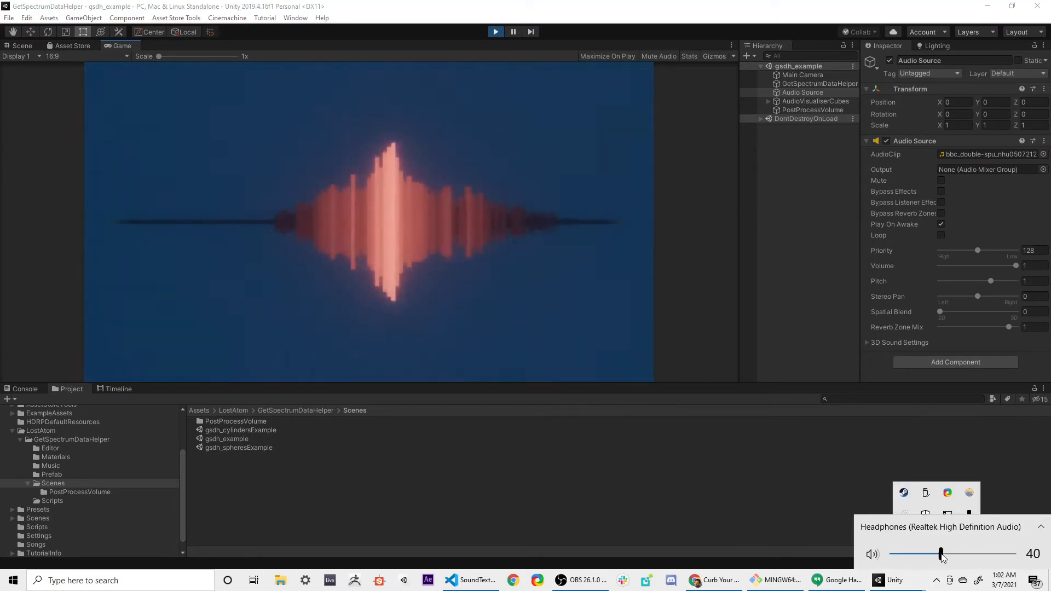
pyautogui.click(937, 580)
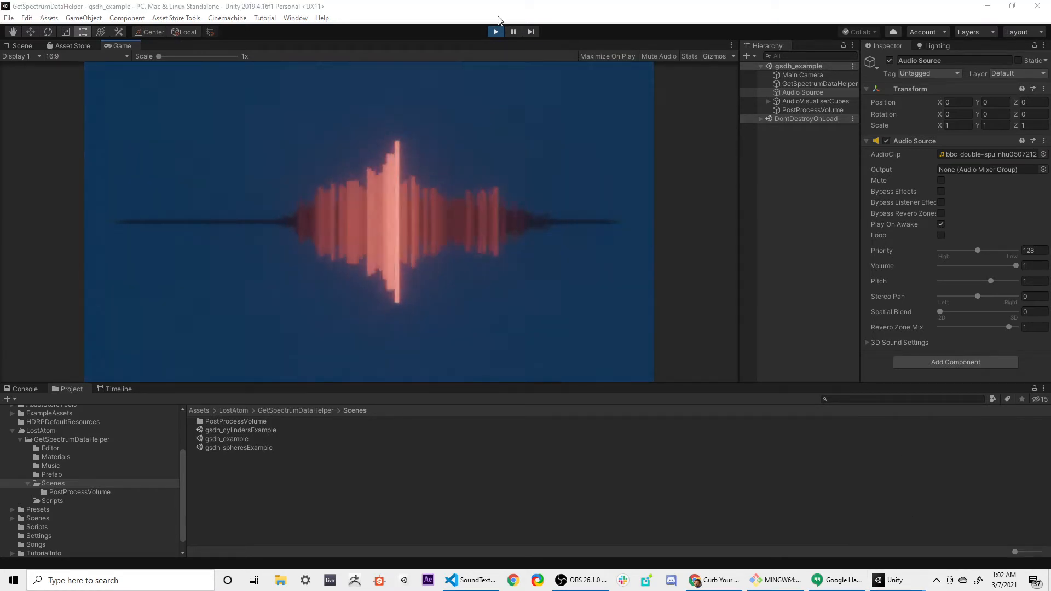
pyautogui.click(548, 18)
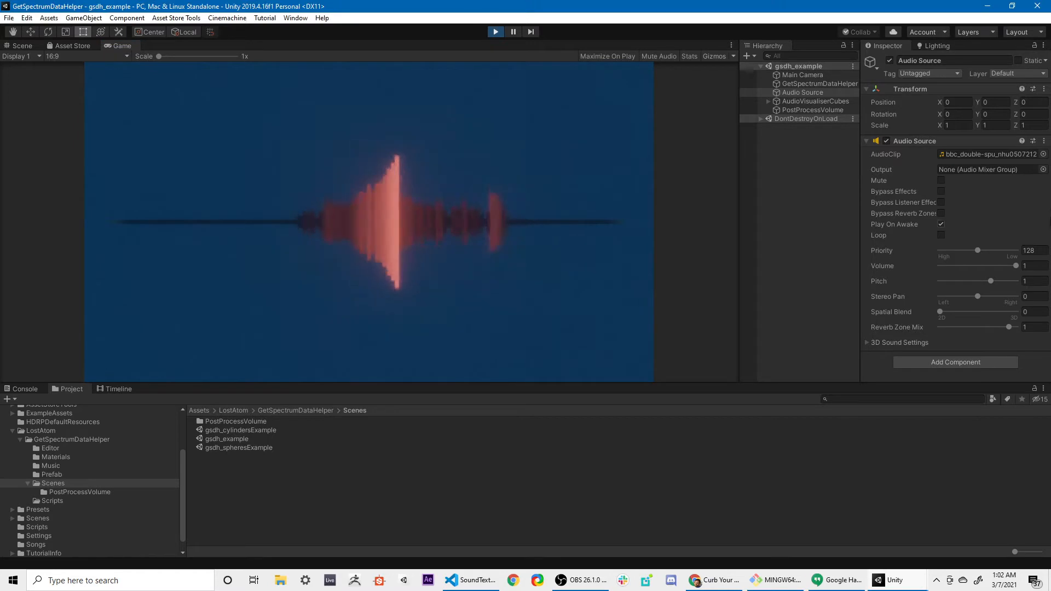
pyautogui.click(497, 33)
# Display the GetSpectrumDataHelper object's settings and enlarge the upper workspace area so more of them fit.
pyautogui.click(815, 83)
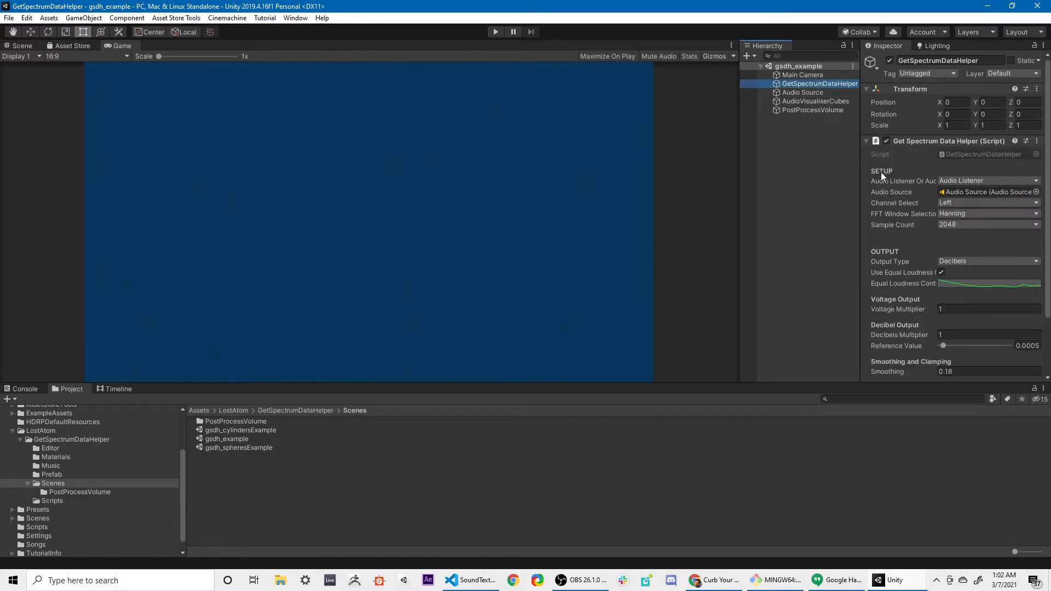
pyautogui.scroll(-3, 917, 180)
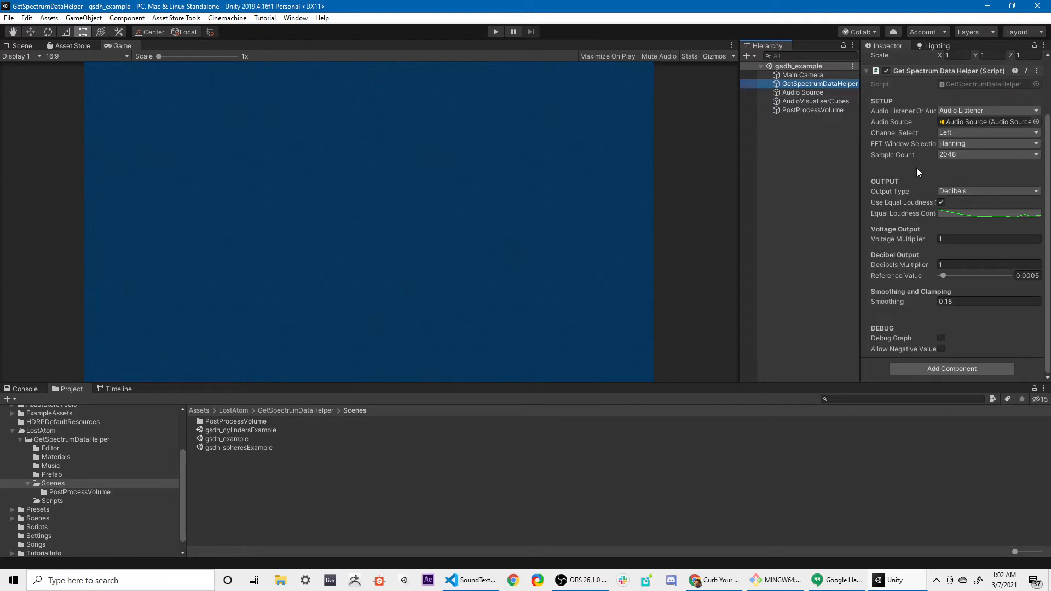
pyautogui.scroll(3, 932, 165)
pyautogui.scroll(-3, 931, 164)
pyautogui.moveTo(885, 383); pyautogui.dragTo(885, 409)
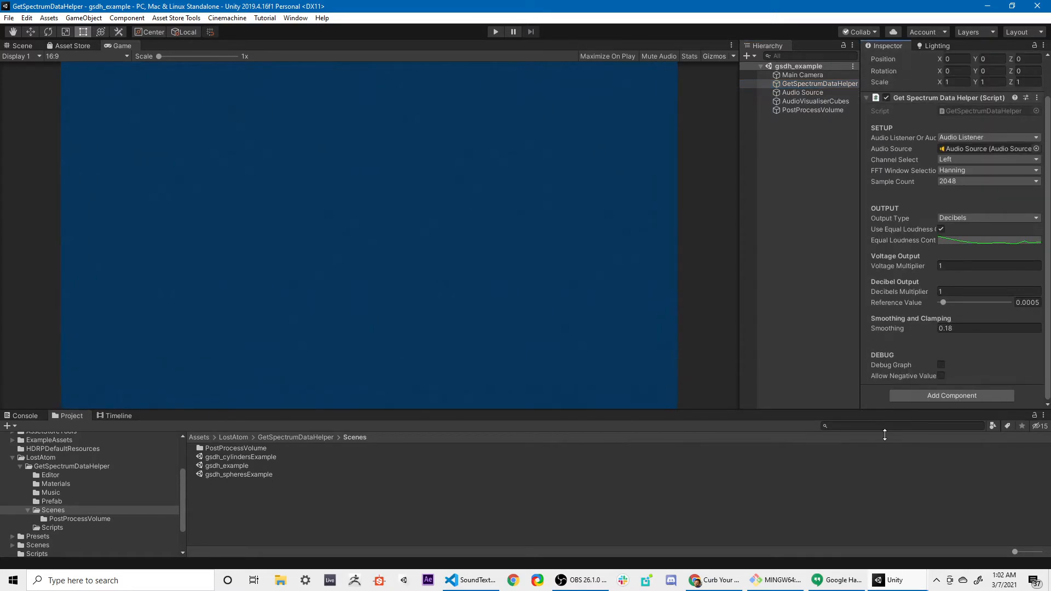
# Examine the helper's input type options, keeping Audio Listener, and find the Audio Listener component on the Main Camera.
pyautogui.click(958, 138)
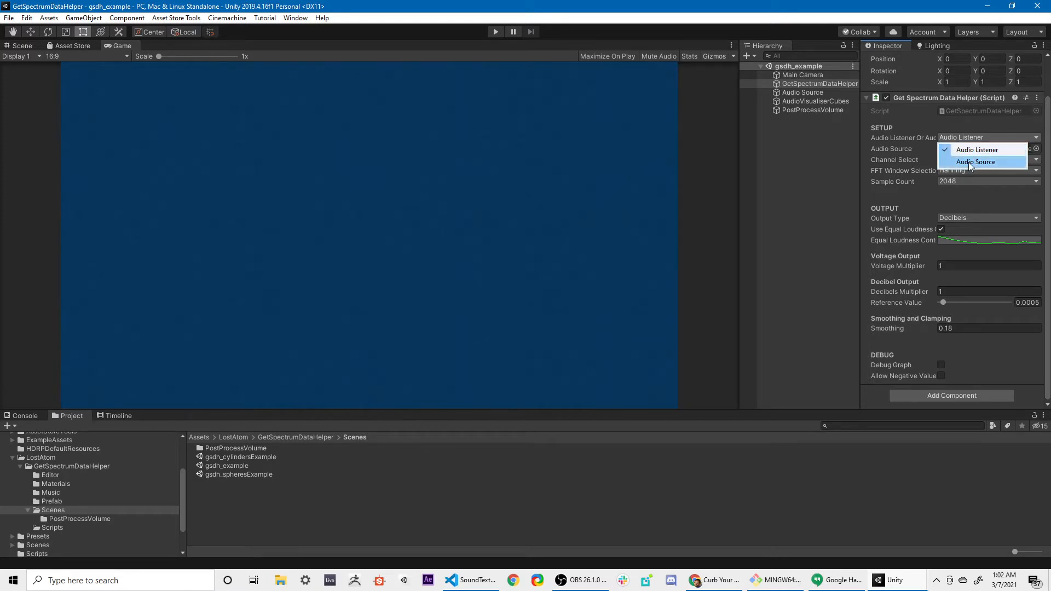
pyautogui.click(998, 152)
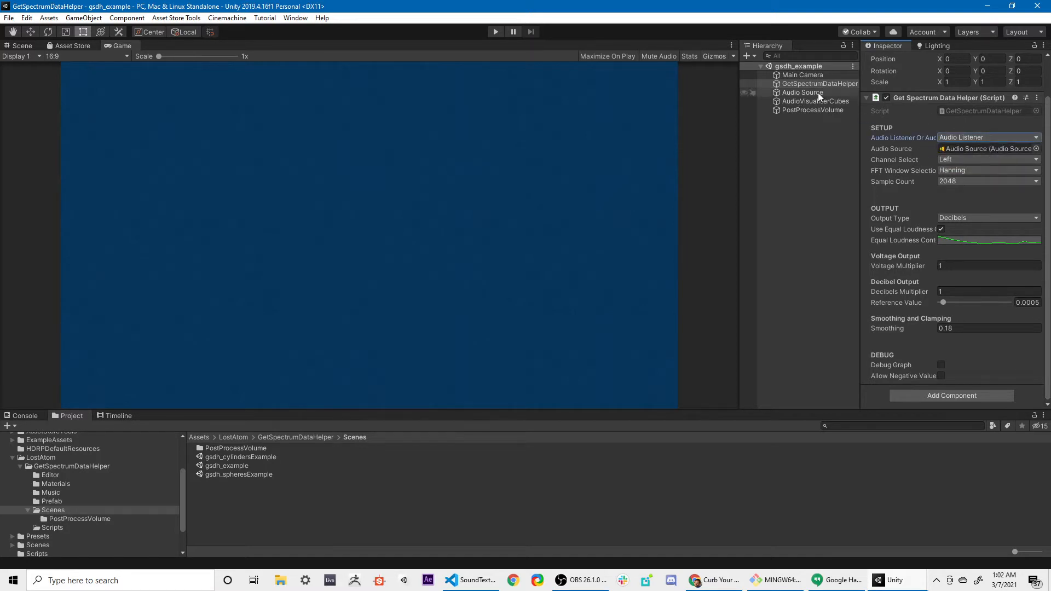
pyautogui.click(819, 74)
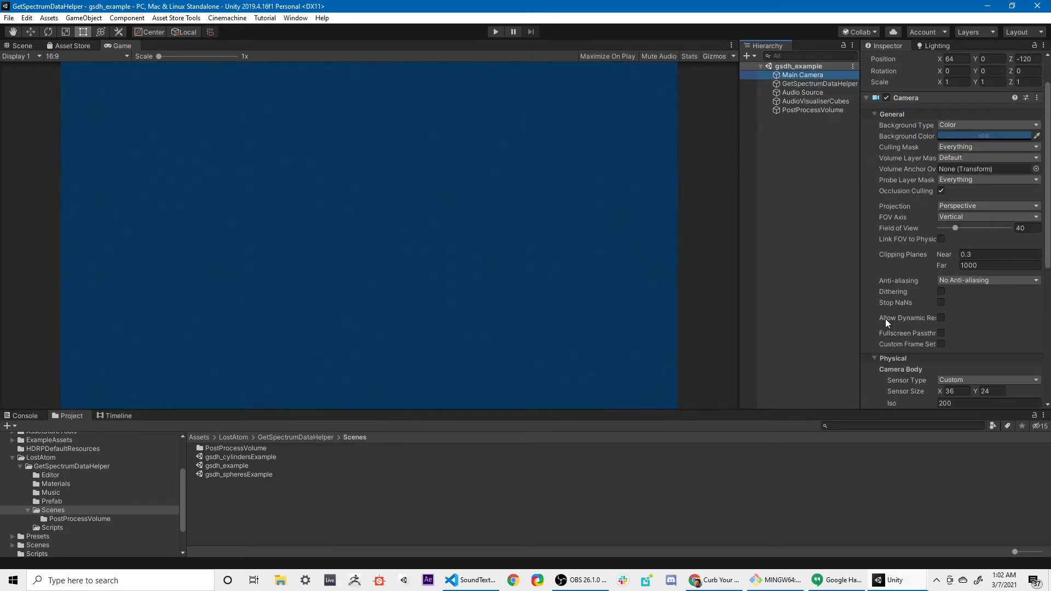
pyautogui.scroll(-5, 922, 325)
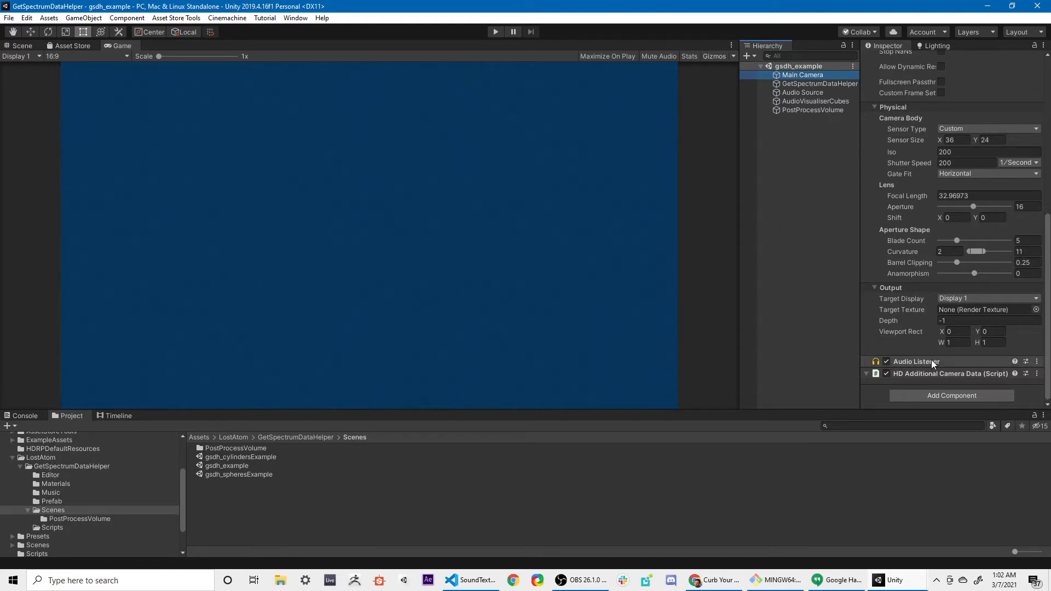
# Set the GetSpectrumDataHelper component's input type to Audio Source.
pyautogui.click(837, 85)
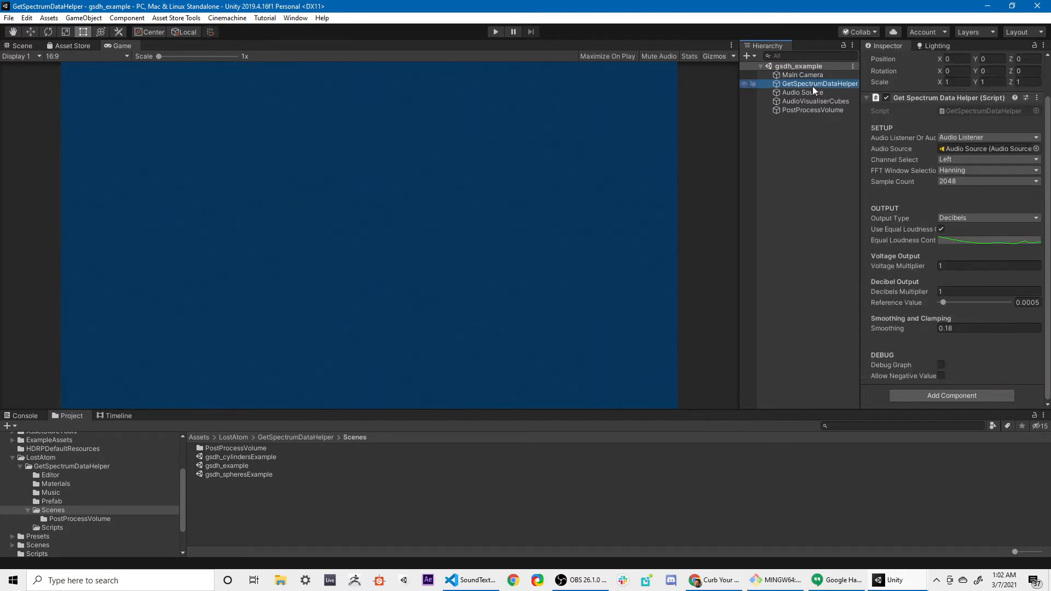
pyautogui.click(949, 138)
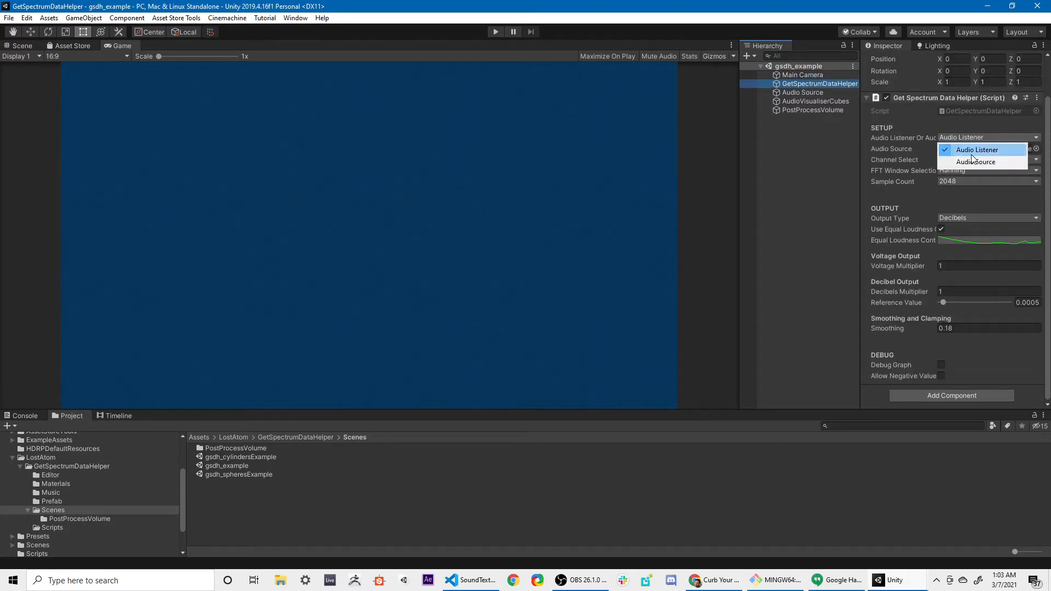
pyautogui.click(990, 163)
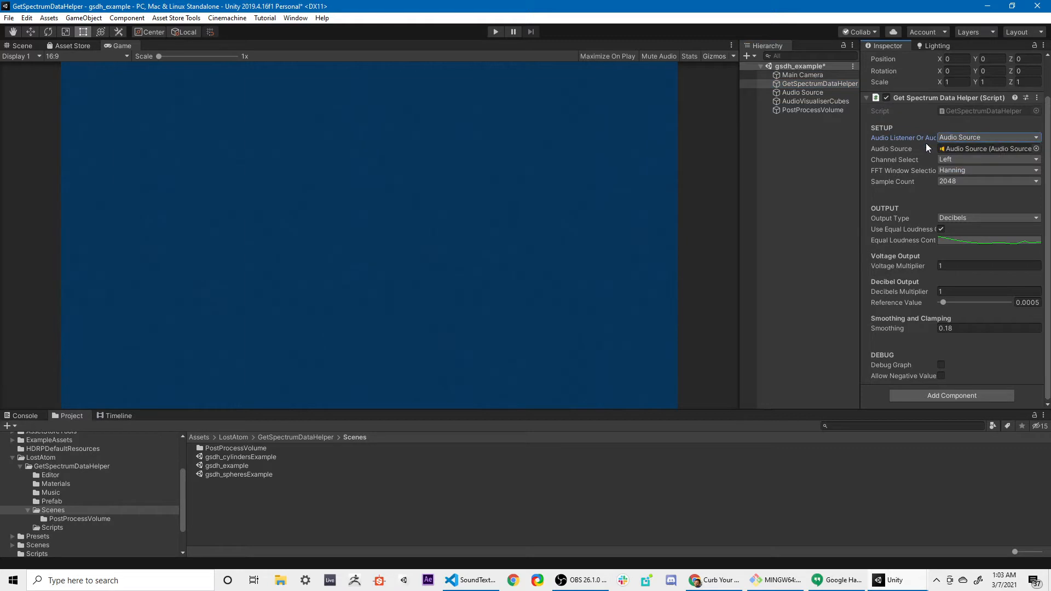
# Assign the scene's Audio Source object to the helper component's Audio Source reference.
pyautogui.click(807, 93)
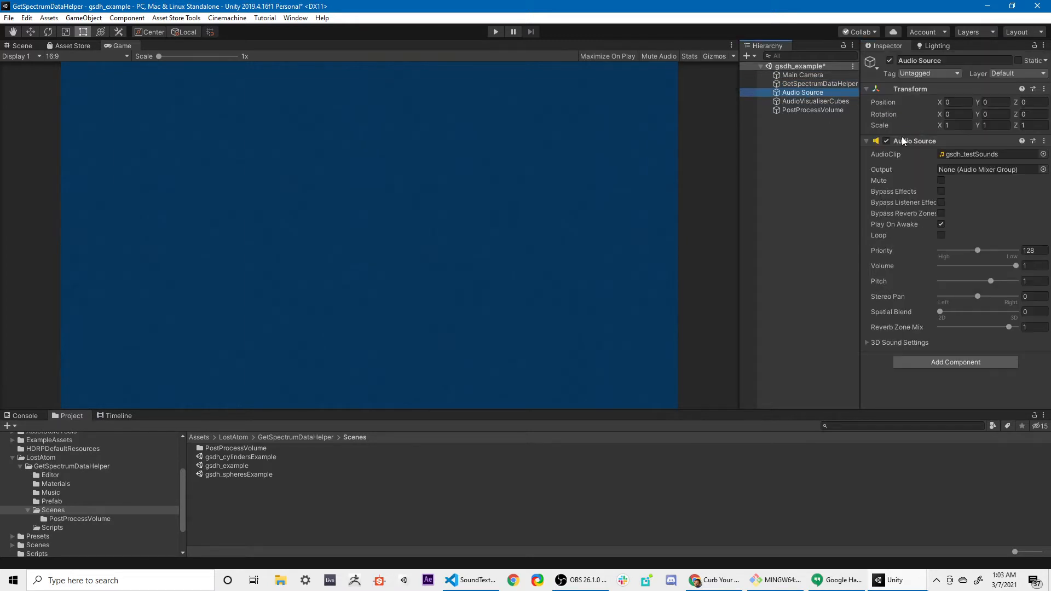
pyautogui.click(821, 84)
pyautogui.moveTo(810, 94); pyautogui.dragTo(957, 192)
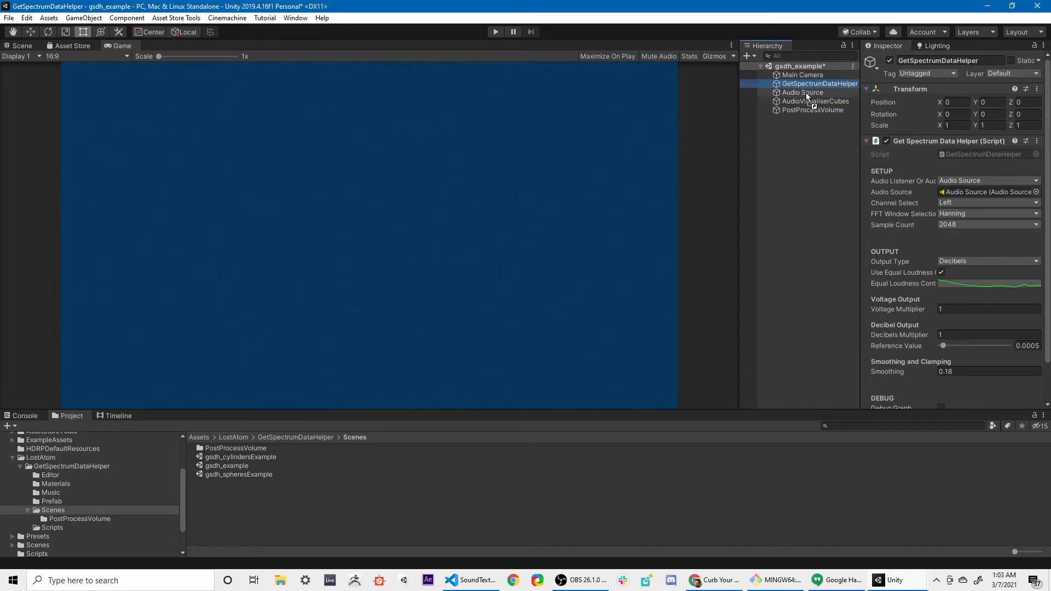
# Reassign the scene's Audio Source object to the helper's Audio Source reference and keep the channel selection on Left.
pyautogui.moveTo(807, 93); pyautogui.dragTo(981, 192)
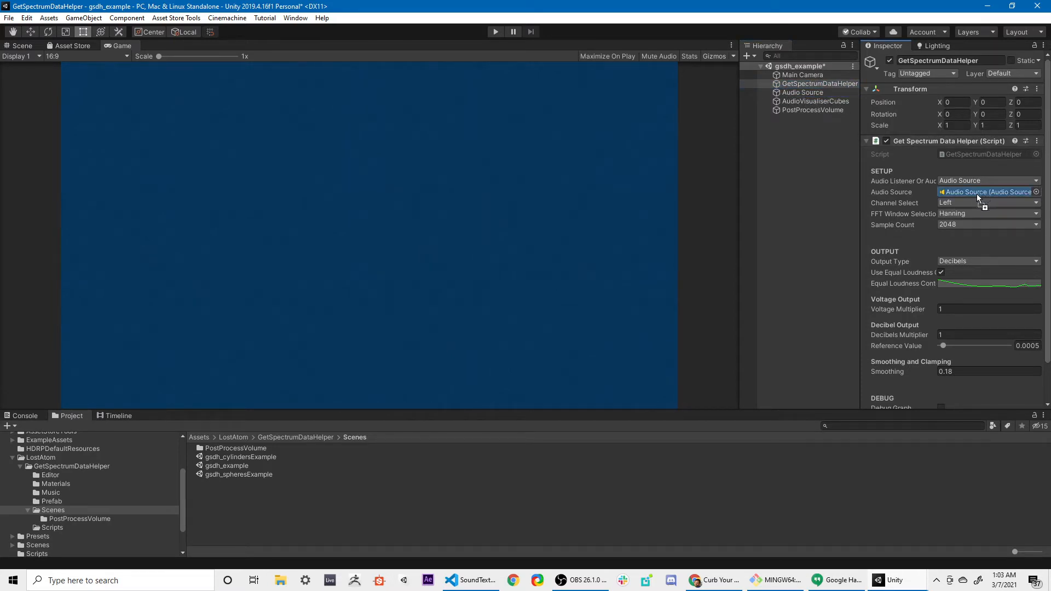
pyautogui.moveTo(974, 192); pyautogui.dragTo(973, 192)
pyautogui.click(951, 203)
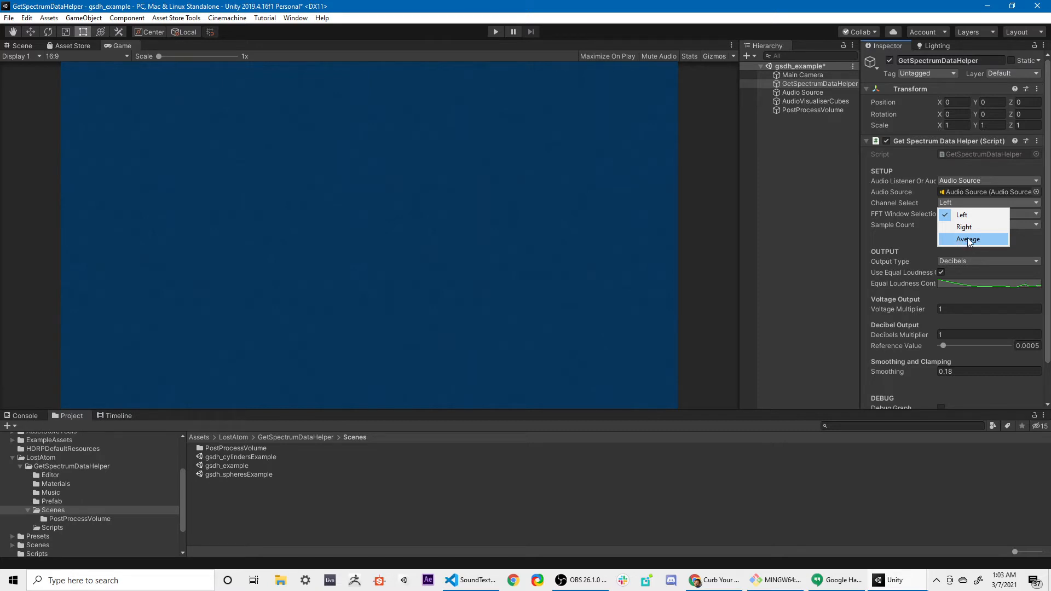
pyautogui.click(968, 215)
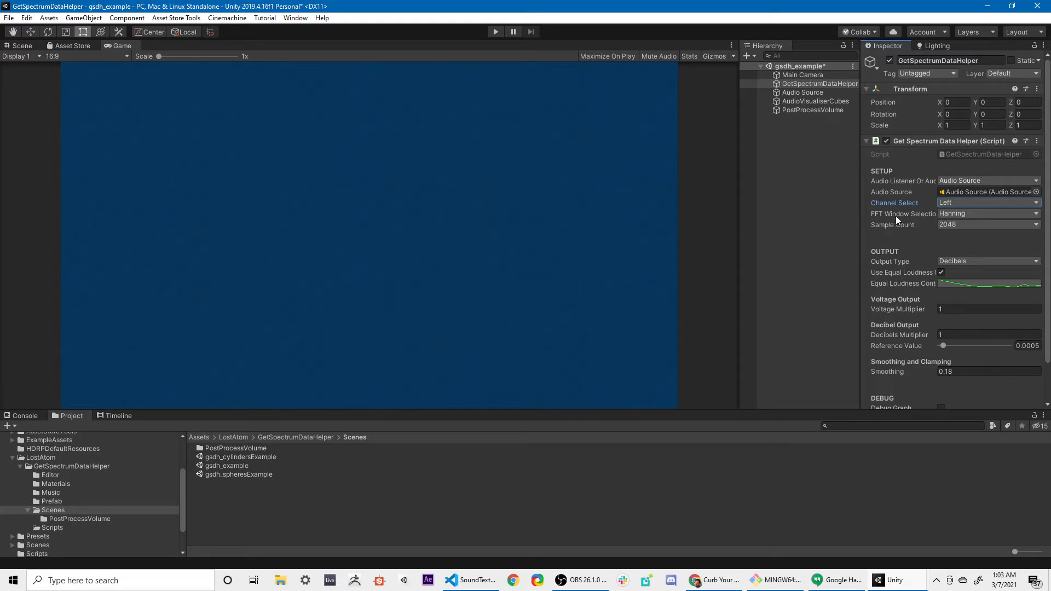
# Examine the helper's FFT window options and keep Hanning selected.
pyautogui.click(950, 214)
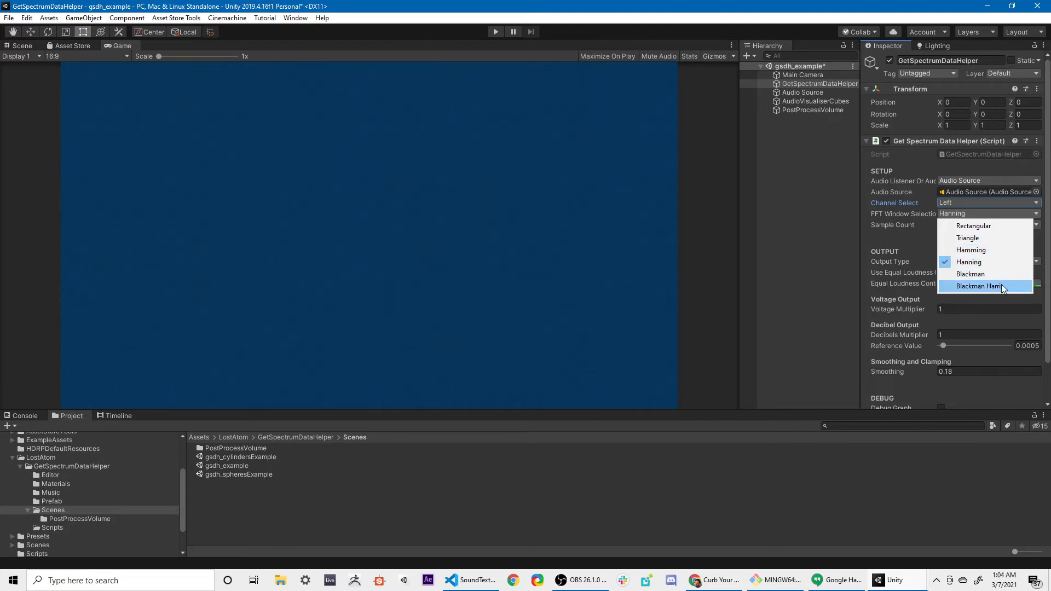
pyautogui.click(914, 223)
pyautogui.click(976, 214)
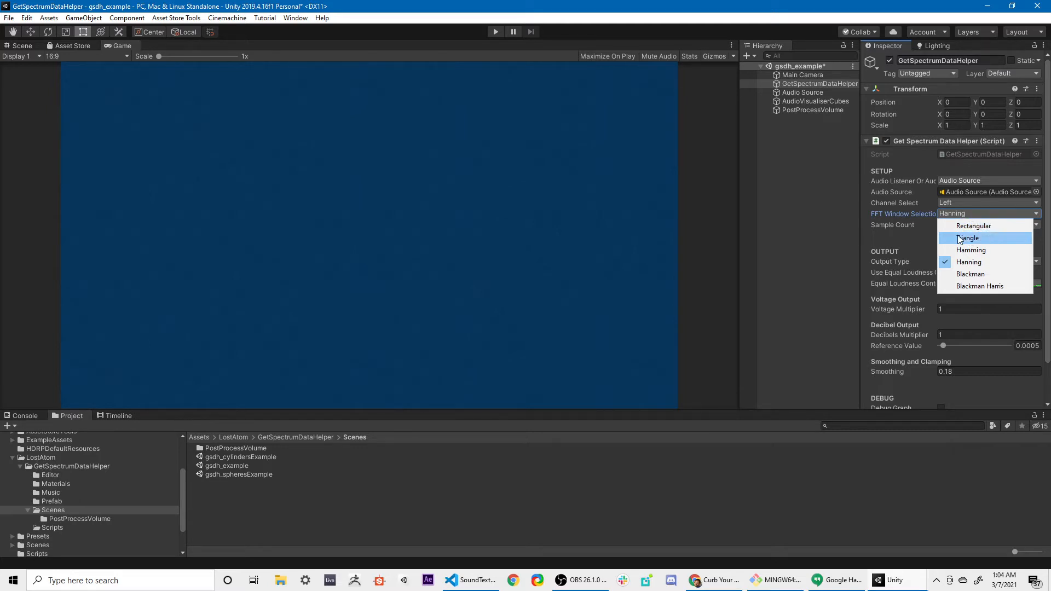
pyautogui.click(974, 263)
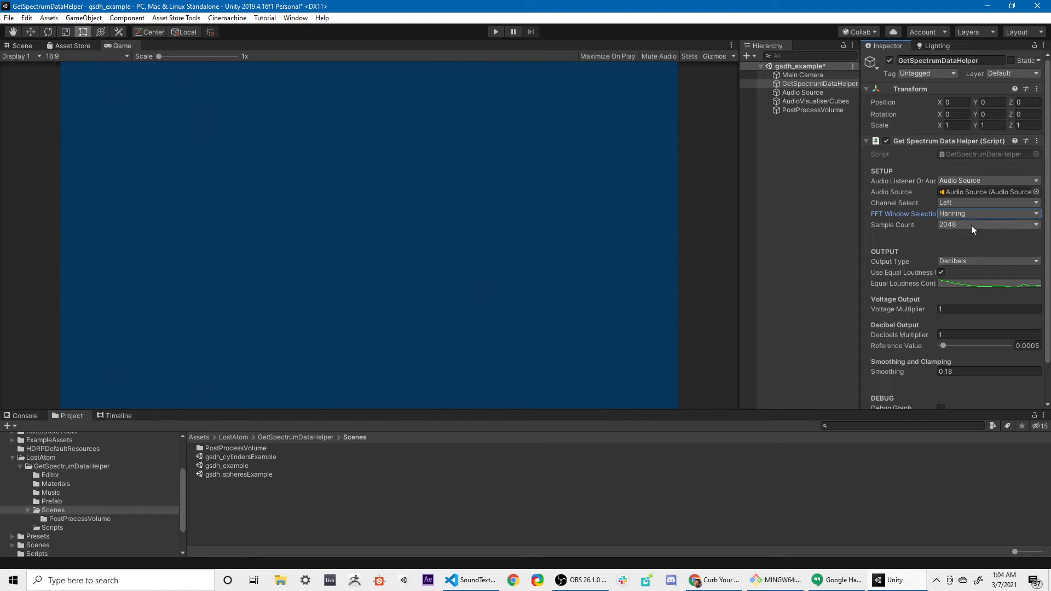
# Examine the helper's available sample counts, from 64 to 8192, keeping 2048 selected.
pyautogui.click(952, 226)
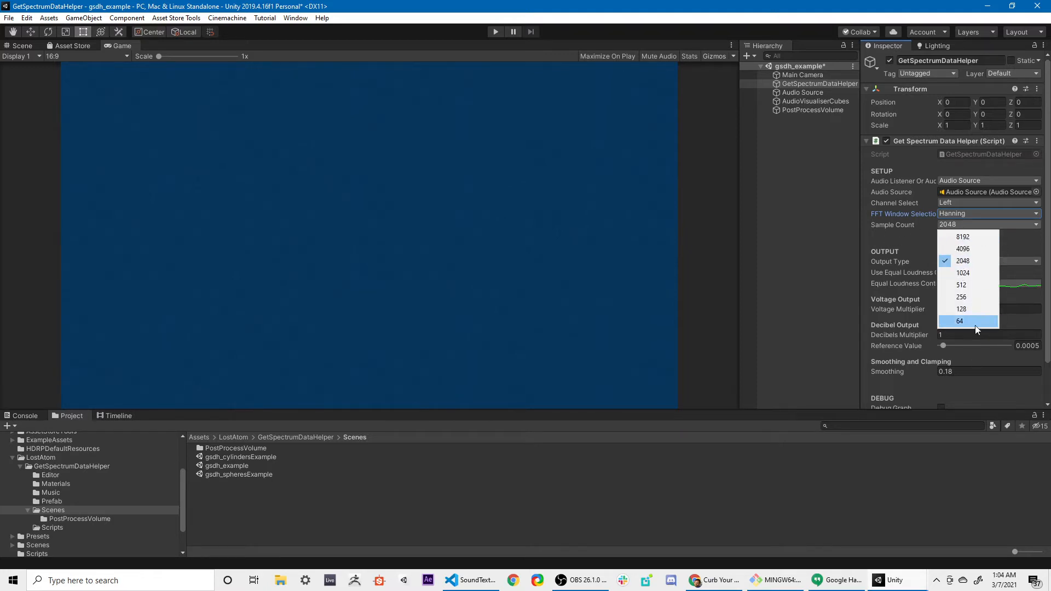
pyautogui.click(914, 225)
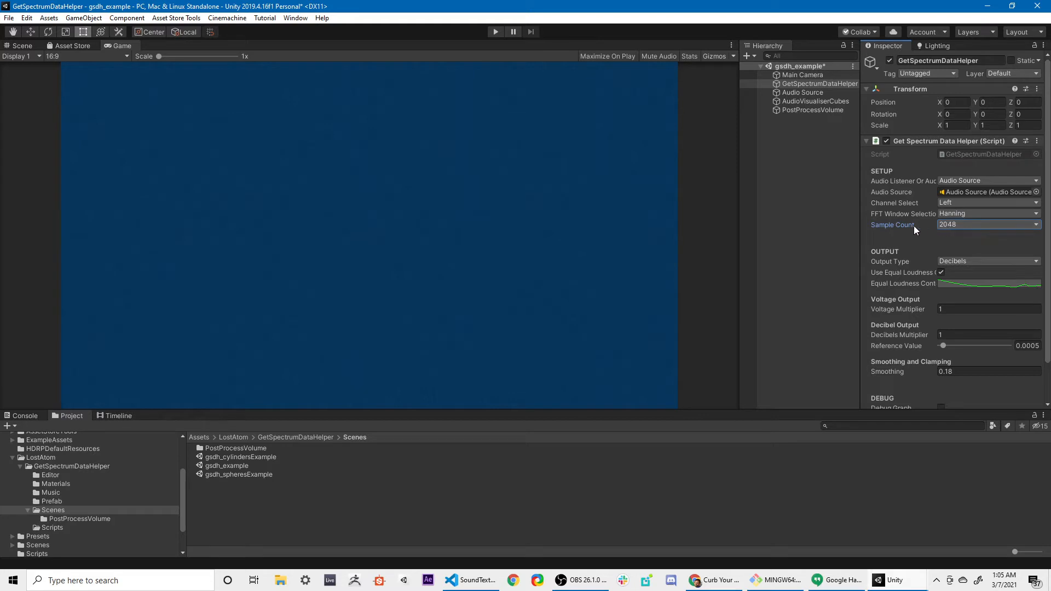
pyautogui.click(957, 224)
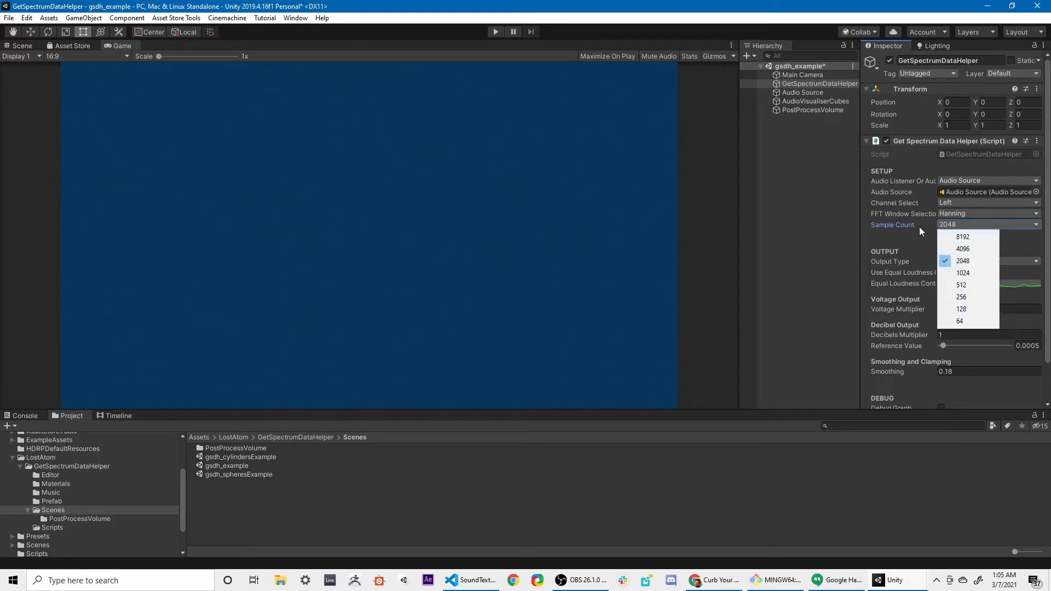
pyautogui.click(944, 225)
pyautogui.click(960, 224)
pyautogui.click(915, 225)
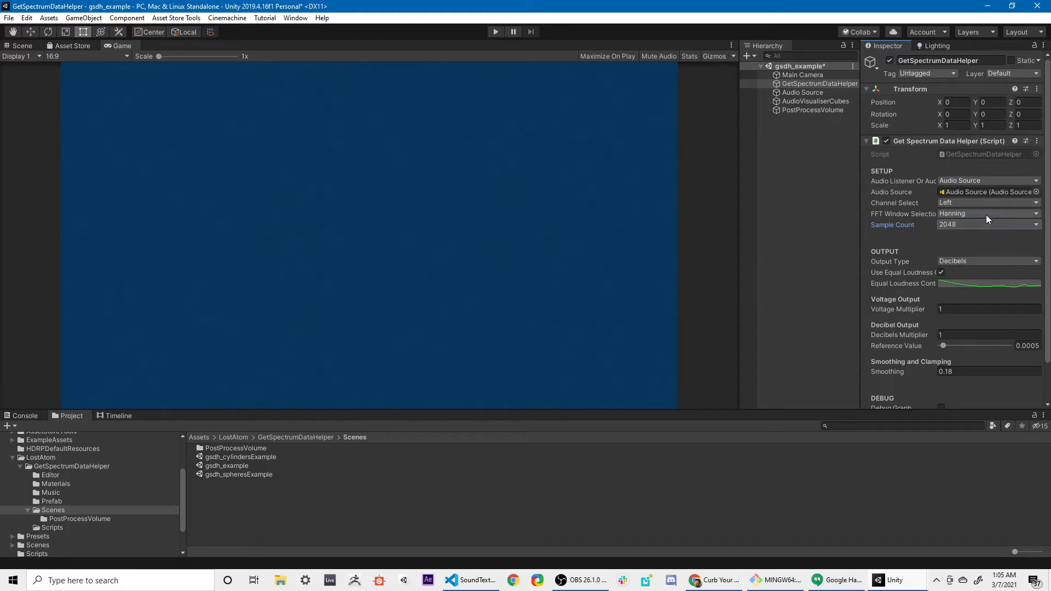
pyautogui.click(958, 224)
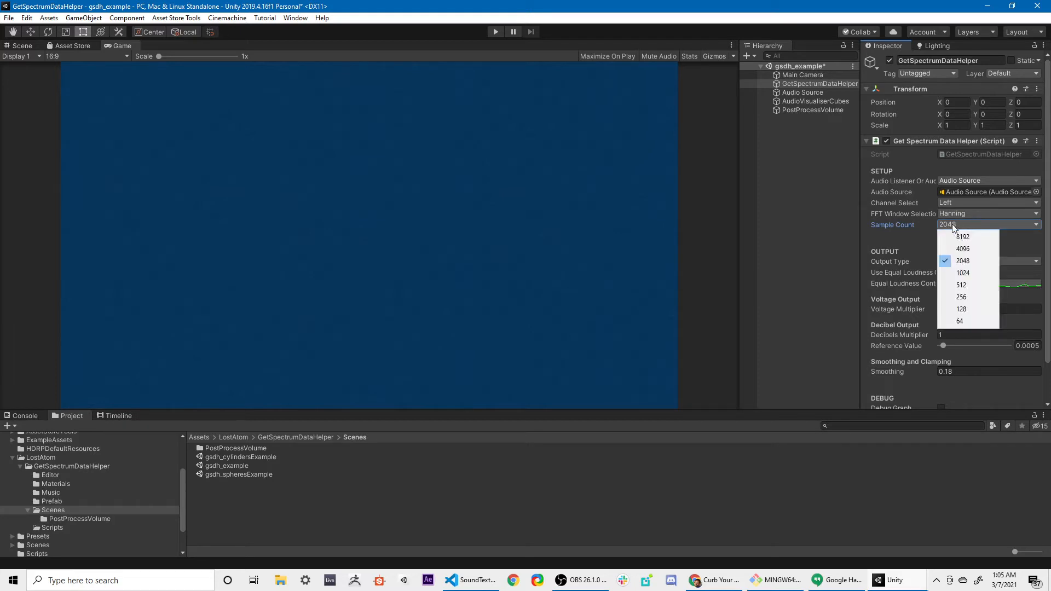
pyautogui.click(977, 262)
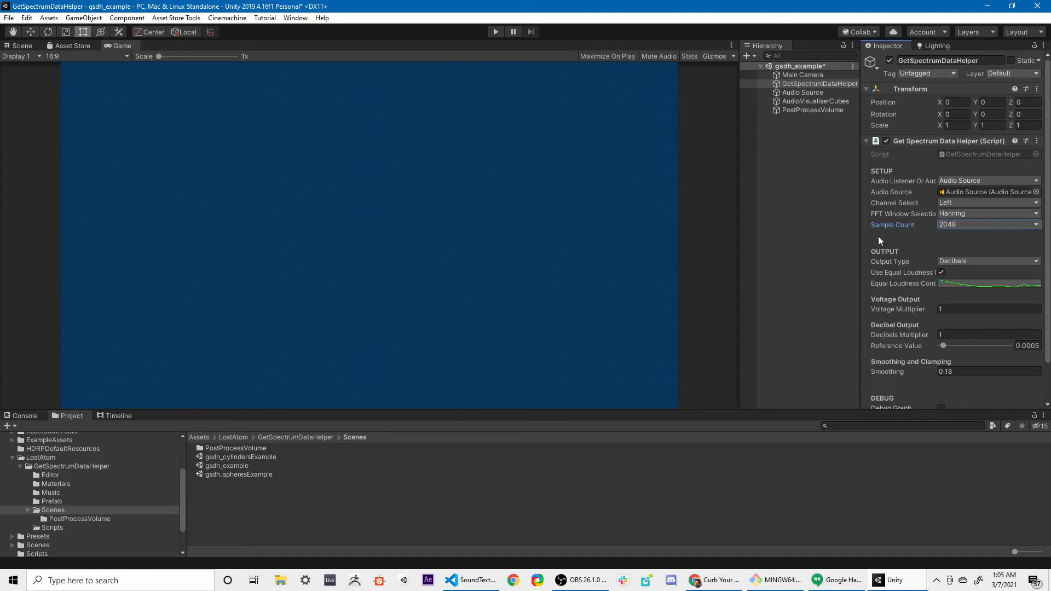
pyautogui.click(955, 225)
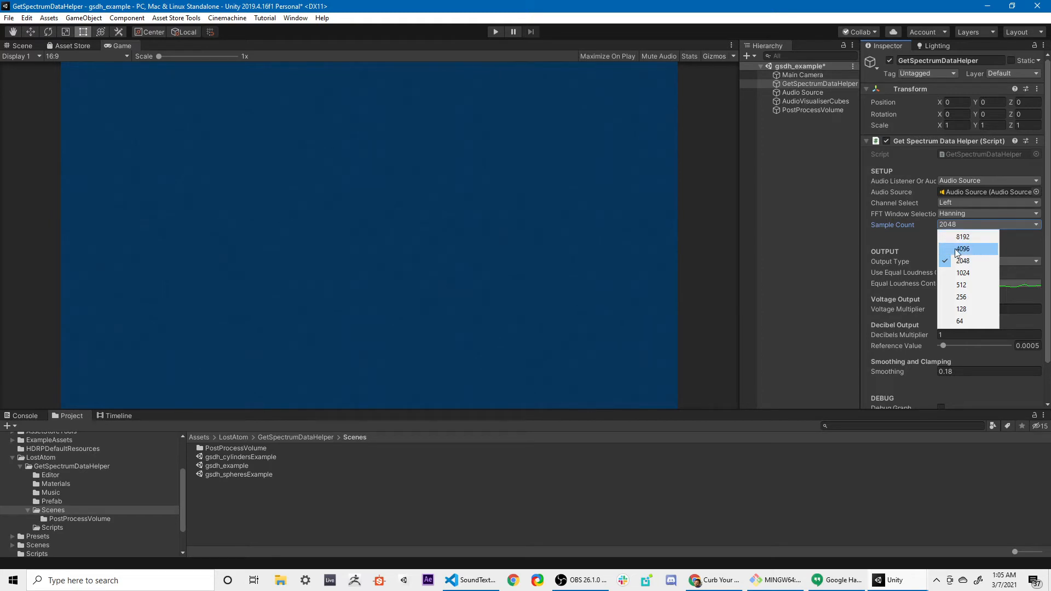
pyautogui.click(914, 226)
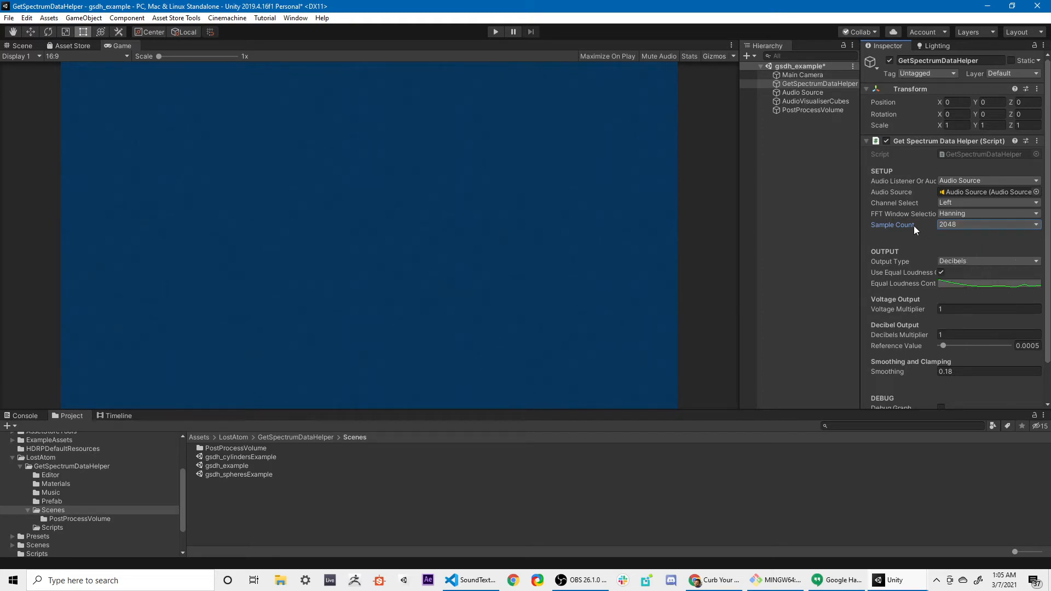
# Set the helper's sample count to 1024 and recheck the FFT window options, keeping Hanning.
pyautogui.click(973, 226)
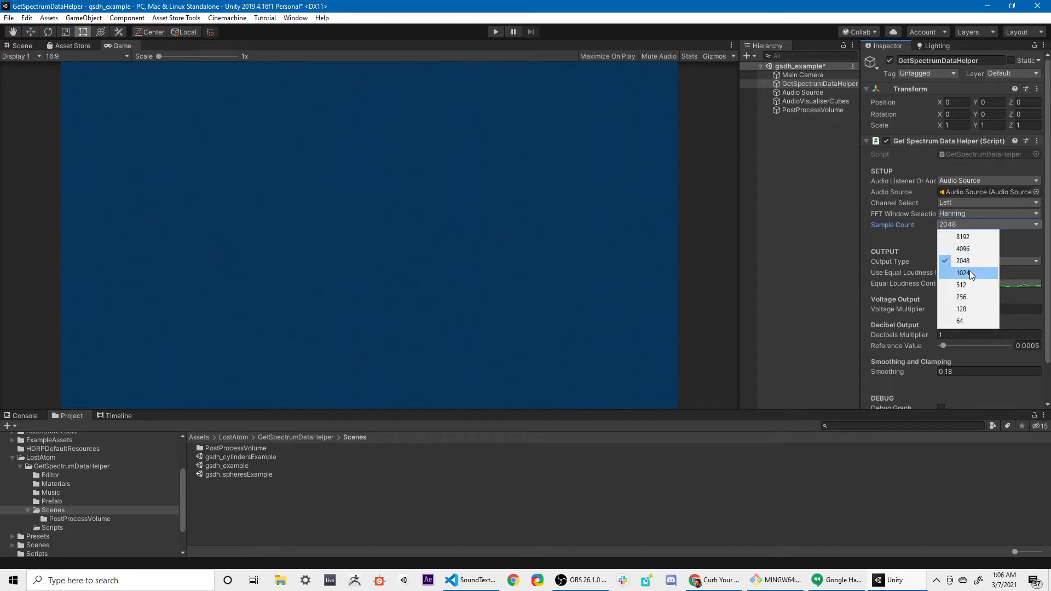
pyautogui.click(966, 273)
pyautogui.click(949, 212)
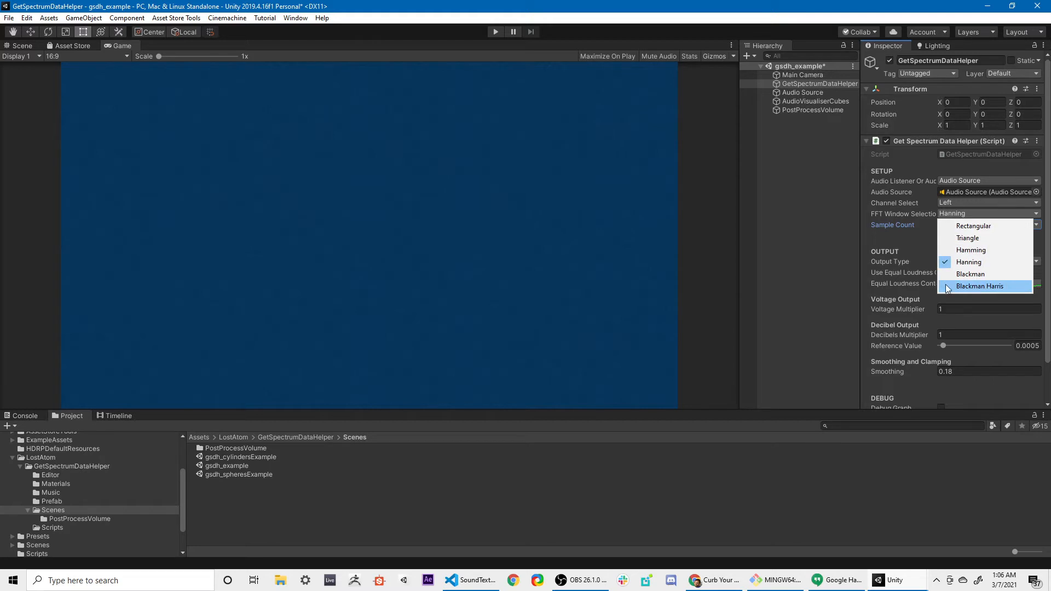
pyautogui.click(889, 226)
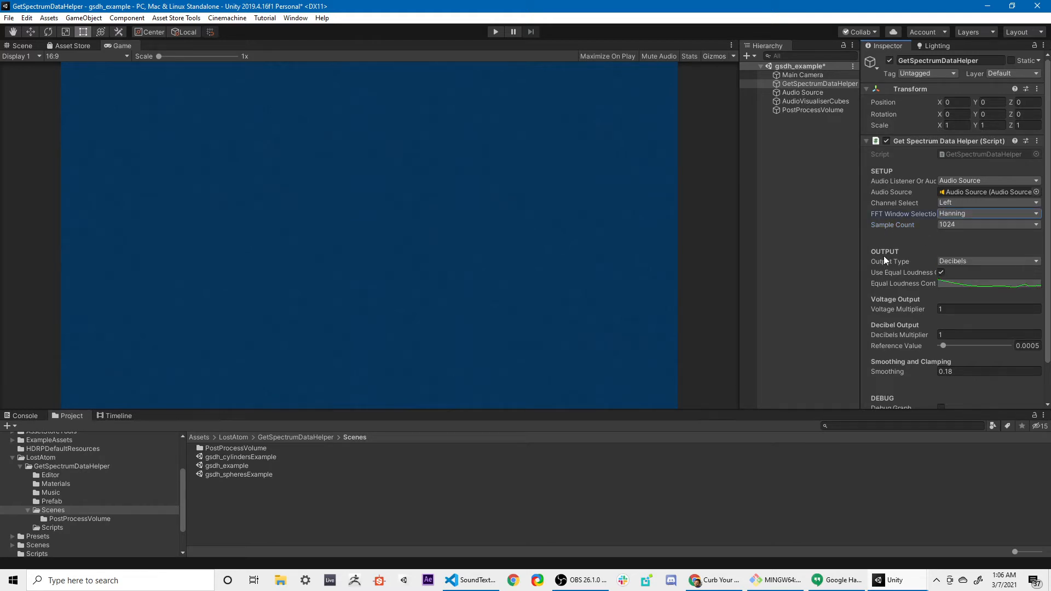
# Compare the helper's output types by switching from Decibels to Voltage, back to Decibels, and to Voltage again.
pyautogui.click(957, 261)
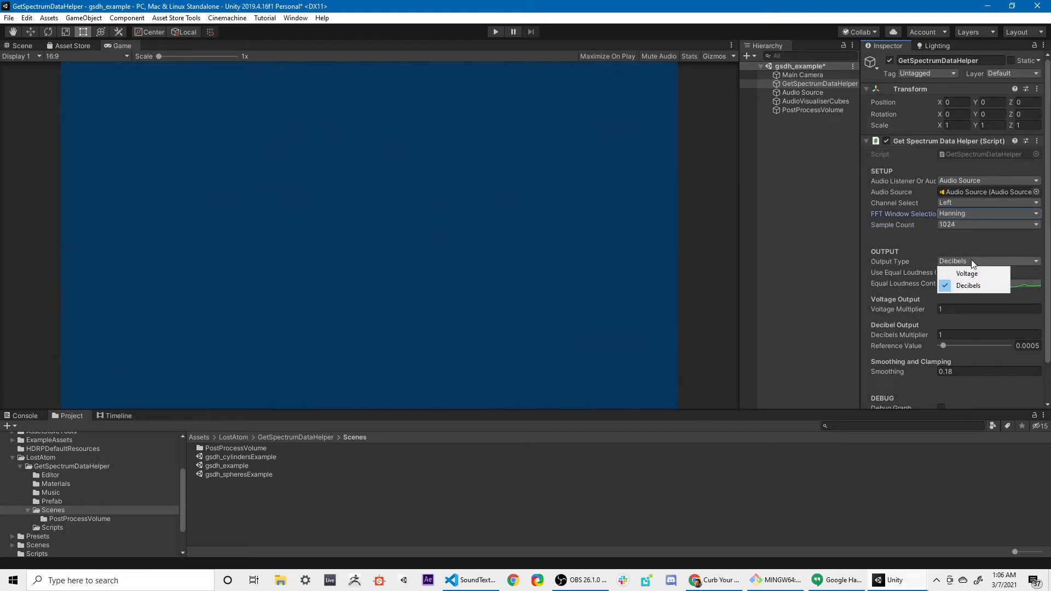
pyautogui.click(916, 259)
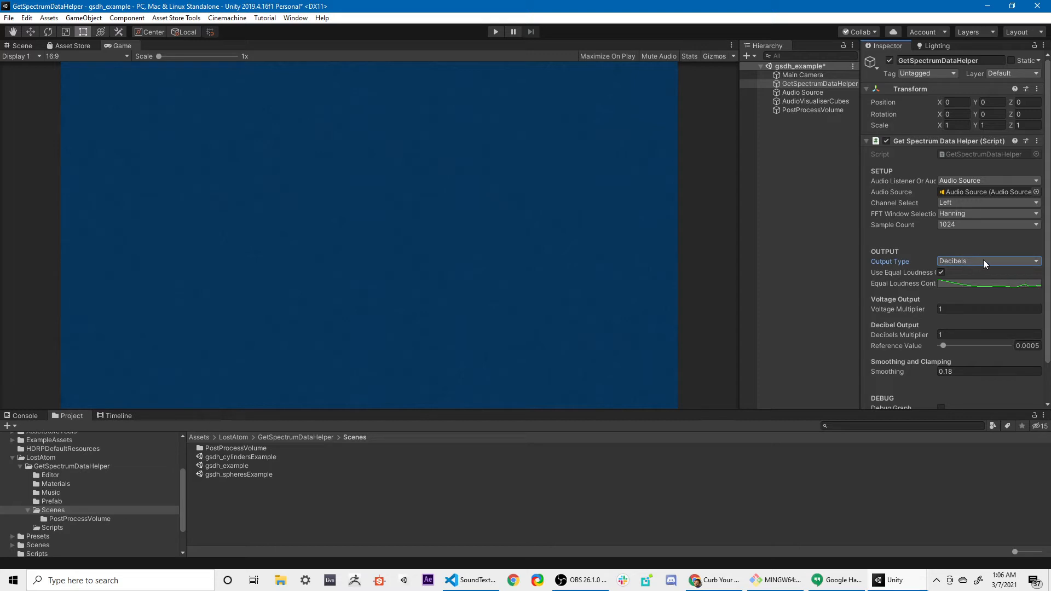
pyautogui.click(955, 260)
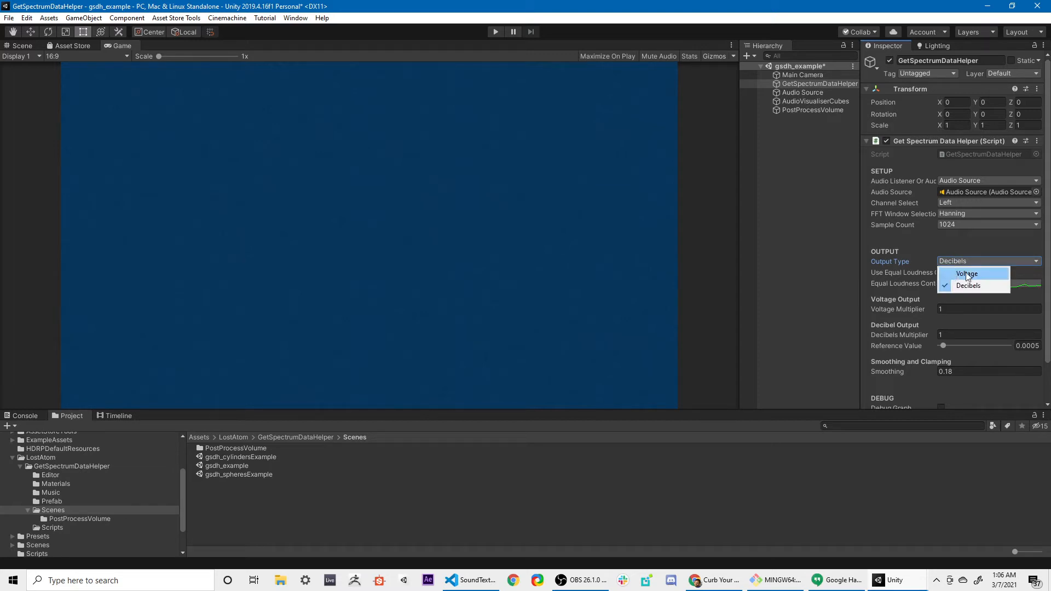
pyautogui.click(983, 273)
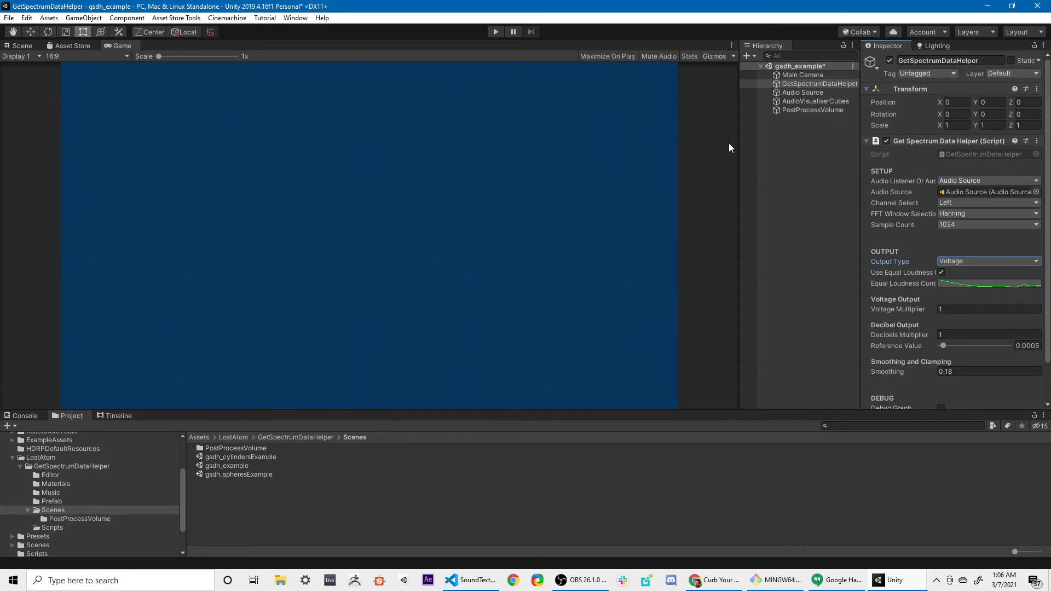
pyautogui.click(957, 261)
pyautogui.click(962, 284)
pyautogui.click(941, 262)
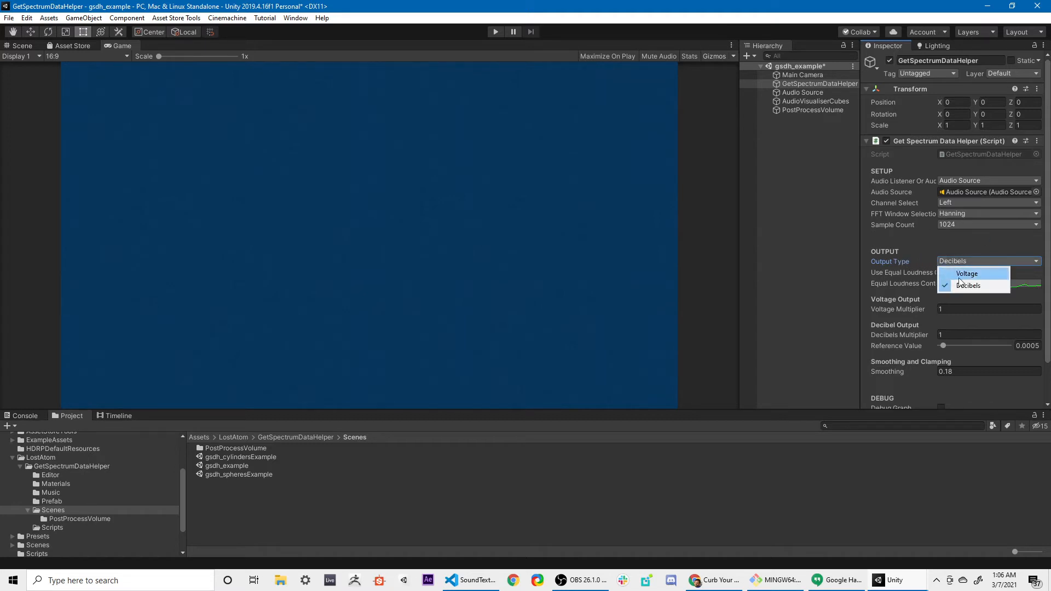
pyautogui.click(967, 274)
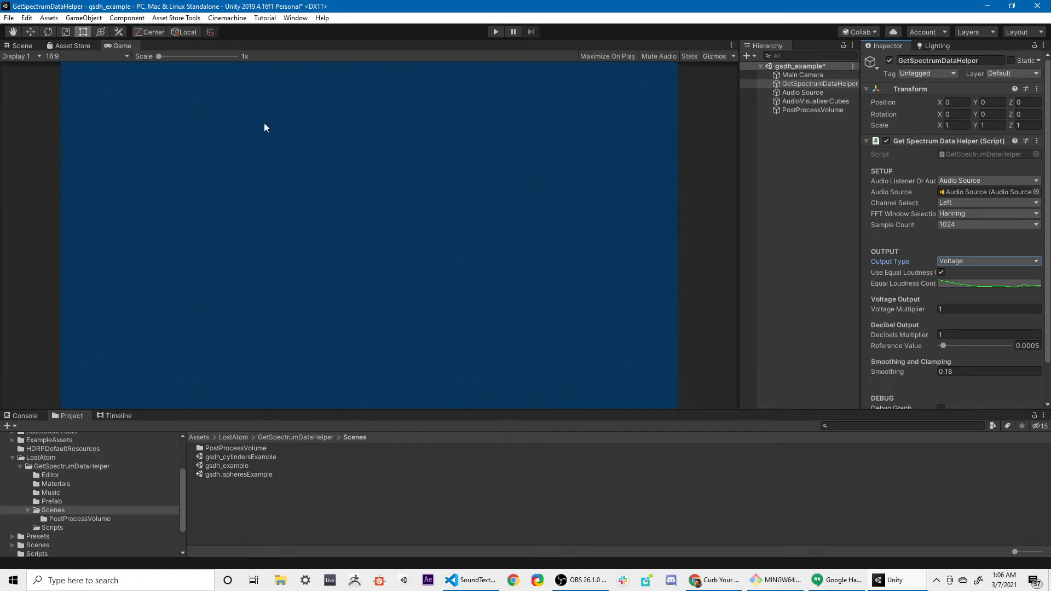
# Set the helper's output type to Decibels and toggle the Use Equal Loudness option off and back on.
pyautogui.click(977, 261)
pyautogui.click(970, 286)
pyautogui.click(941, 273)
pyautogui.click(940, 273)
# Open the equal loudness contour curve, delete all its selected keyframes, and close the curve editor.
pyautogui.click(947, 285)
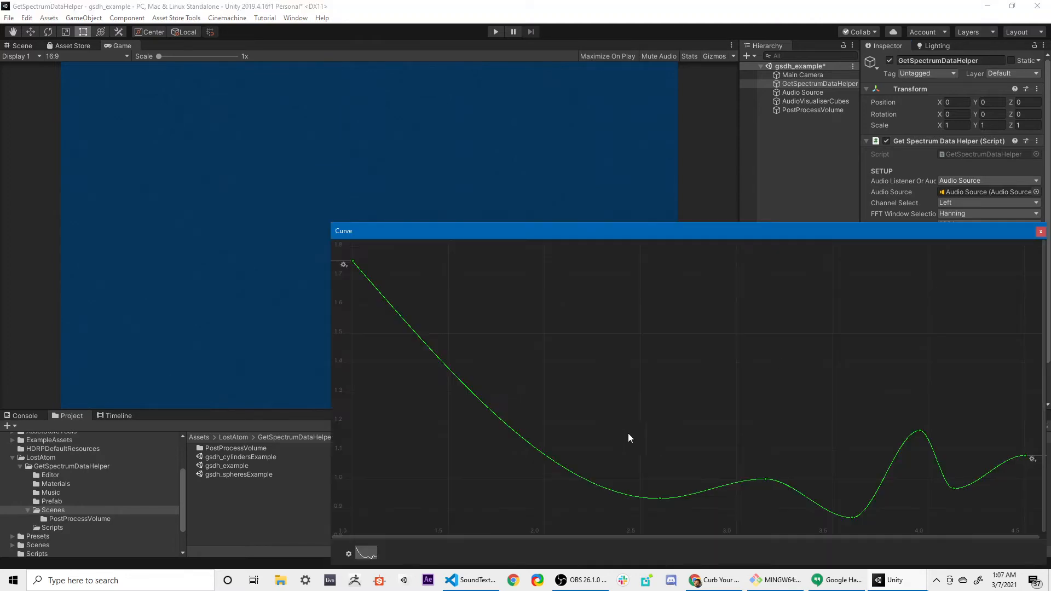
pyautogui.moveTo(617, 237); pyautogui.dragTo(433, 137)
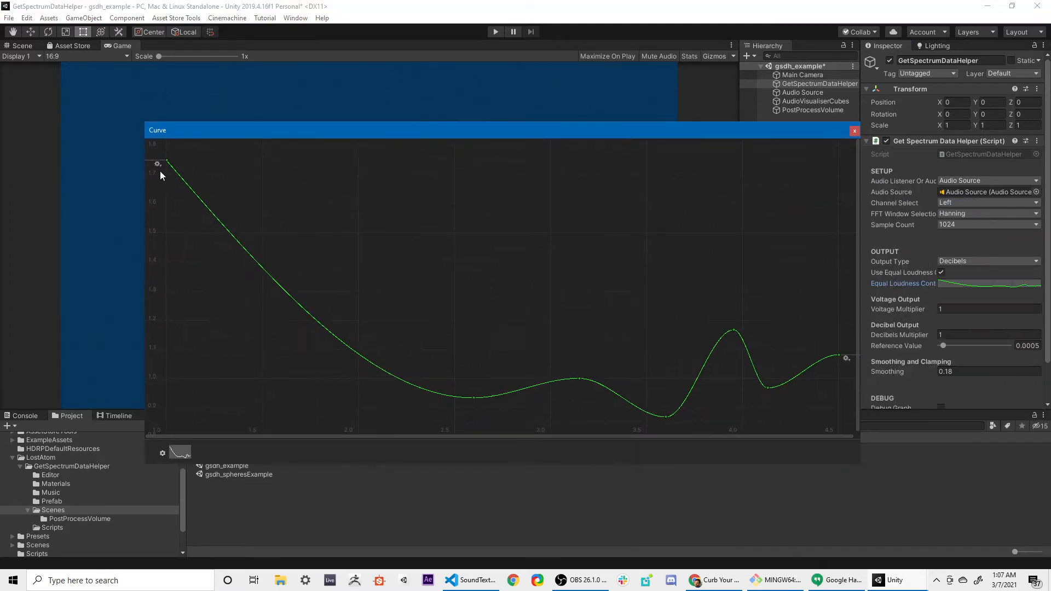
pyautogui.moveTo(154, 157); pyautogui.dragTo(888, 416)
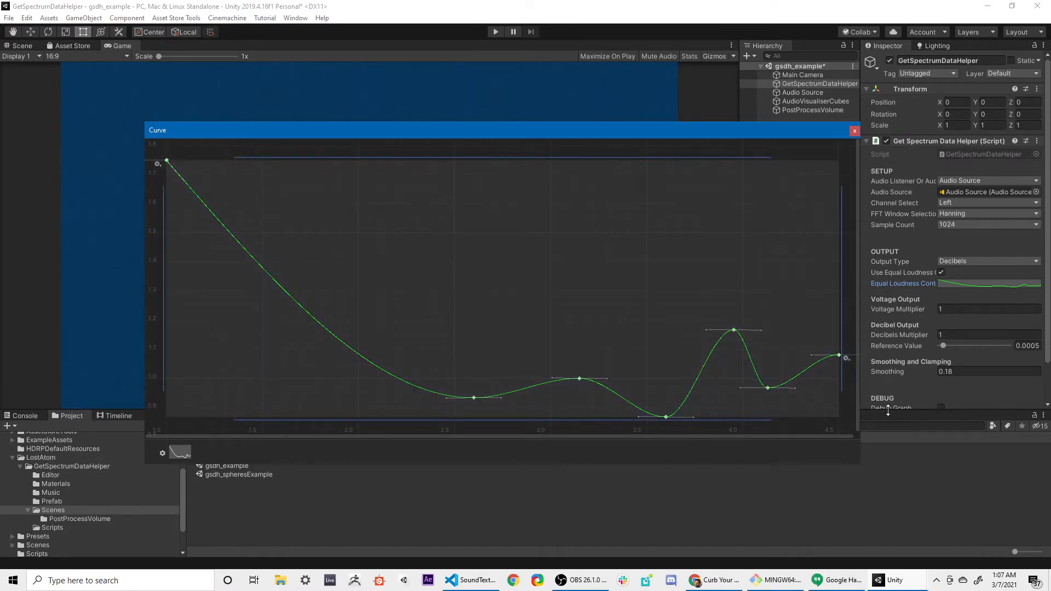
pyautogui.press('Delete')
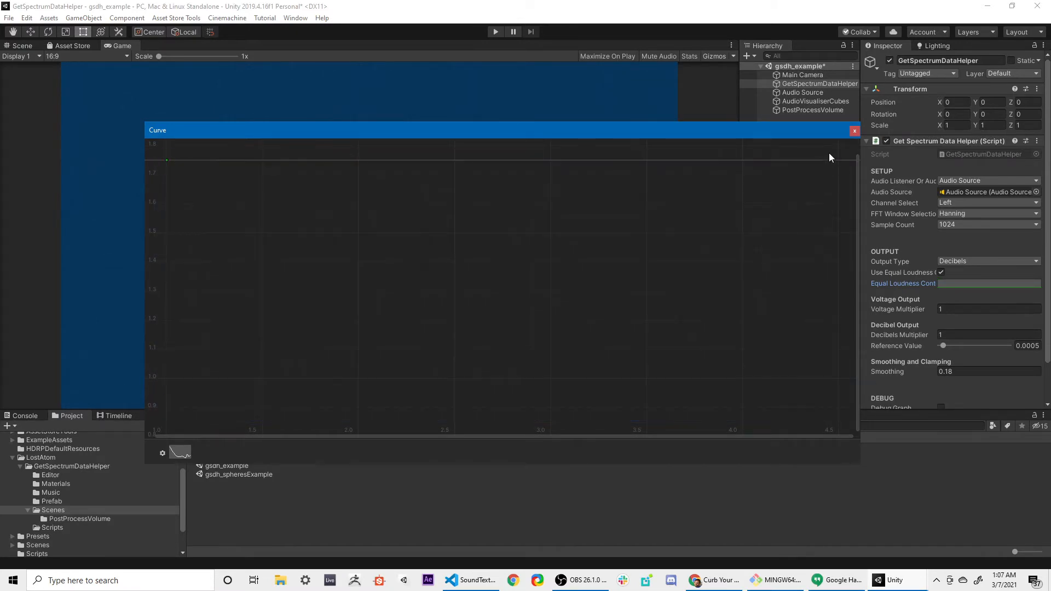
pyautogui.click(854, 131)
# Restore the equal loudness contour curve from the preset in the gsdh_EqualLoudnessContour library, and close the curve editor.
pyautogui.click(957, 284)
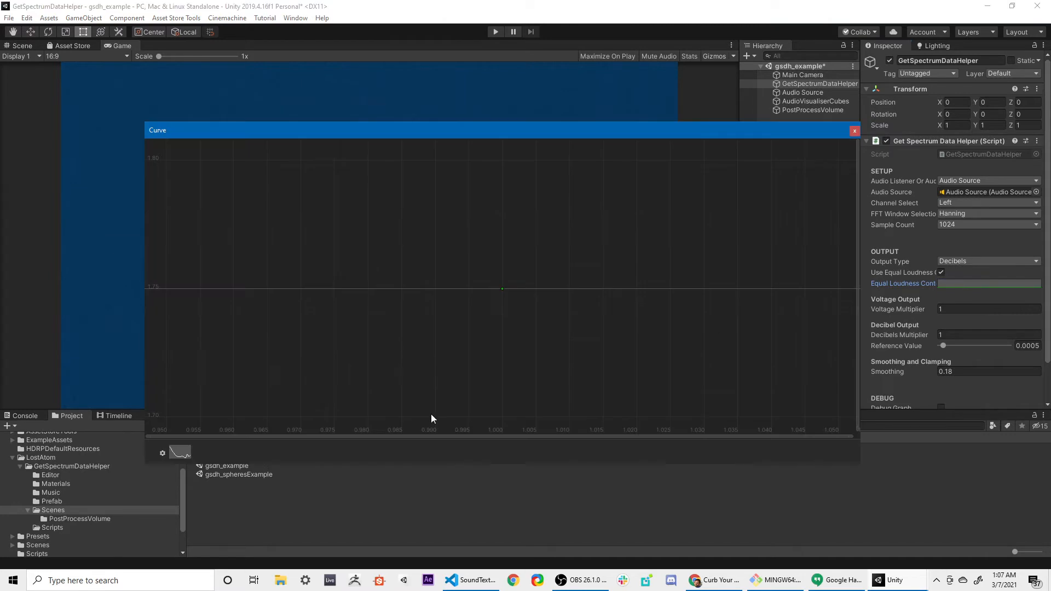
pyautogui.click(163, 454)
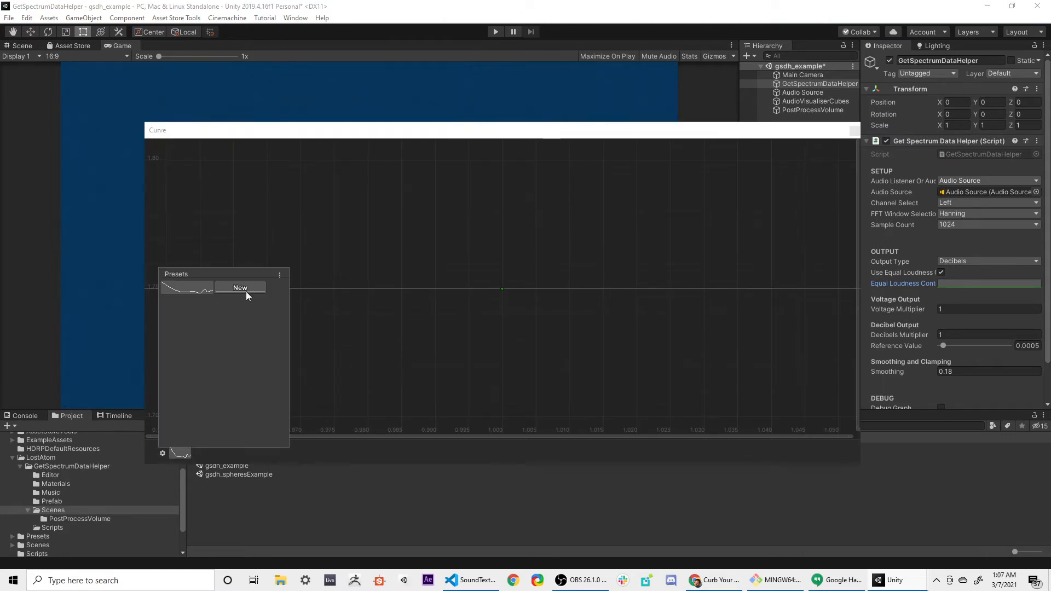
pyautogui.click(280, 275)
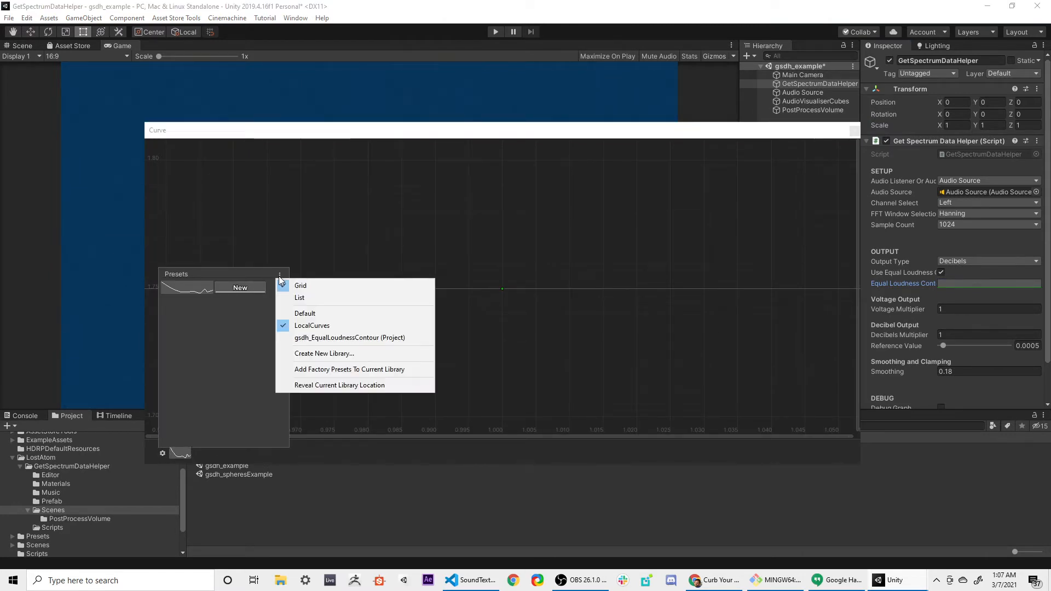
pyautogui.click(306, 338)
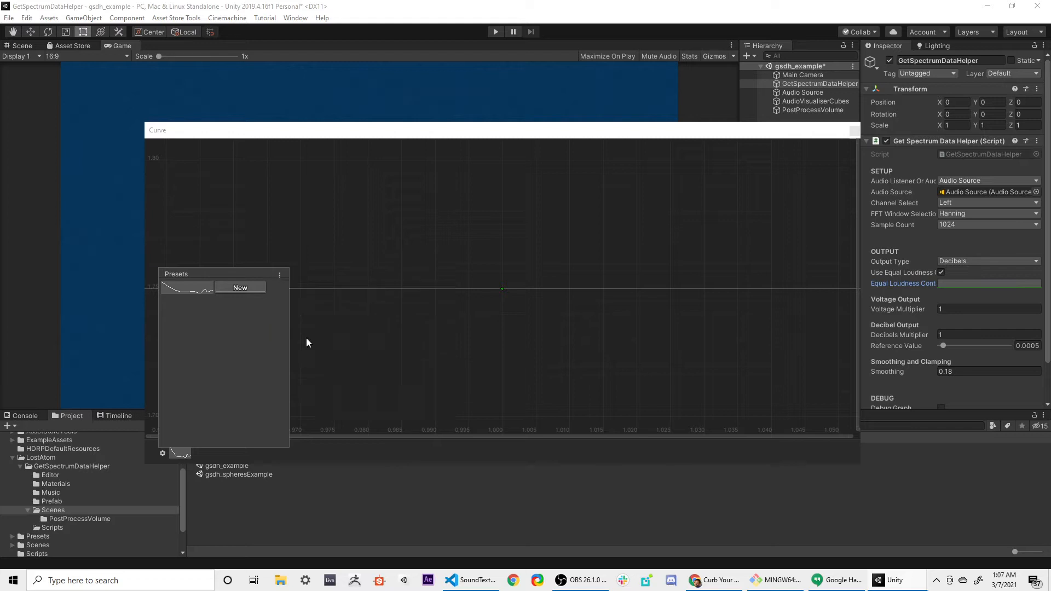
pyautogui.click(279, 275)
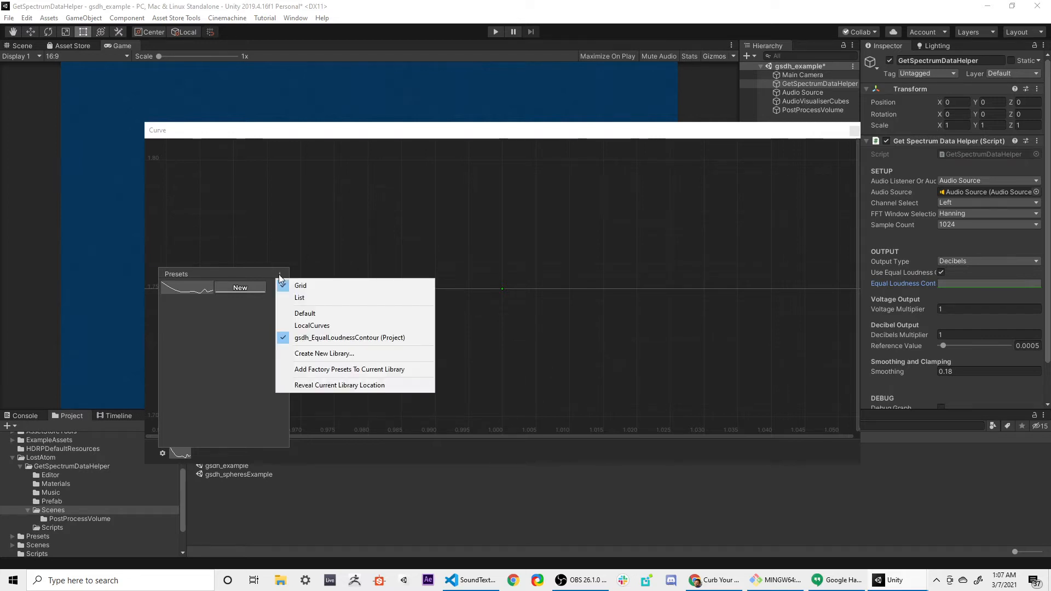
pyautogui.click(330, 339)
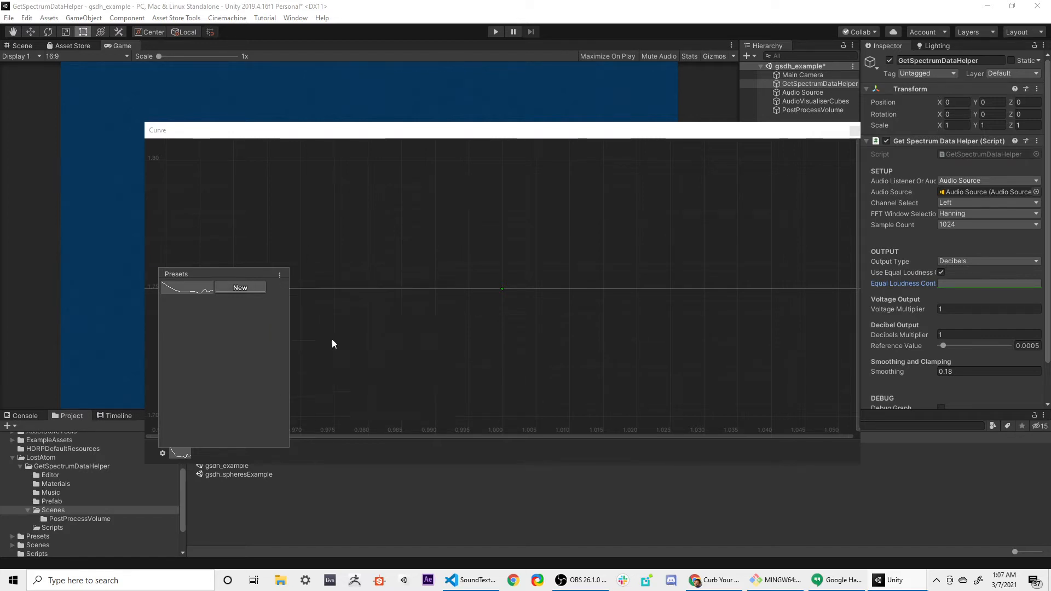
pyautogui.click(185, 288)
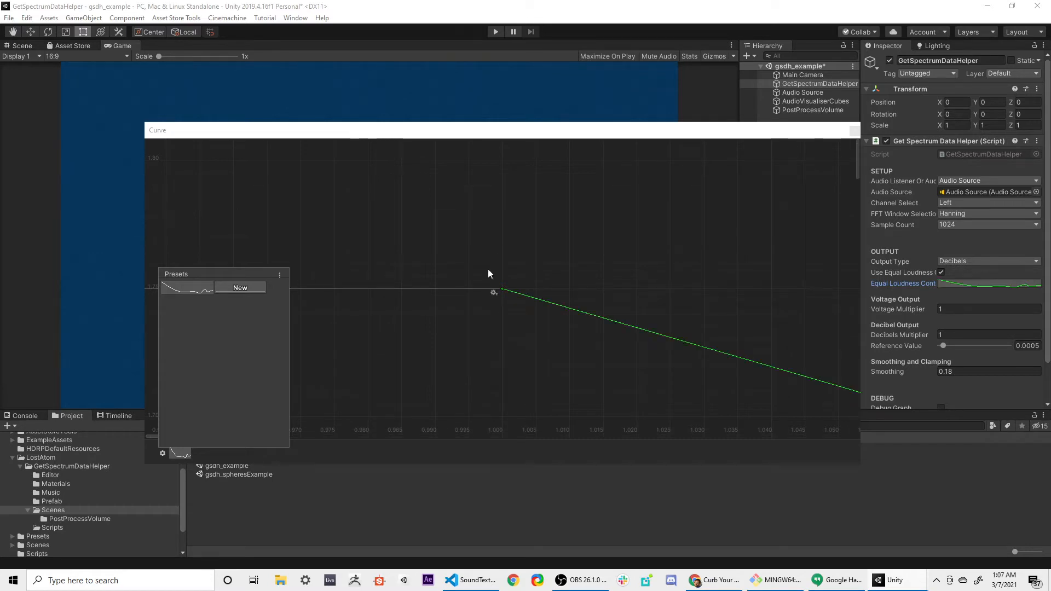
pyautogui.click(479, 280)
pyautogui.press('Escape')
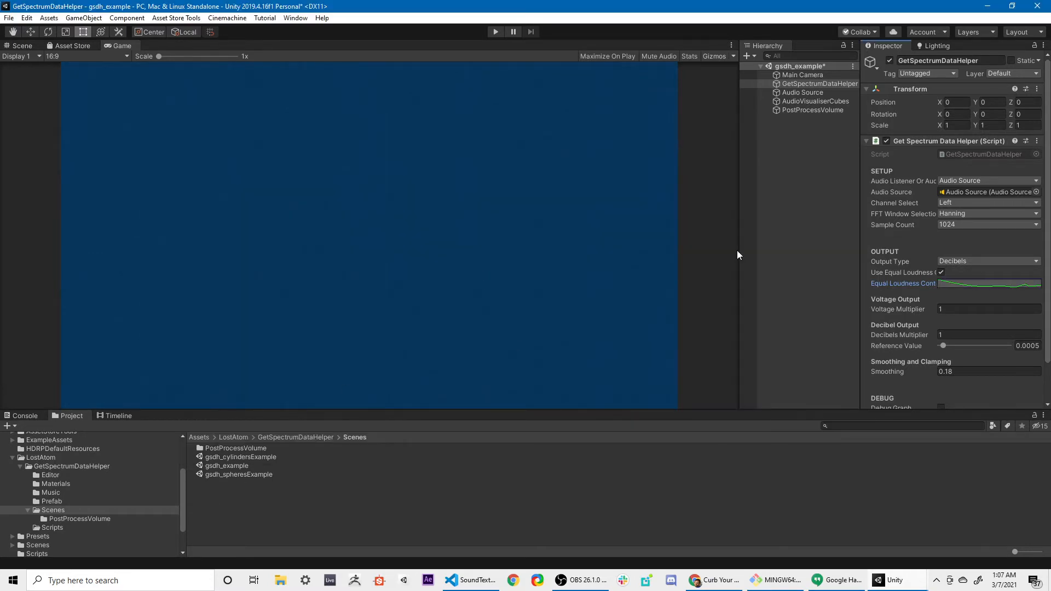
# Review the helper's equal loudness contour curve, close the curve editor, and show the contents of the GetSpectrumDataHelper Editor folder.
pyautogui.click(986, 282)
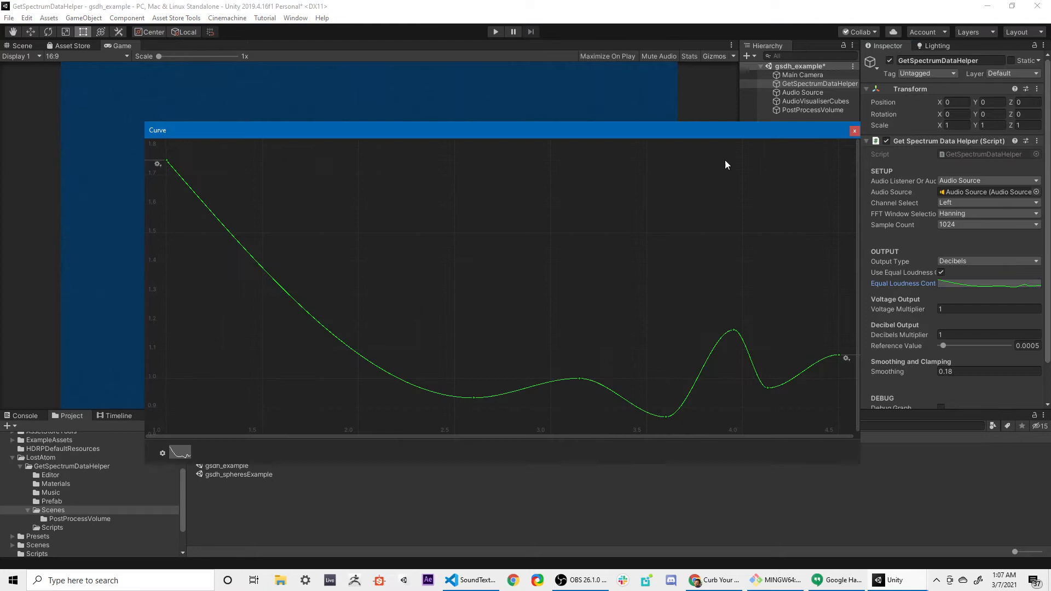
pyautogui.click(852, 132)
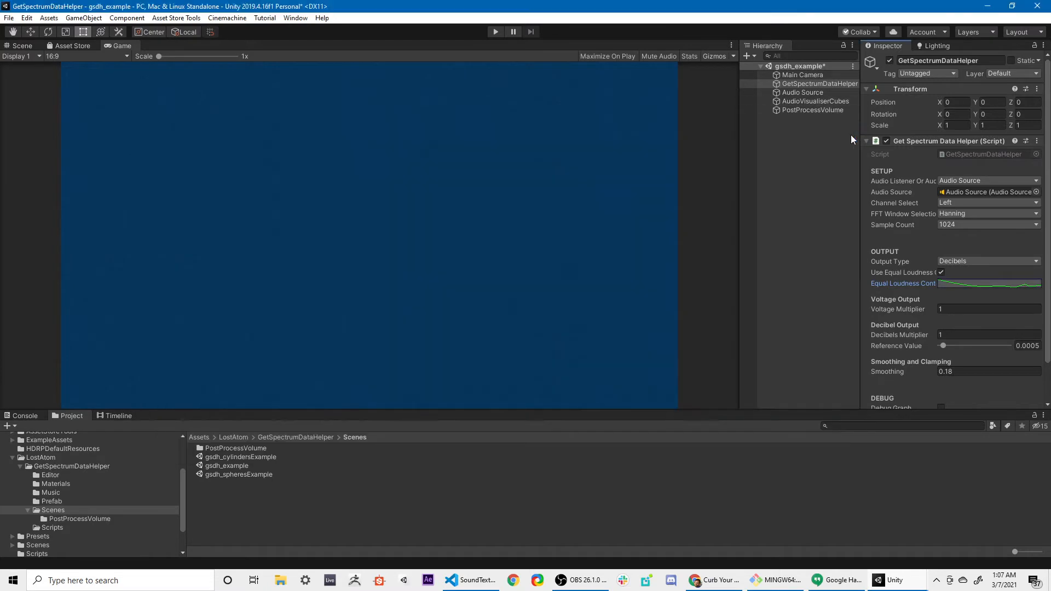
pyautogui.click(70, 467)
pyautogui.click(58, 475)
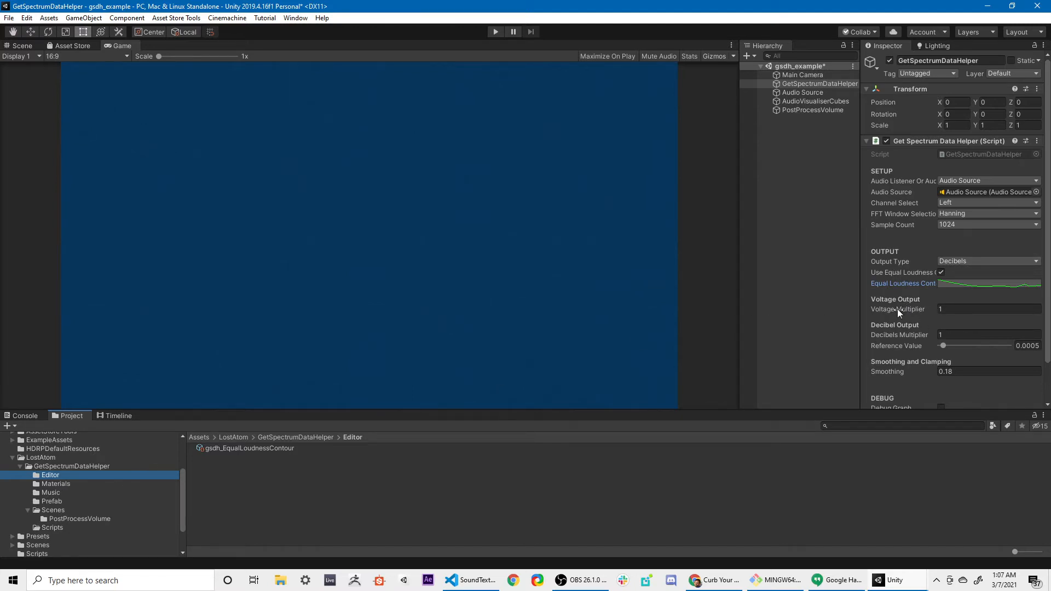
# Switch the helper's output type to Voltage and back to Decibels.
pyautogui.click(965, 259)
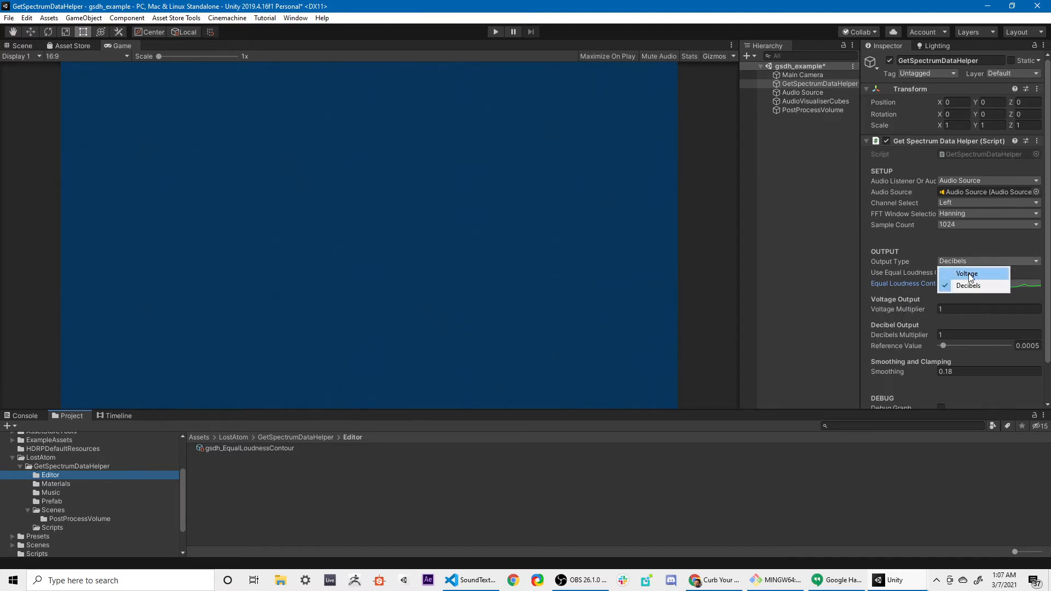
pyautogui.click(972, 272)
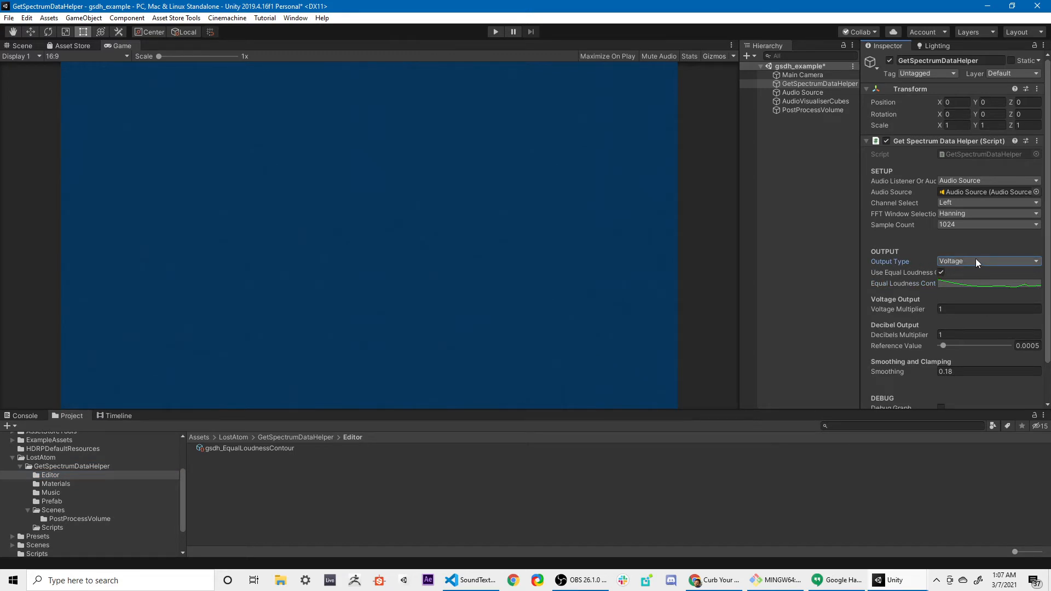
pyautogui.click(960, 262)
pyautogui.click(964, 283)
# Set the helper's Smoothing to 0 and restore it to 0.18.
pyautogui.click(1022, 346)
pyautogui.scroll(-2, 891, 328)
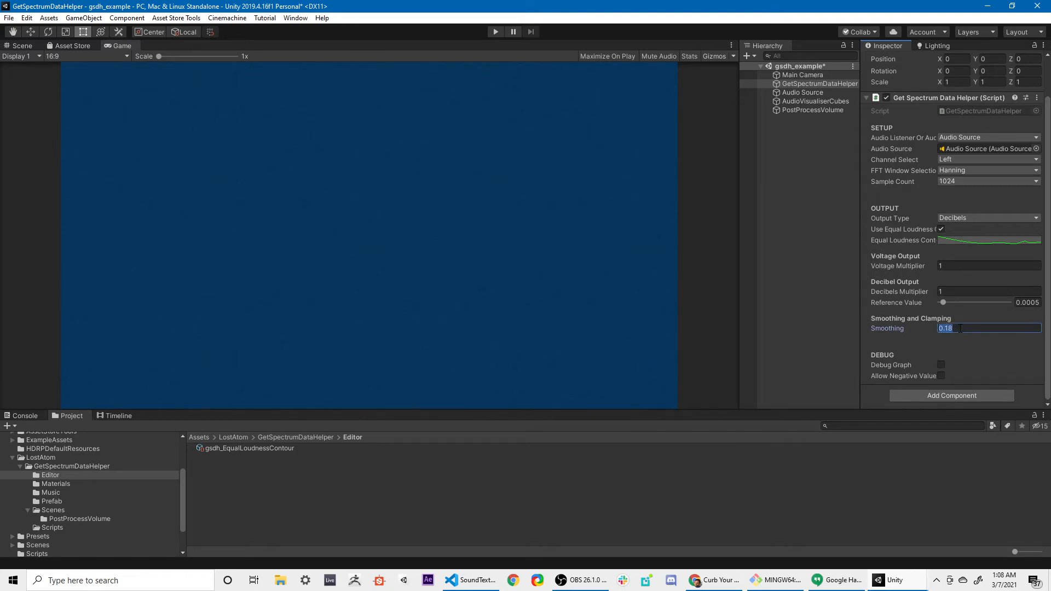
pyautogui.write('0')
pyautogui.press('Return')
pyautogui.write('.18')
pyautogui.press('Return')
# Enable the helper's Debug Graph and display the whole graph front-on in the Scene view in 2D mode.
pyautogui.click(941, 365)
pyautogui.click(22, 46)
pyautogui.click(75, 56)
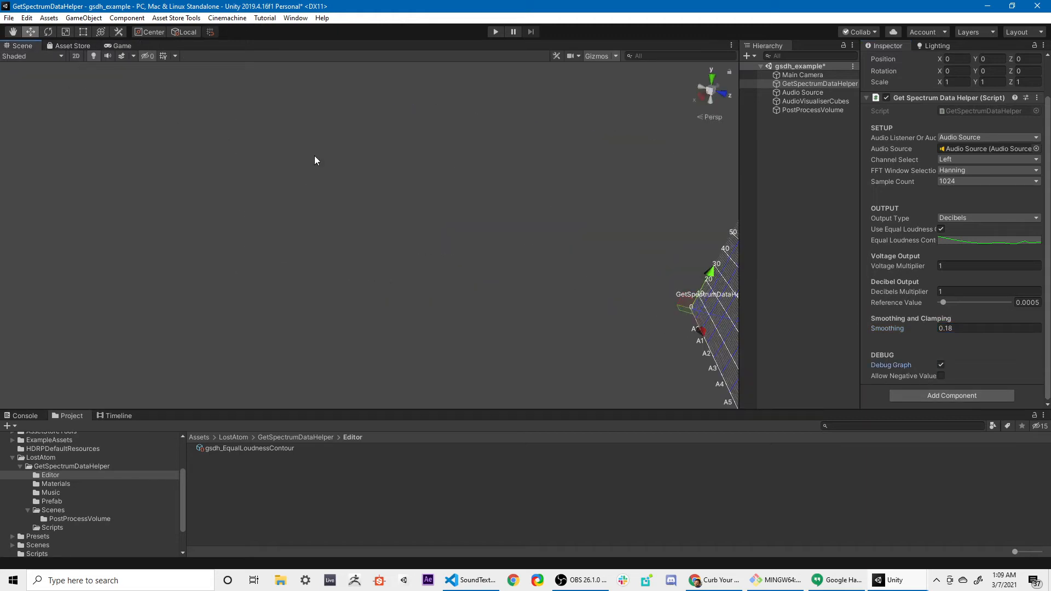
pyautogui.keyDown('alt'); pyautogui.moveTo(429, 188); pyautogui.dragTo(75, 122); pyautogui.keyUp('alt')
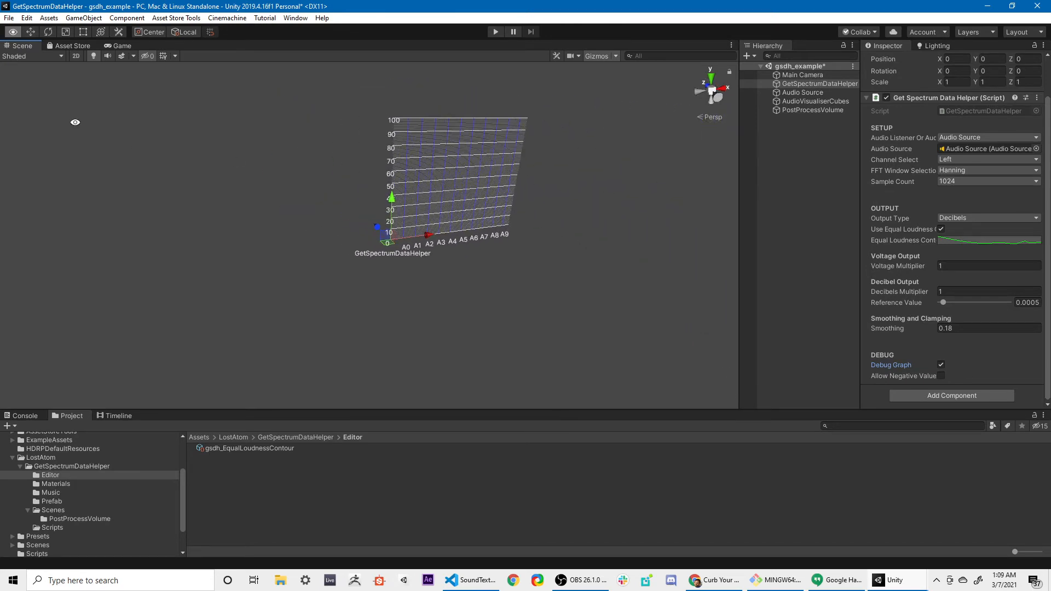
pyautogui.click(75, 56)
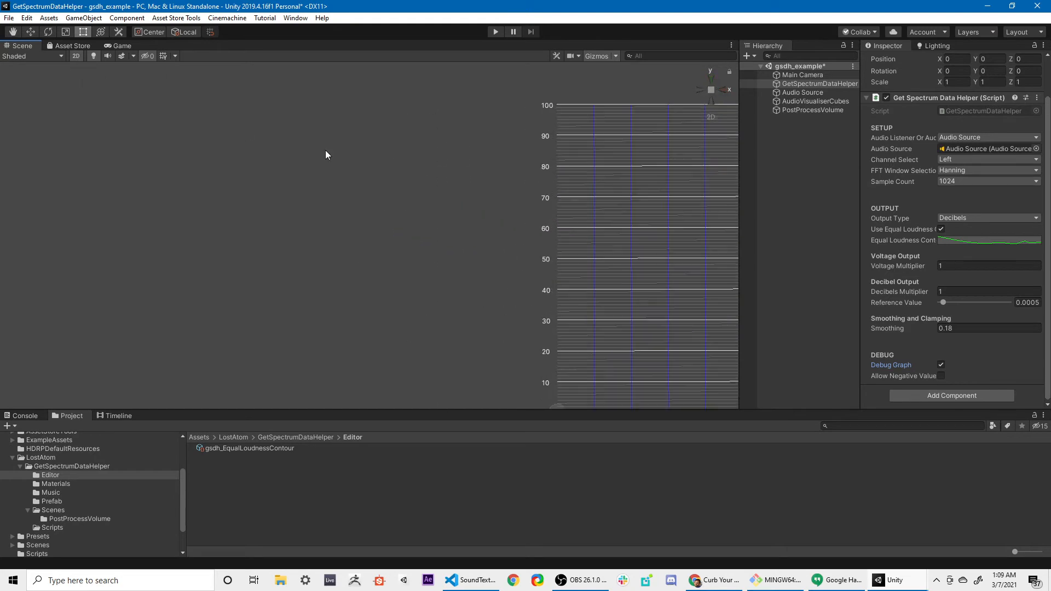
pyautogui.scroll(1, 267, 186)
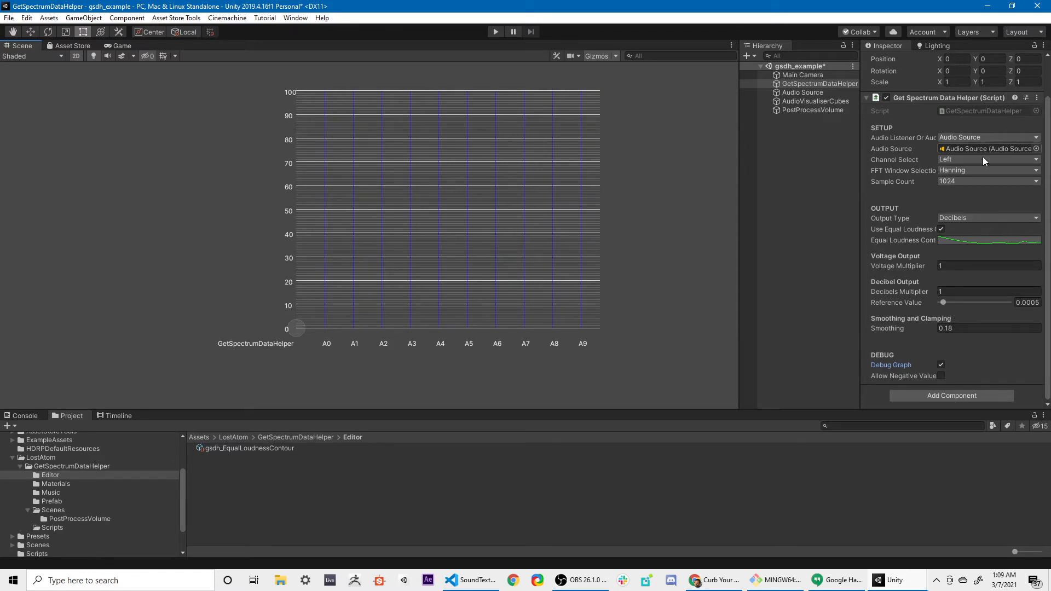
# Set the FFT window to Triangle, the channel to Right, Smoothing to 8.69 and the Voltage Multiplier to 12.48.
pyautogui.click(960, 172)
pyautogui.click(959, 192)
pyautogui.click(951, 159)
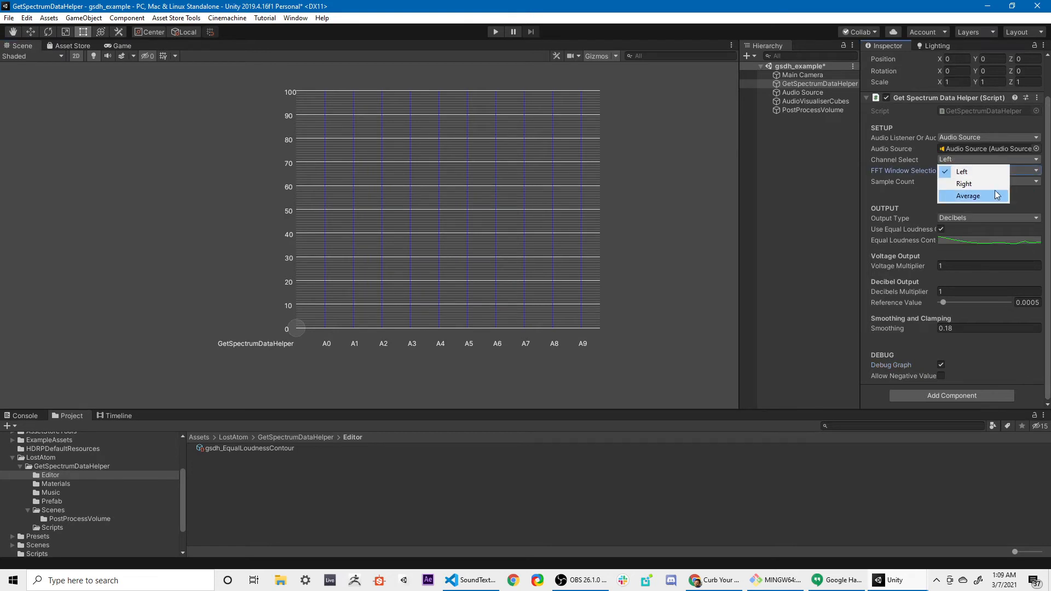
pyautogui.click(955, 183)
pyautogui.moveTo(910, 329); pyautogui.dragTo(2, 241)
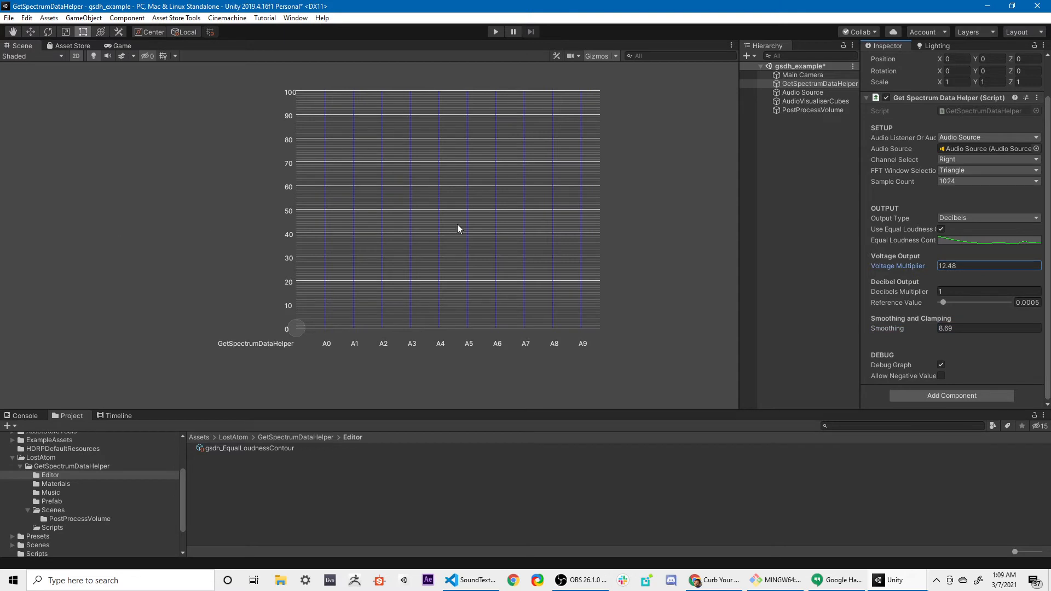
# Reset the Get Spectrum Data Helper component's values to default and re-enable its Debug Graph.
pyautogui.click(1036, 97)
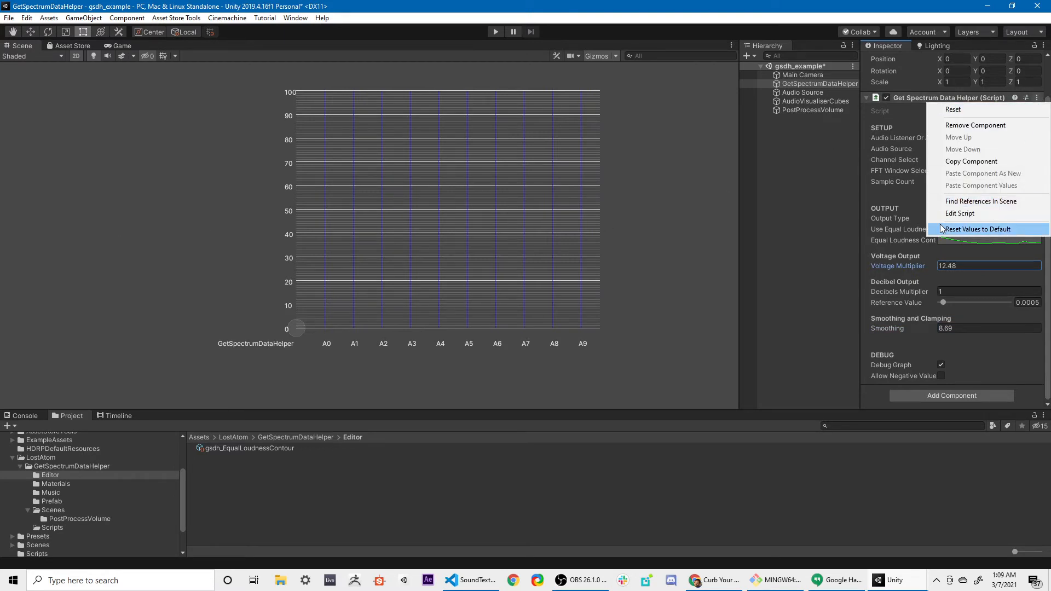
pyautogui.click(977, 228)
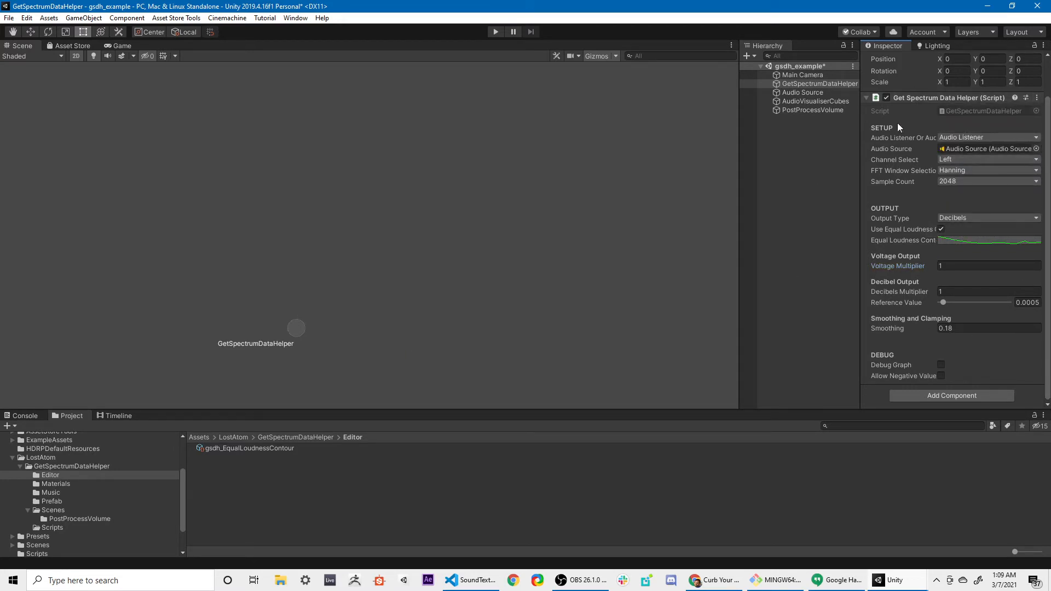
pyautogui.click(941, 365)
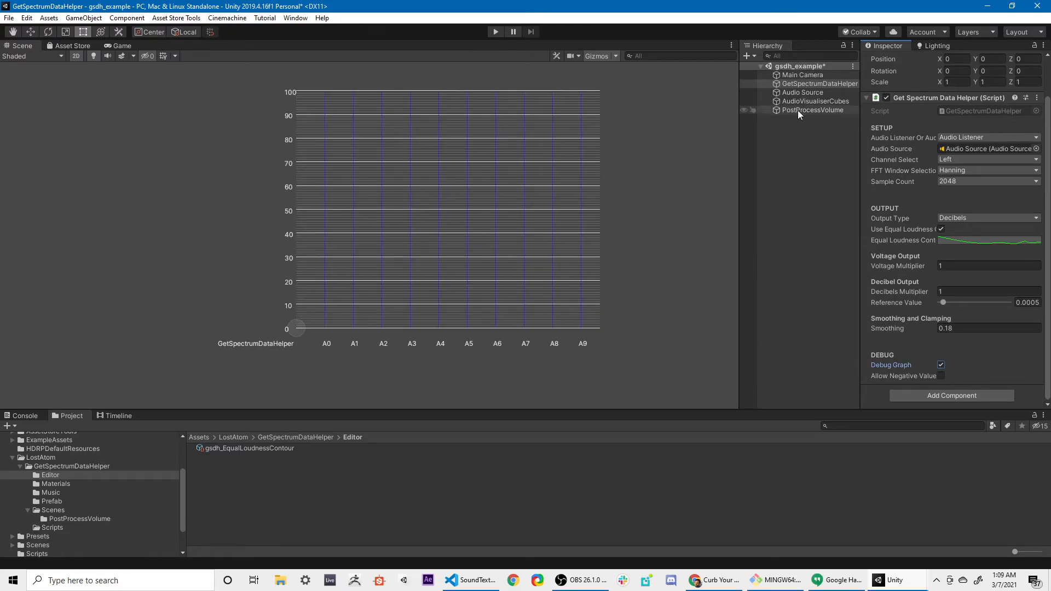
# Examine the audio sources available to the helper and the clips available to the Audio Source, leaving both assignments as they are.
pyautogui.click(802, 92)
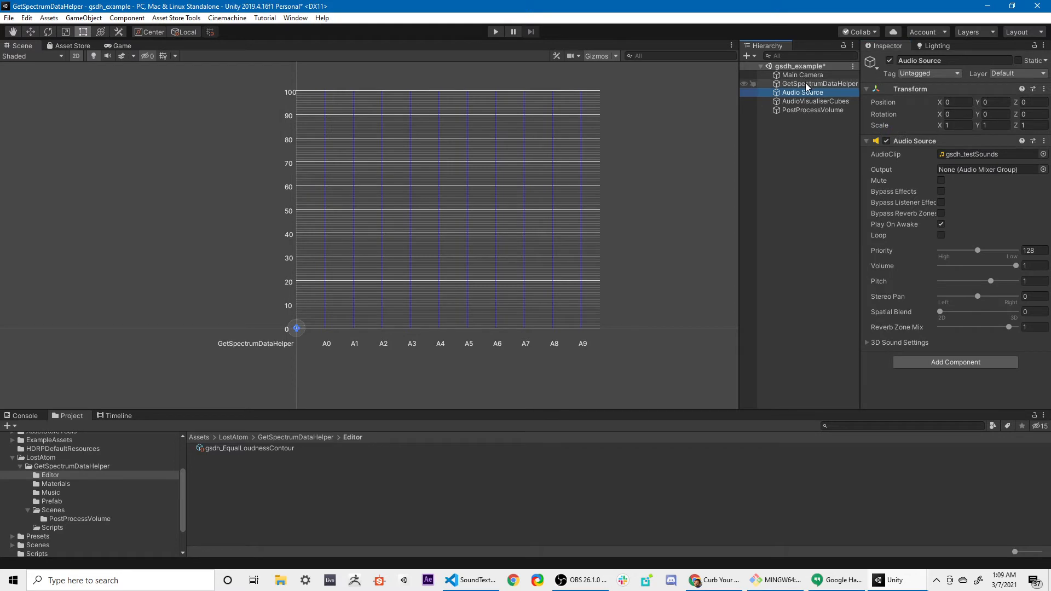
pyautogui.click(819, 84)
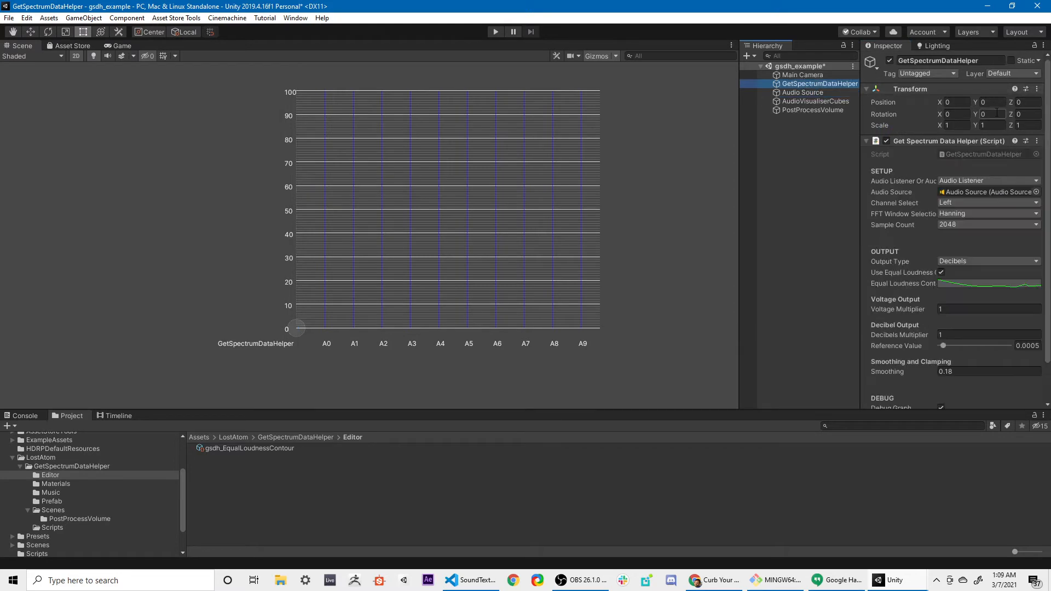
pyautogui.click(1036, 192)
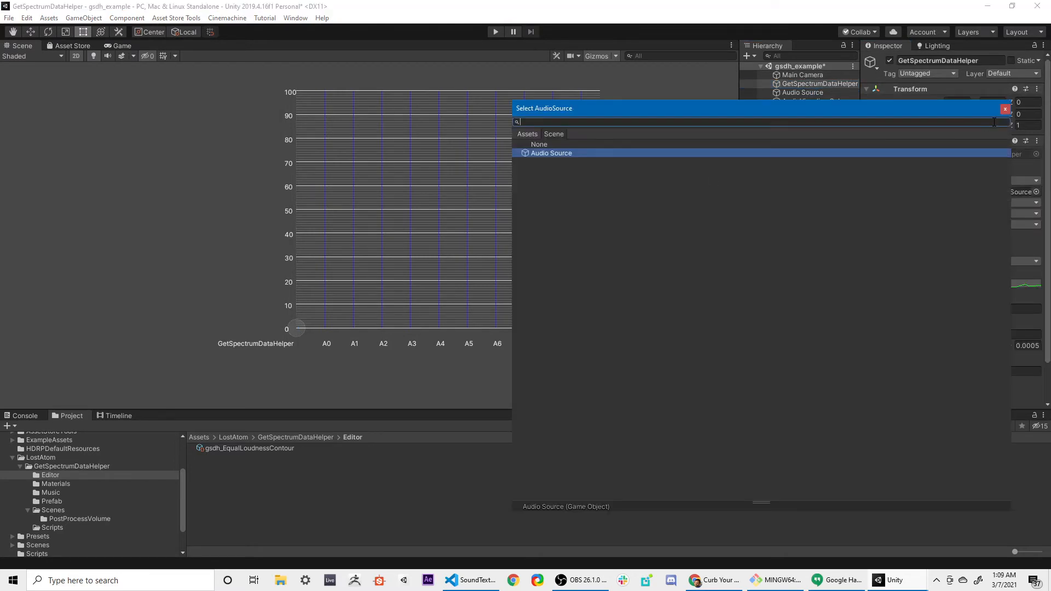
pyautogui.click(1007, 108)
pyautogui.click(810, 91)
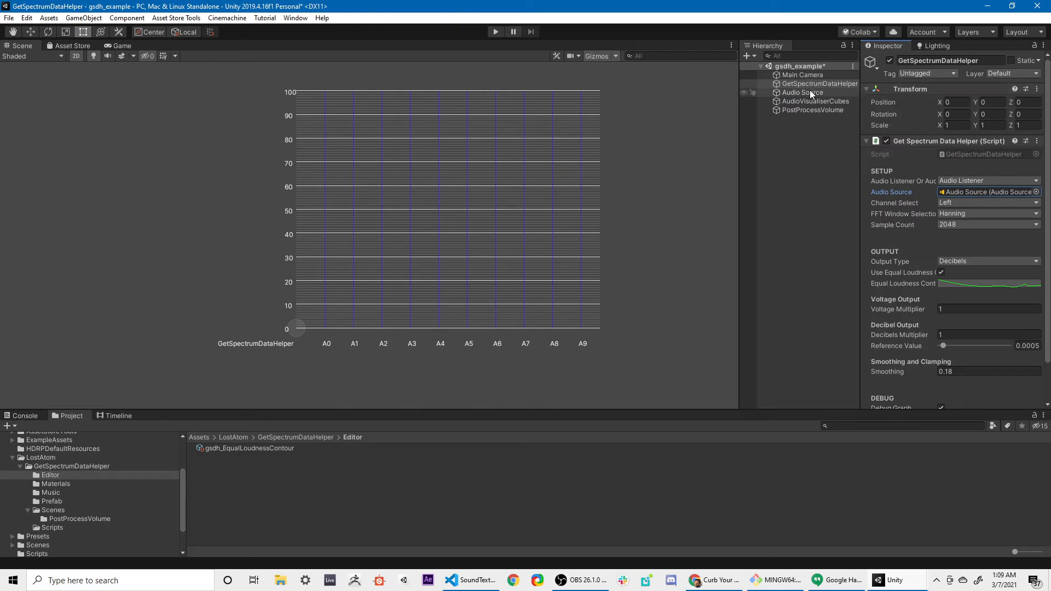
pyautogui.click(1043, 155)
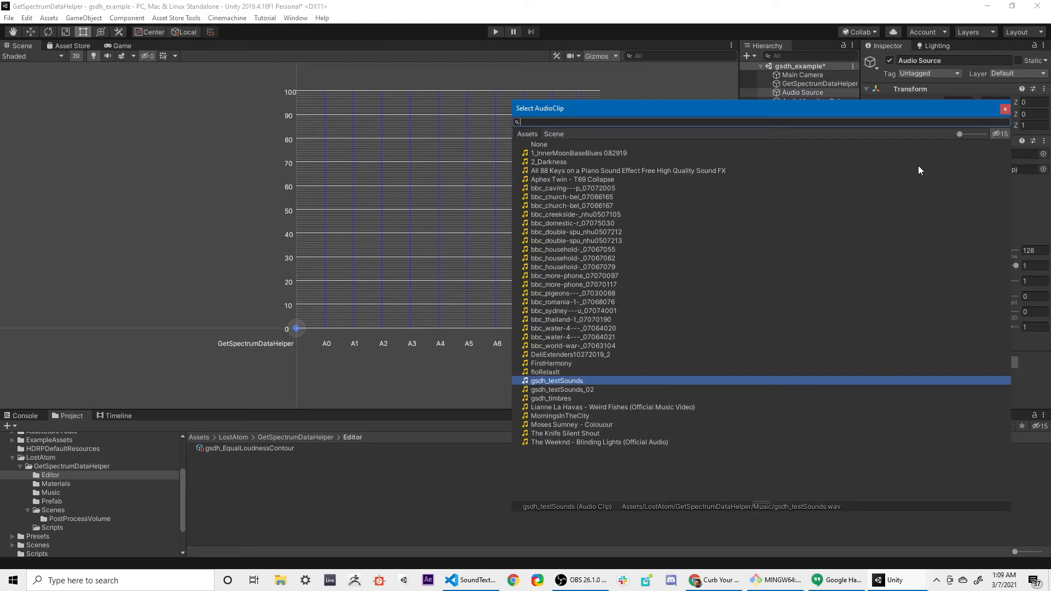
pyautogui.click(1004, 109)
pyautogui.click(806, 83)
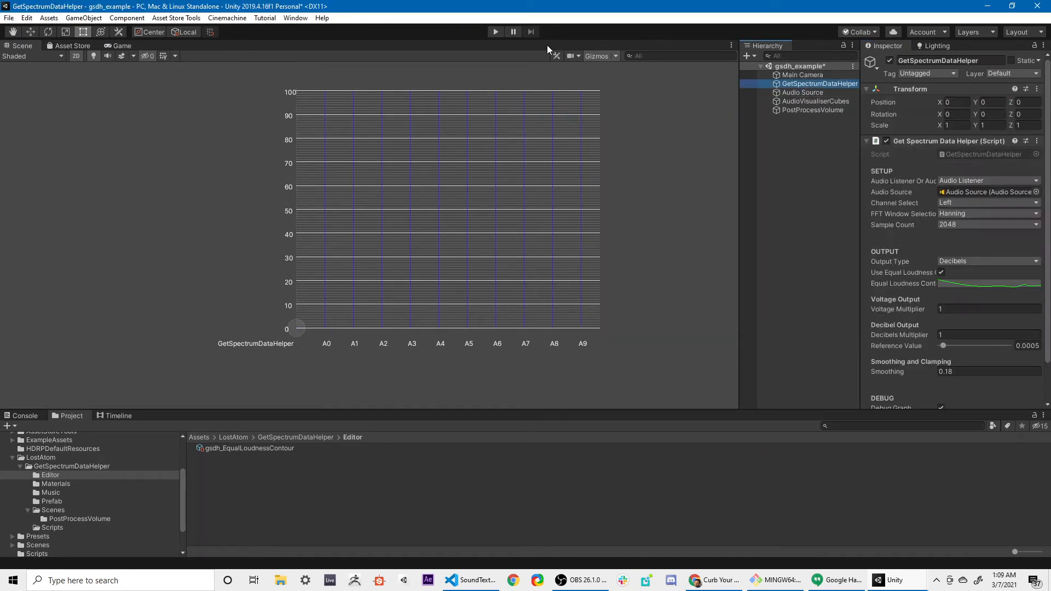
# Run the scene, pause it, and dock the Game view in the lower area so the Scene view shows the debug graph.
pyautogui.click(494, 31)
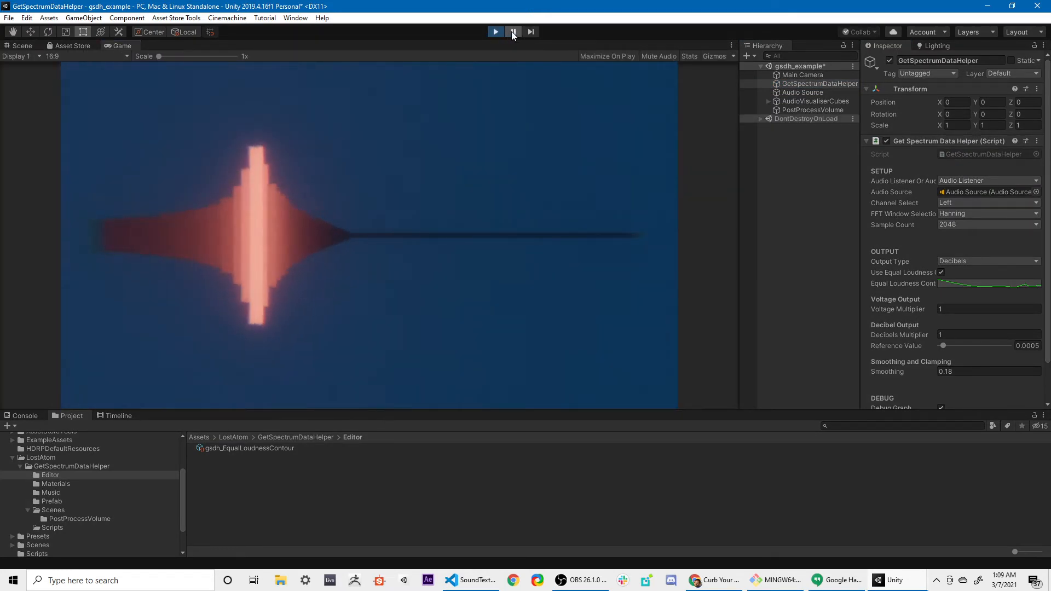
pyautogui.click(513, 32)
pyautogui.click(23, 45)
pyautogui.moveTo(121, 47); pyautogui.dragTo(159, 411)
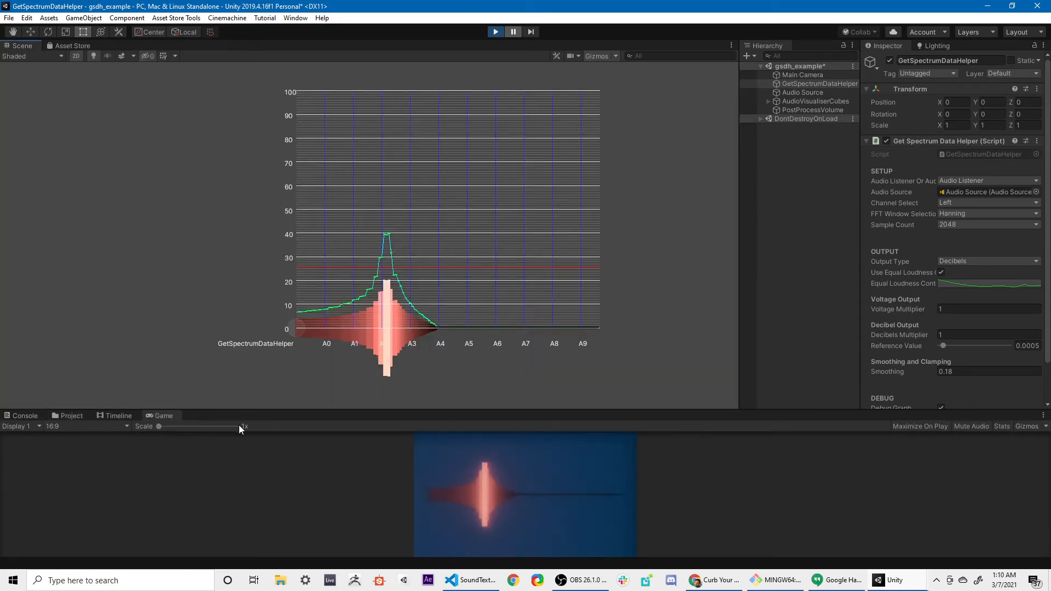
# Deactivate the AudioVisualiserCubes object and play the scene briefly before pausing it again.
pyautogui.click(825, 101)
pyautogui.click(889, 60)
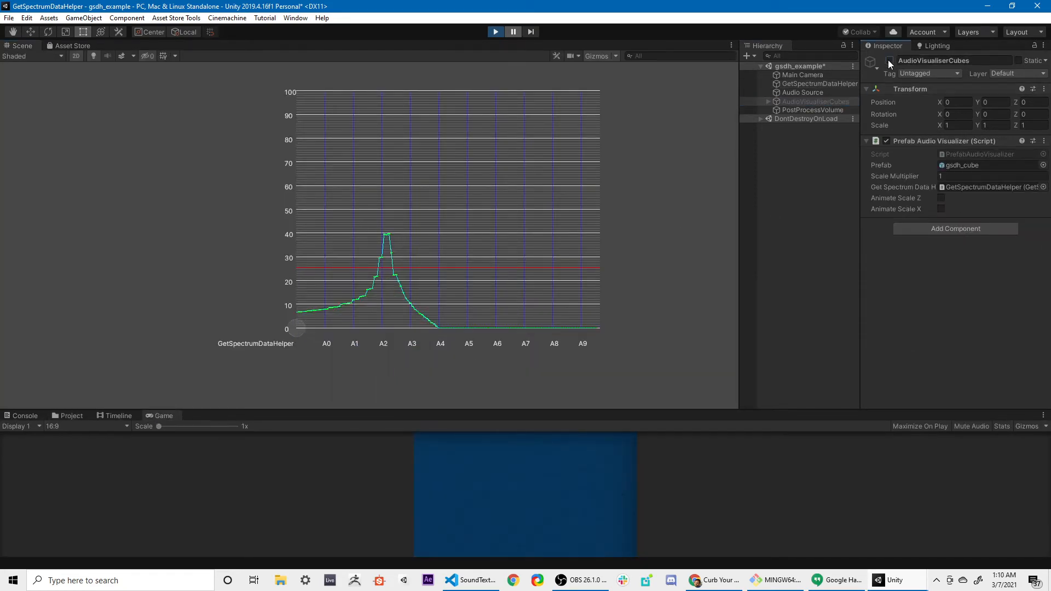
pyautogui.click(815, 182)
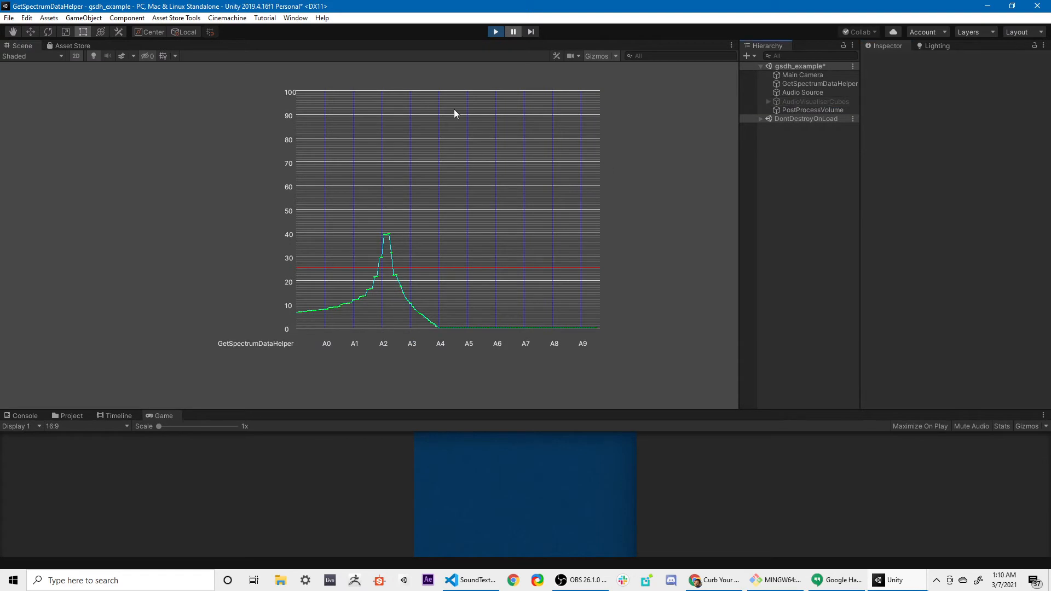
pyautogui.click(515, 32)
pyautogui.click(515, 32)
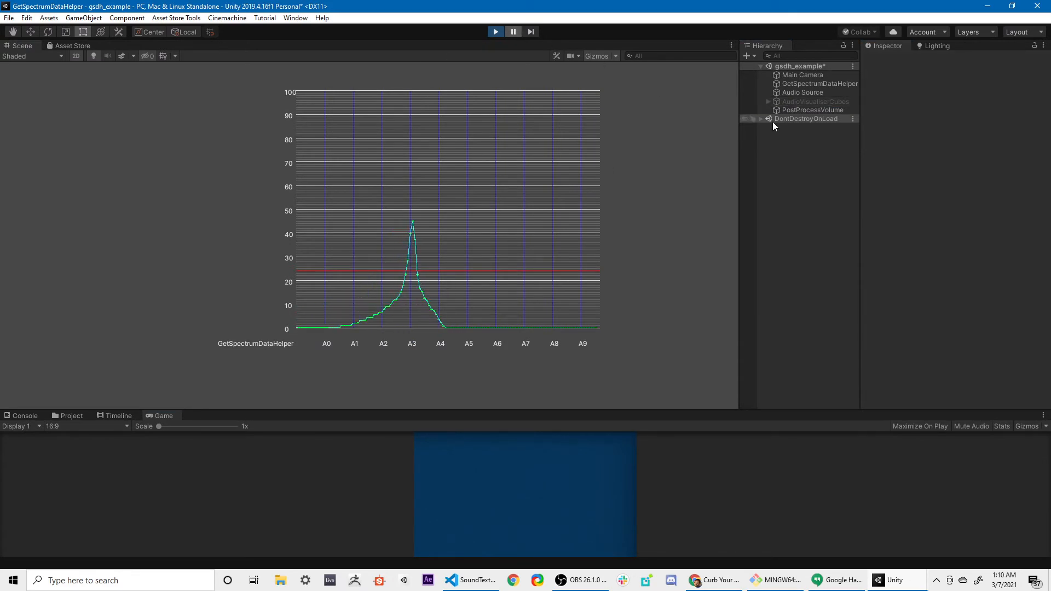
# Set the GetSpectrumDataHelper's Smoothing to 2 and resume playback.
pyautogui.click(836, 82)
pyautogui.click(822, 91)
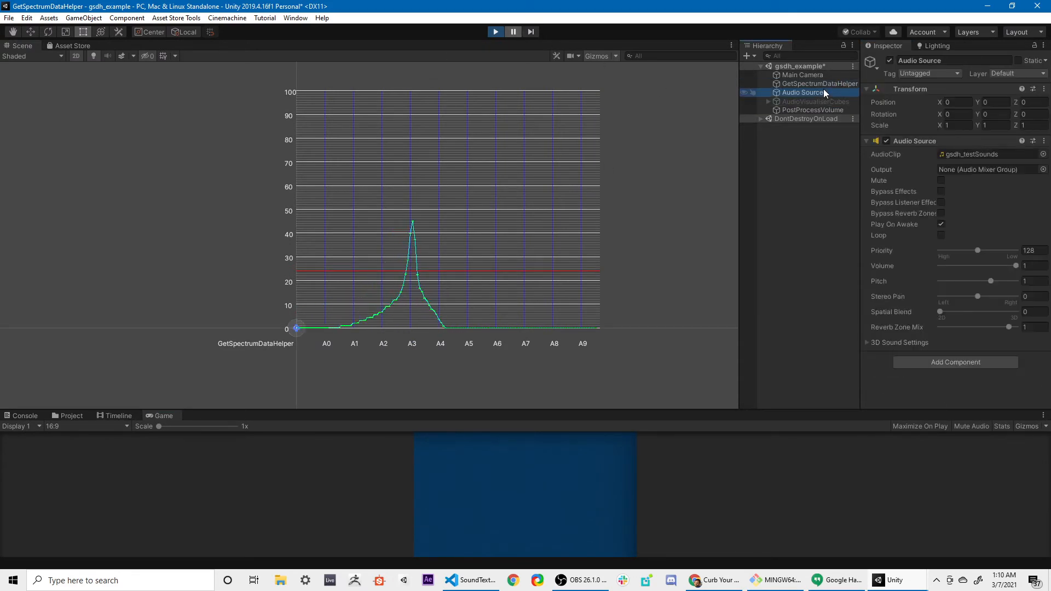
pyautogui.click(825, 83)
pyautogui.click(980, 372)
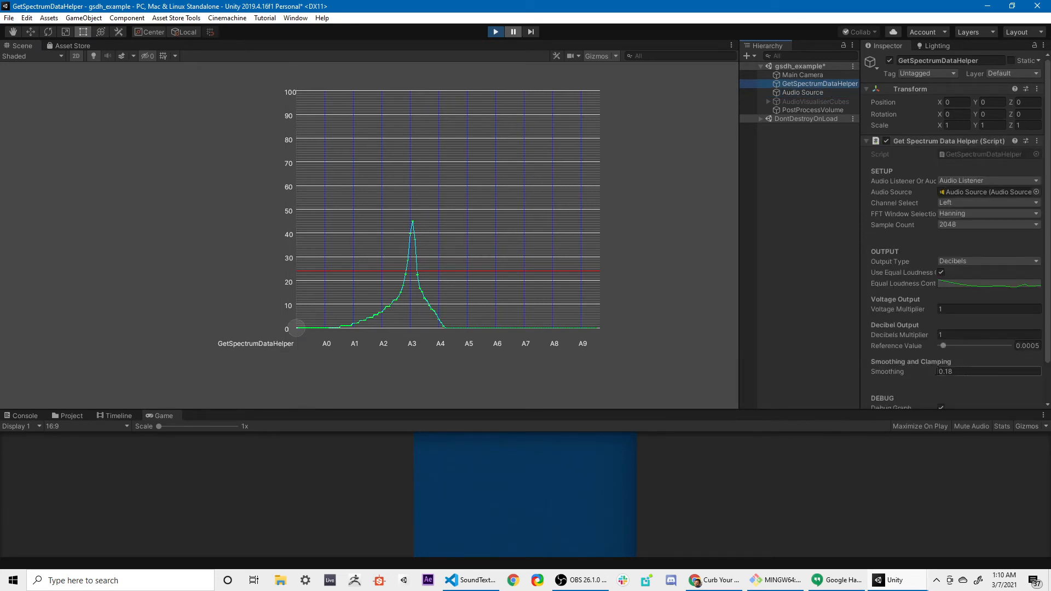
pyautogui.click(908, 372)
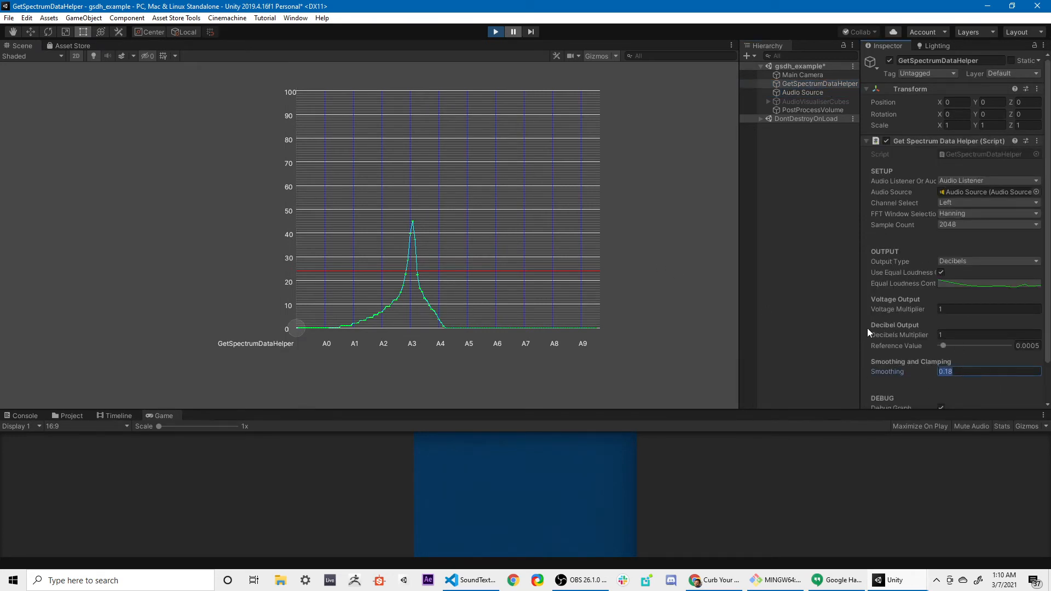
pyautogui.write('2')
pyautogui.click(509, 29)
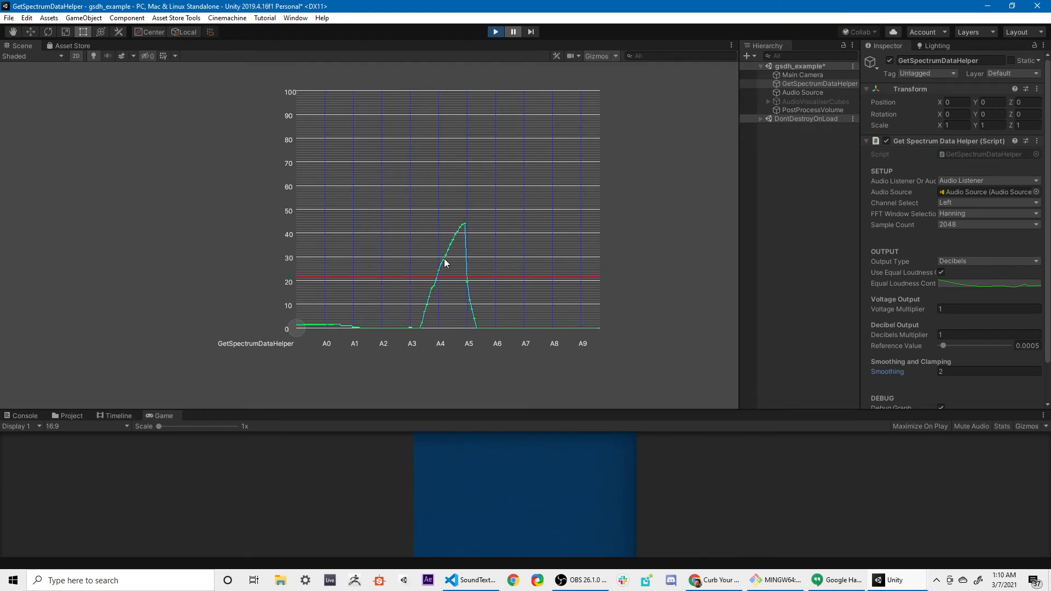
# Pause the scene, set the helper's Smoothing to 0, and resume playback.
pyautogui.click(514, 32)
pyautogui.click(963, 368)
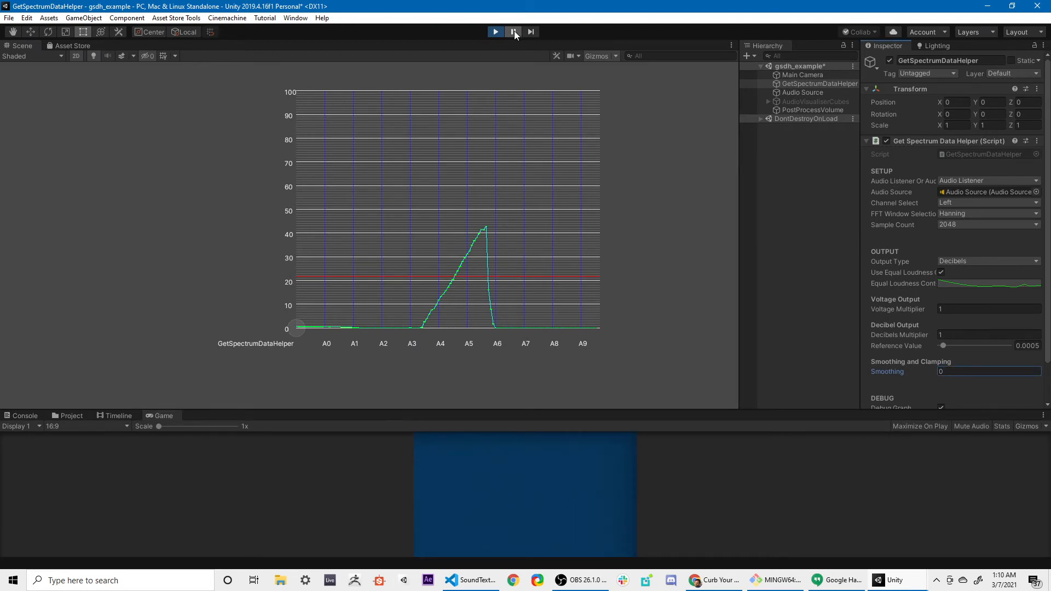
pyautogui.click(515, 32)
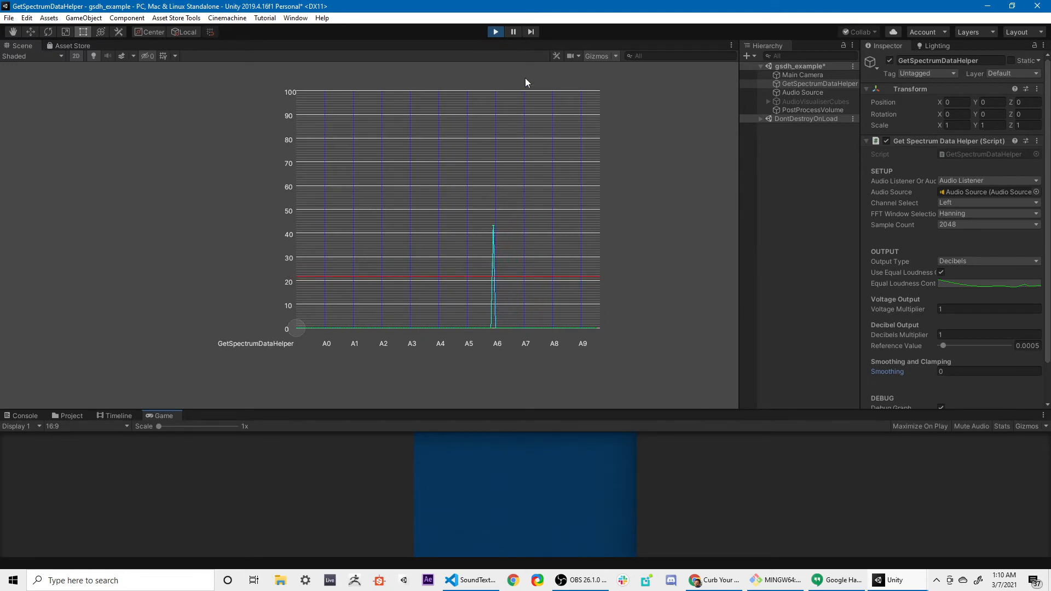
# Pause the scene, set the helper's Smoothing to 0.2, and resume playback.
pyautogui.click(514, 31)
pyautogui.click(973, 370)
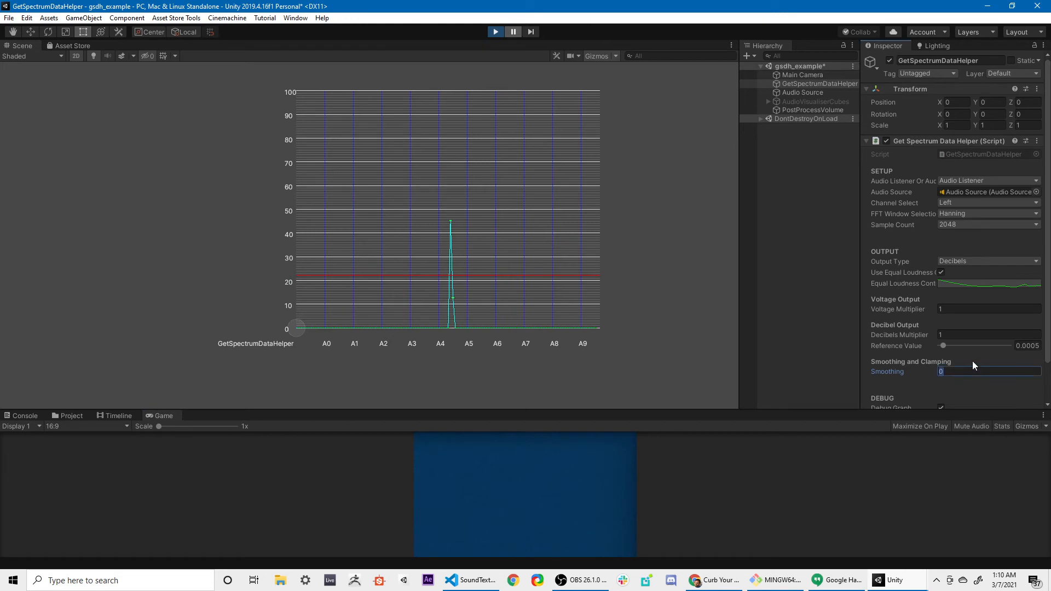
pyautogui.click(513, 34)
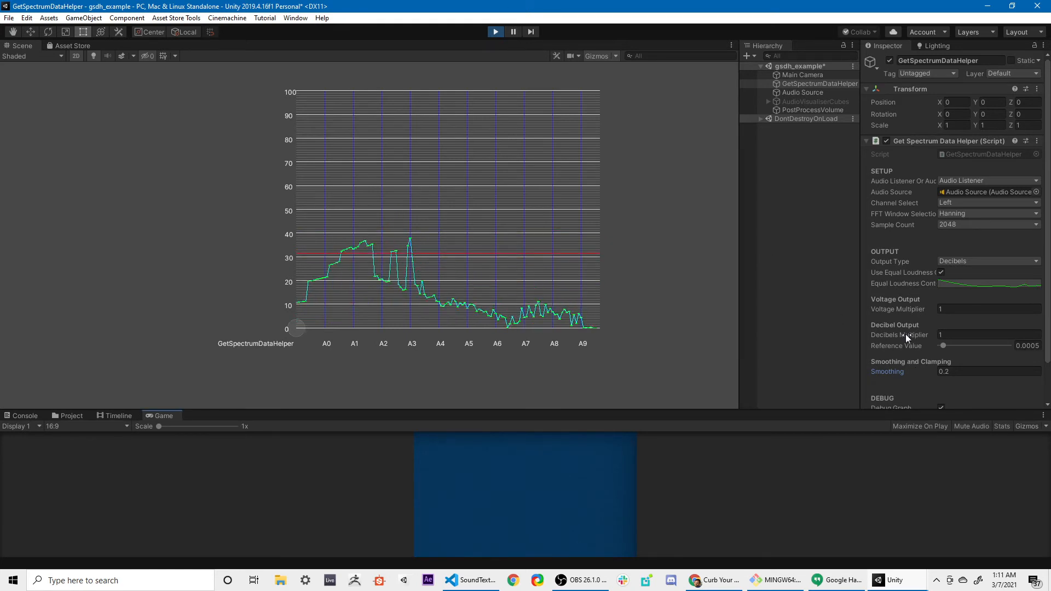
# Raise the helper's Decibels Multiplier to 2.2 while the scene plays.
pyautogui.moveTo(905, 334); pyautogui.dragTo(930, 335)
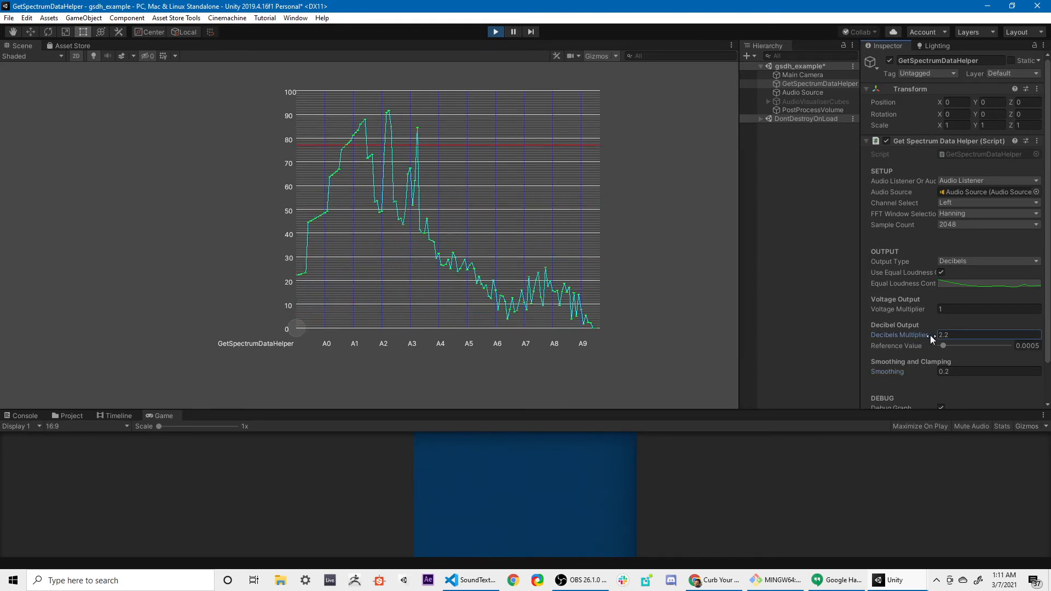
# Pause the scene, switch the helper's Output Type to Voltage, and play the scene briefly with that output.
pyautogui.click(512, 31)
pyautogui.click(963, 261)
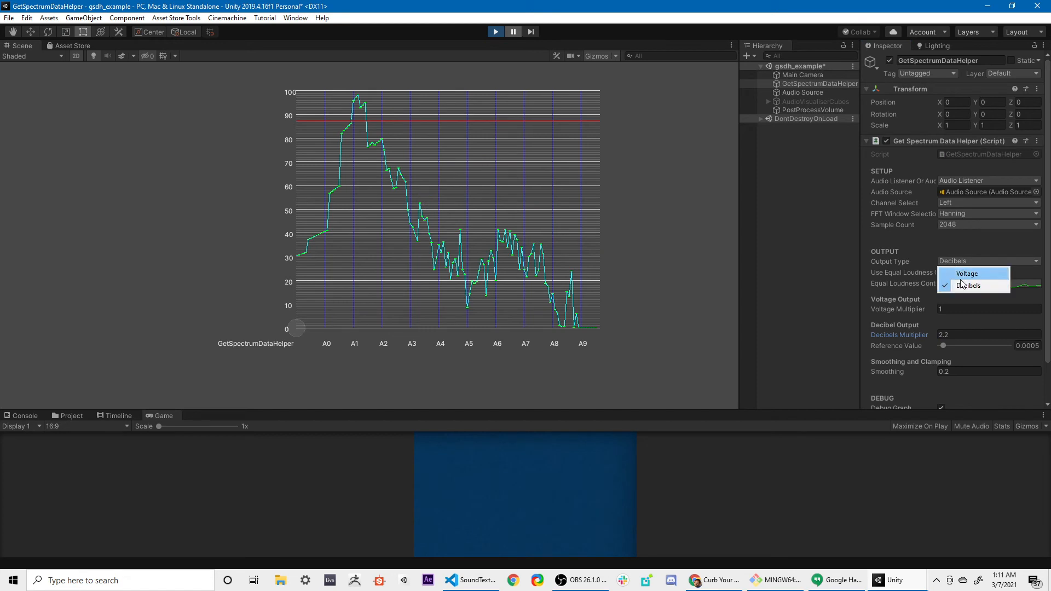
pyautogui.click(962, 271)
pyautogui.click(510, 32)
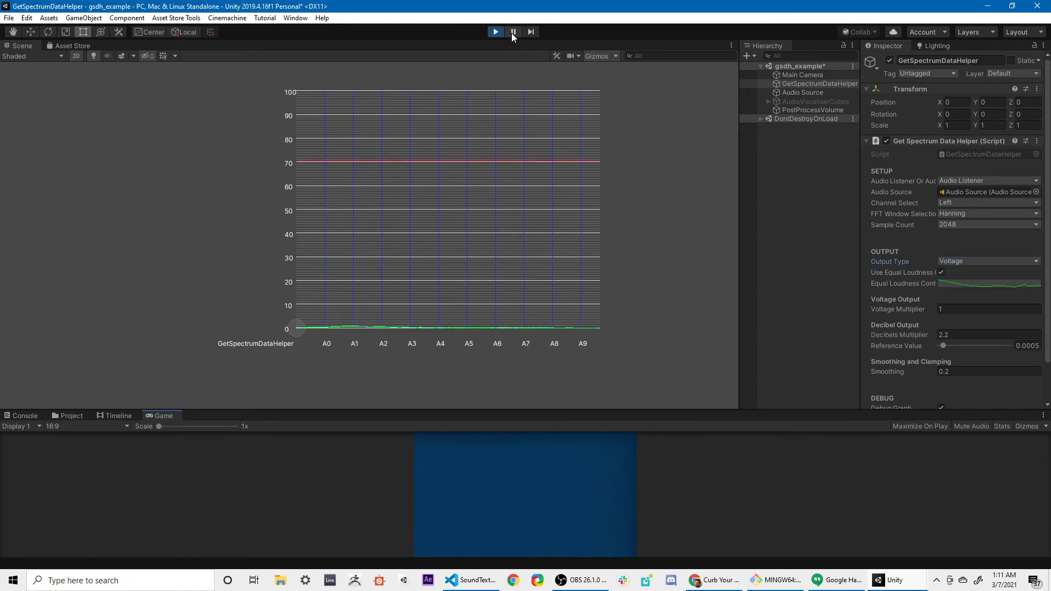
pyautogui.click(511, 32)
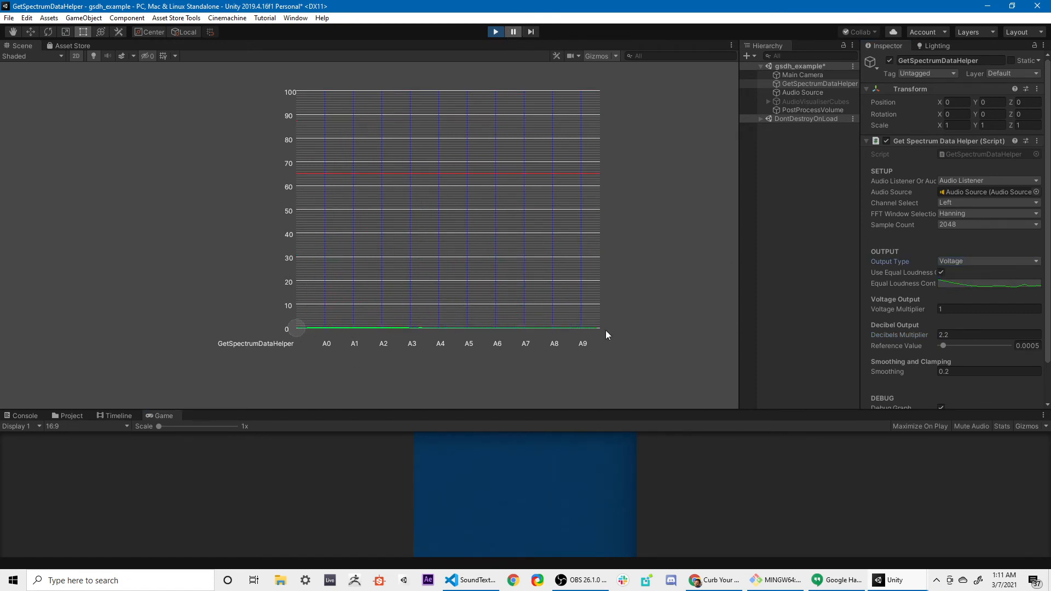
# Raise the helper's Voltage Multiplier while the scene plays and set it to 250.
pyautogui.click(955, 306)
pyautogui.click(519, 35)
pyautogui.moveTo(909, 310); pyautogui.dragTo(764, 222)
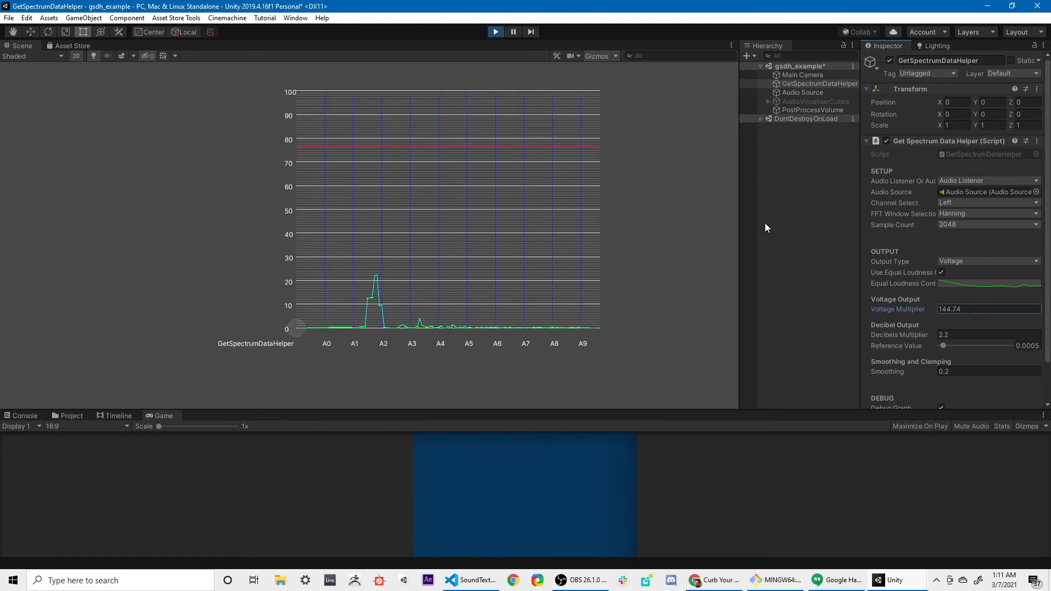
pyautogui.click(976, 310)
pyautogui.write('250')
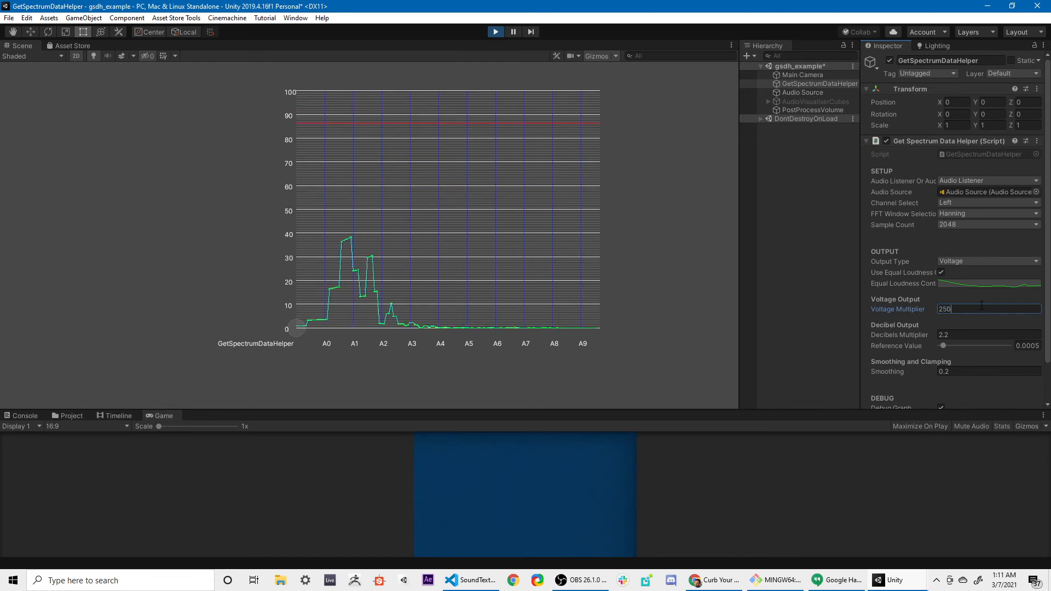
pyautogui.click(515, 37)
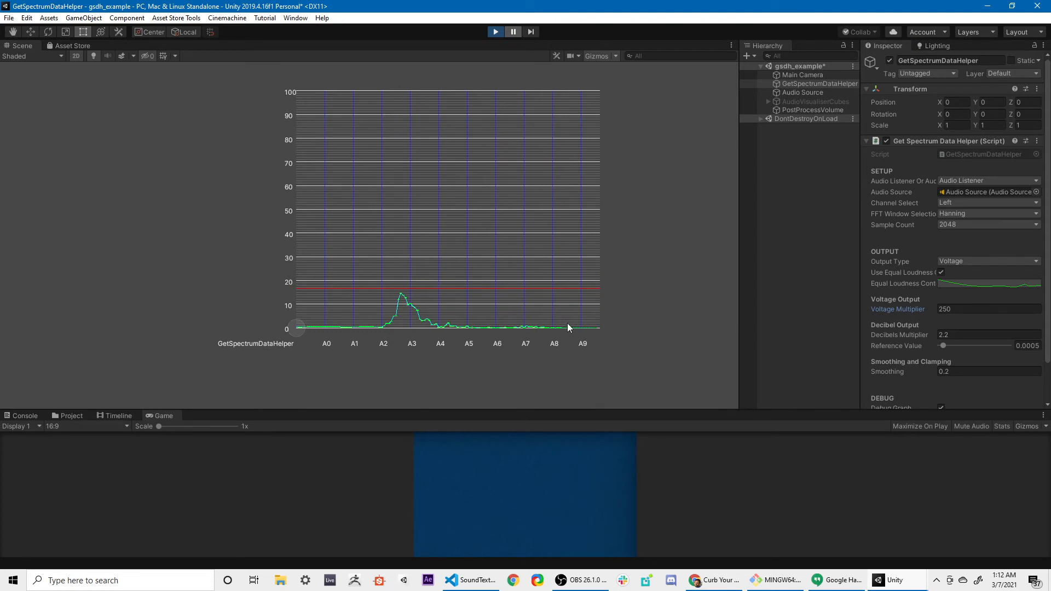
# Switch the helper's Output Type back to Decibels and resume playback.
pyautogui.click(514, 33)
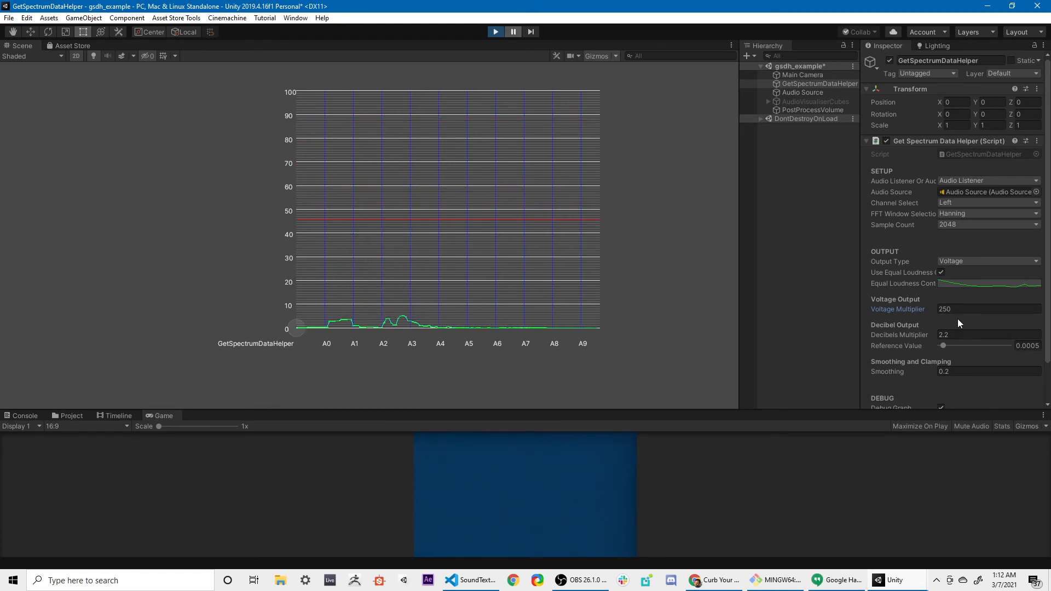
pyautogui.click(950, 260)
pyautogui.click(969, 286)
pyautogui.click(513, 31)
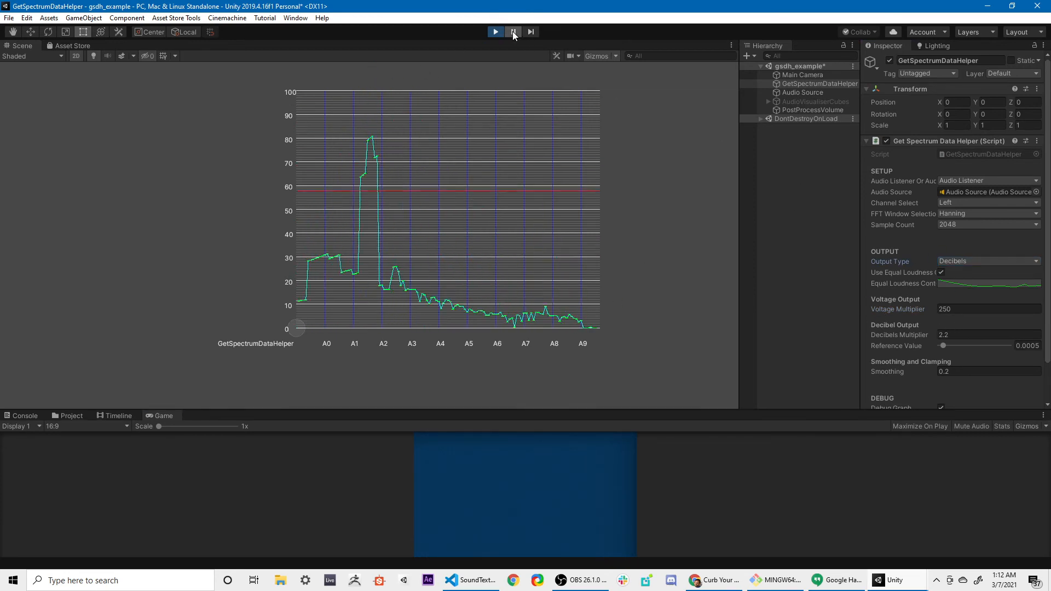
# Set the helper's Decibels Multiplier to 1 and stop playing the scene.
pyautogui.click(959, 335)
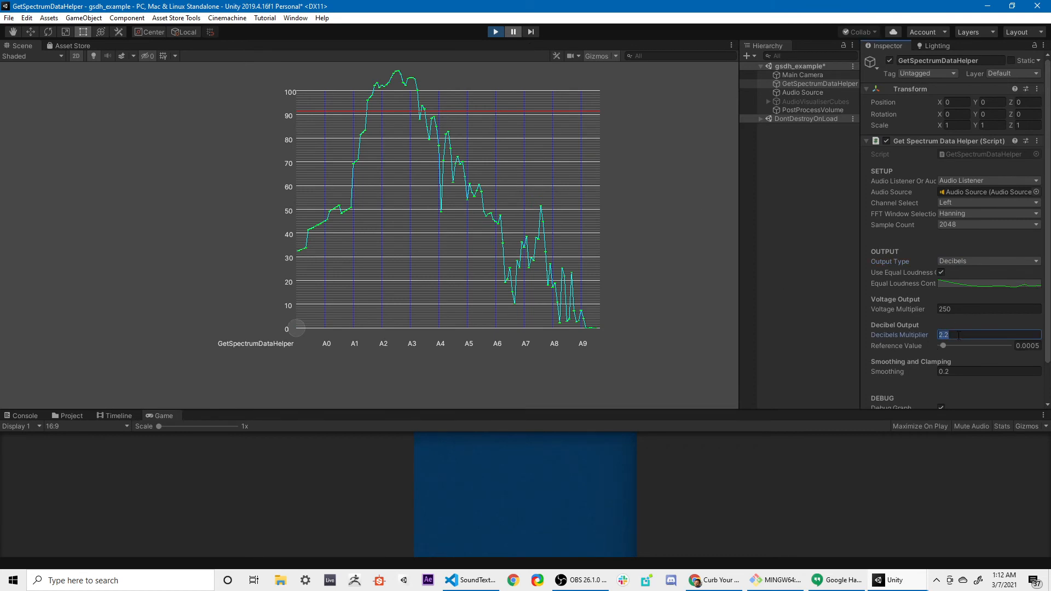
pyautogui.press('Return')
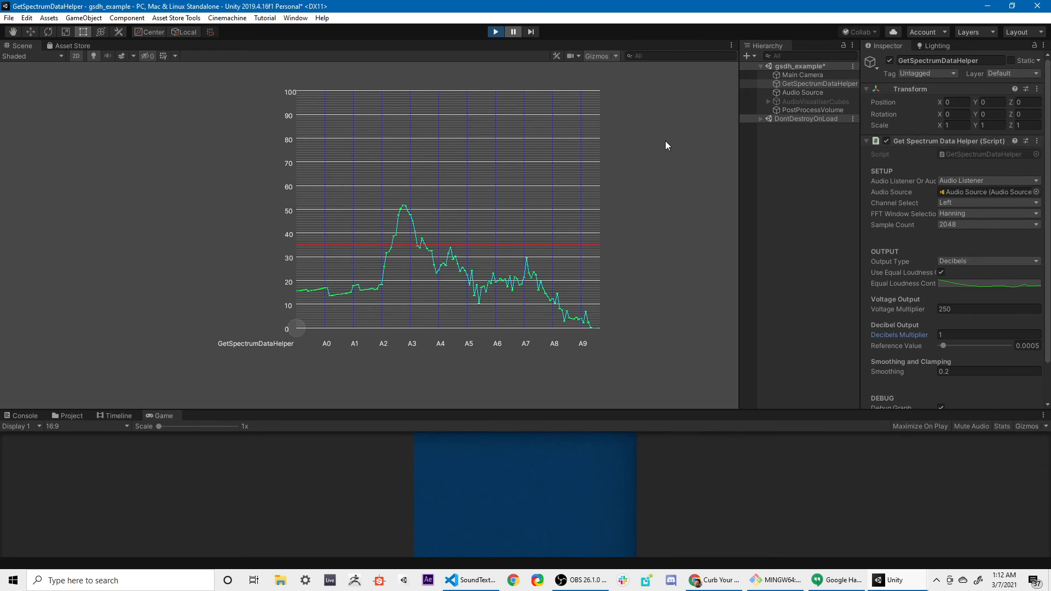
pyautogui.click(493, 32)
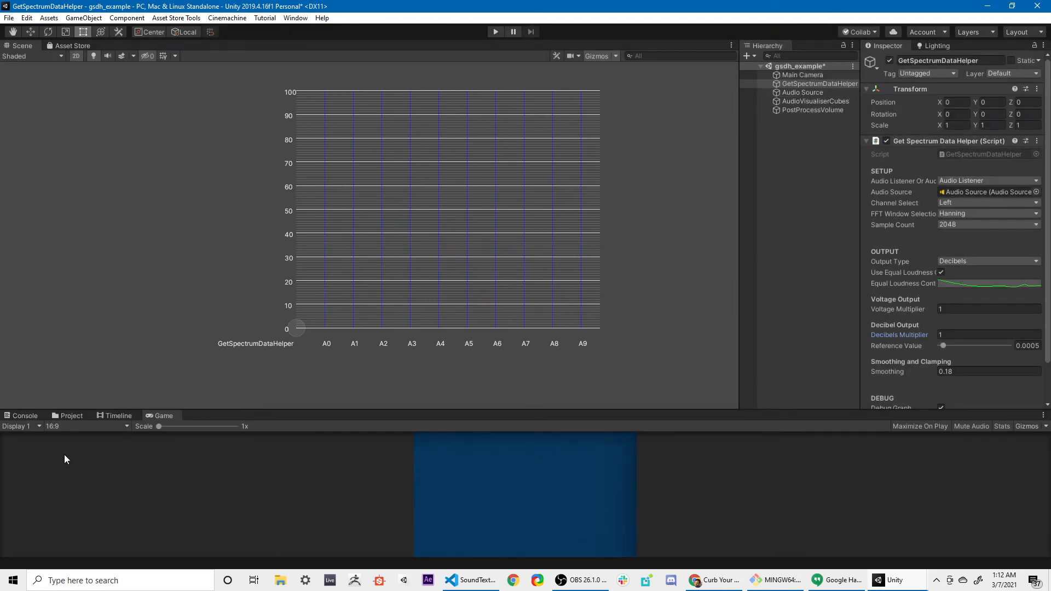
# Open the gsdh_cylindersExample scene from the GetSpectrumDataHelper Scenes folder without saving the changes to gsdh_example.
pyautogui.click(60, 416)
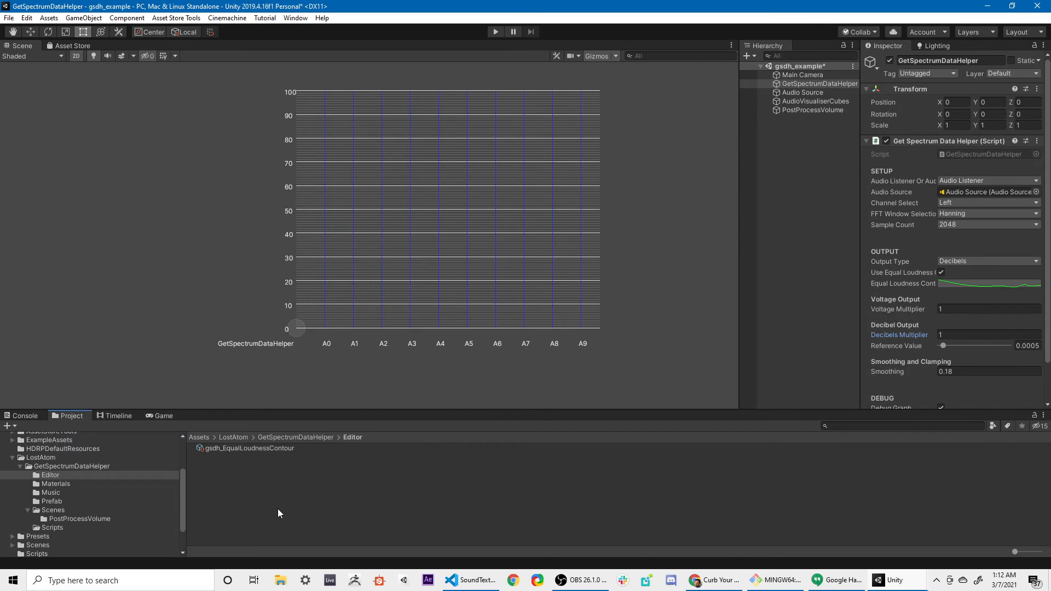
pyautogui.click(76, 510)
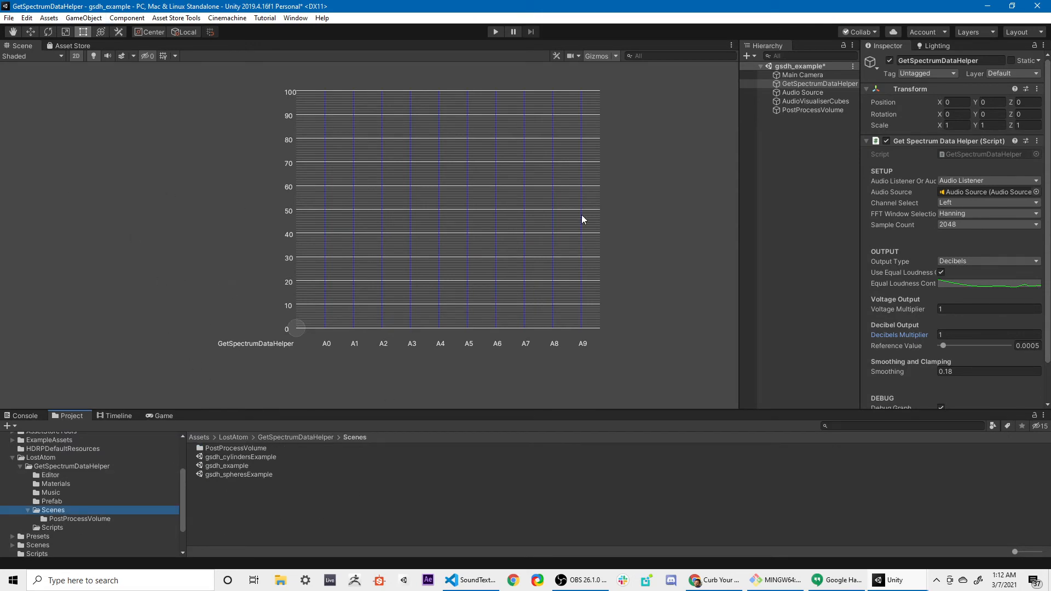
pyautogui.click(242, 456)
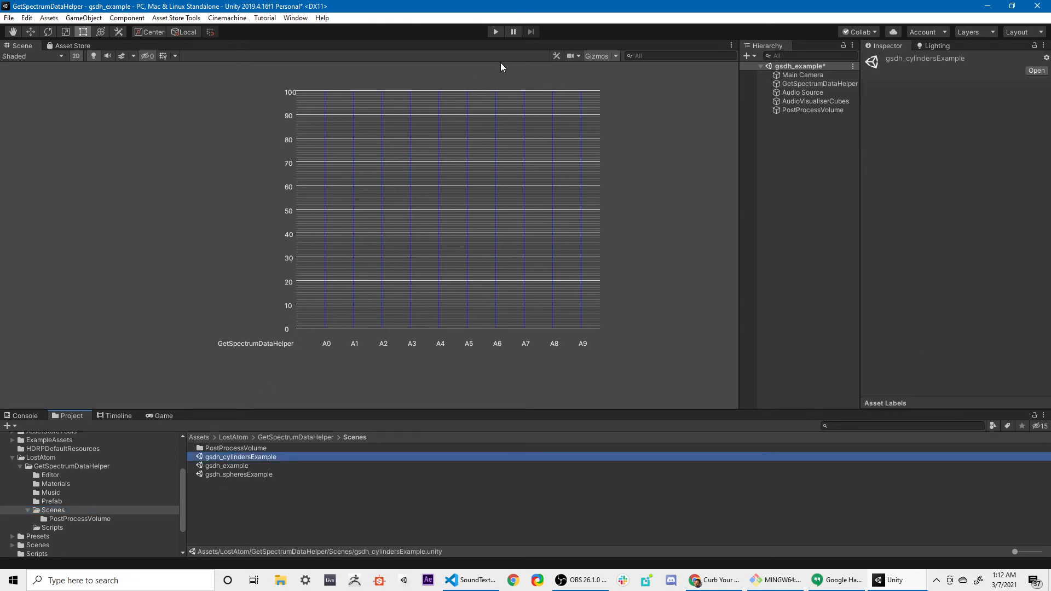
pyautogui.doubleClick(251, 458)
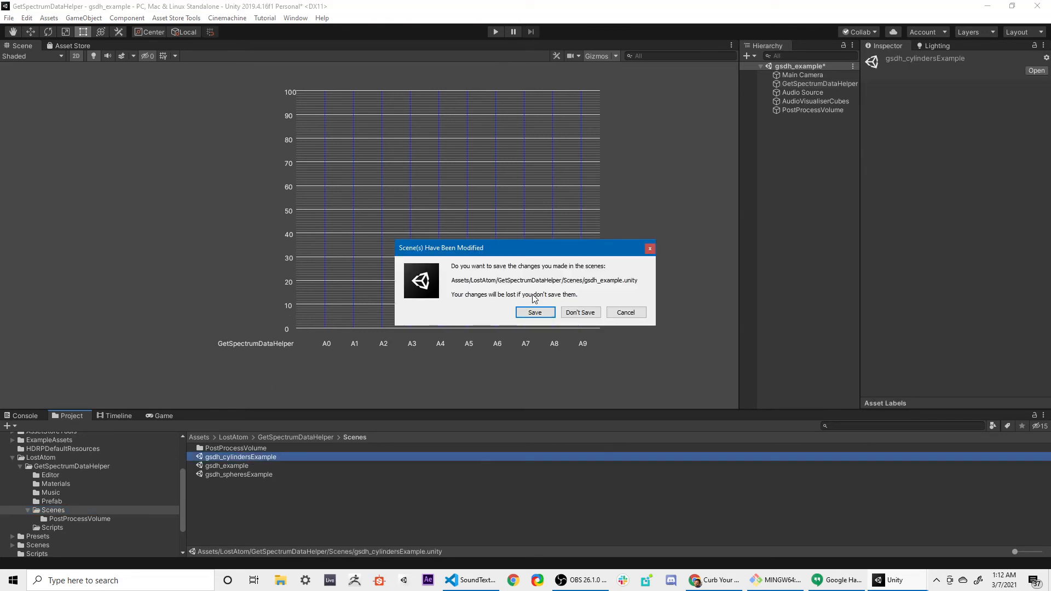
pyautogui.click(570, 312)
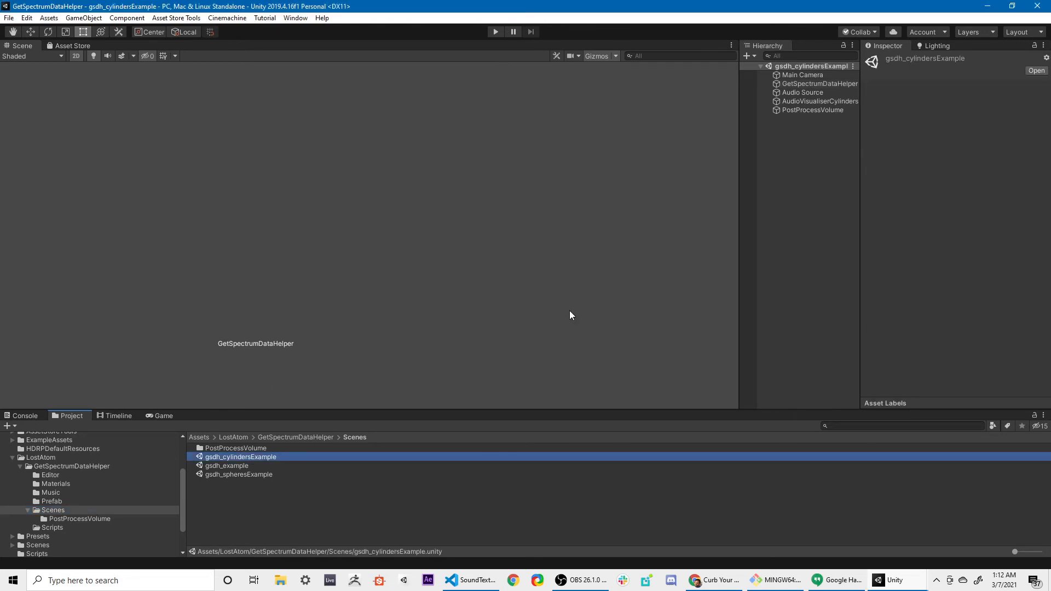
# Play the cylinders scene with the Game view docked beside the Scene and Asset Store views, and pause it.
pyautogui.click(829, 93)
pyautogui.click(825, 84)
pyautogui.click(494, 31)
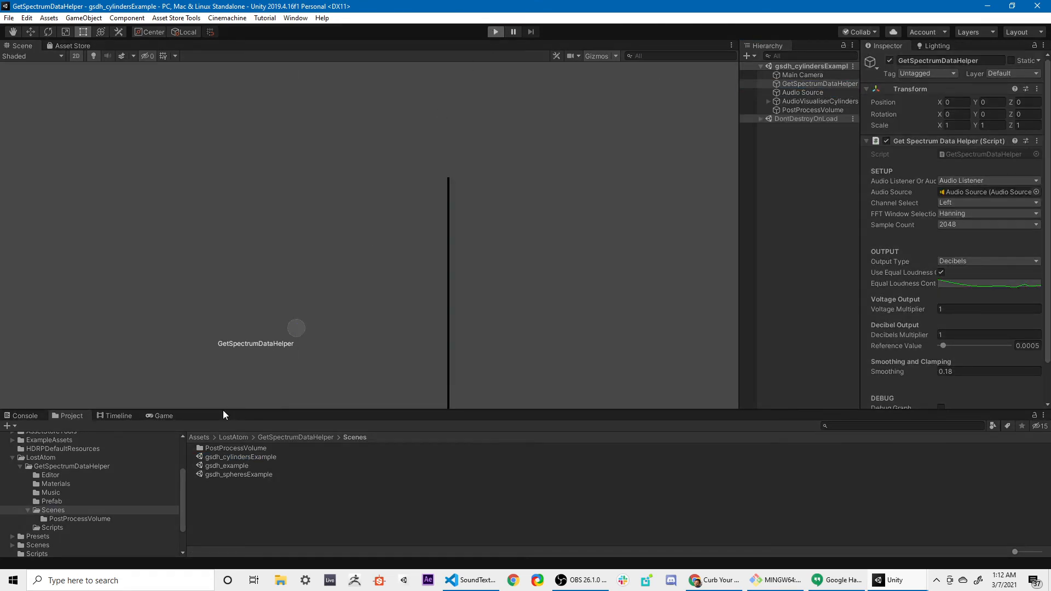
pyautogui.click(506, 34)
pyautogui.moveTo(165, 415); pyautogui.dragTo(114, 48)
pyautogui.click(513, 31)
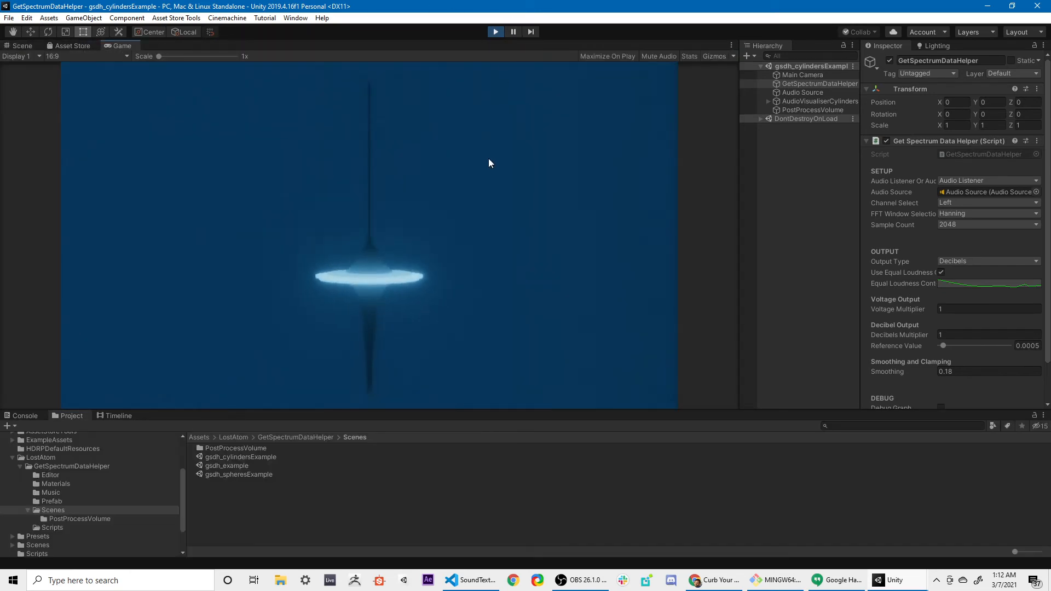
pyautogui.click(513, 31)
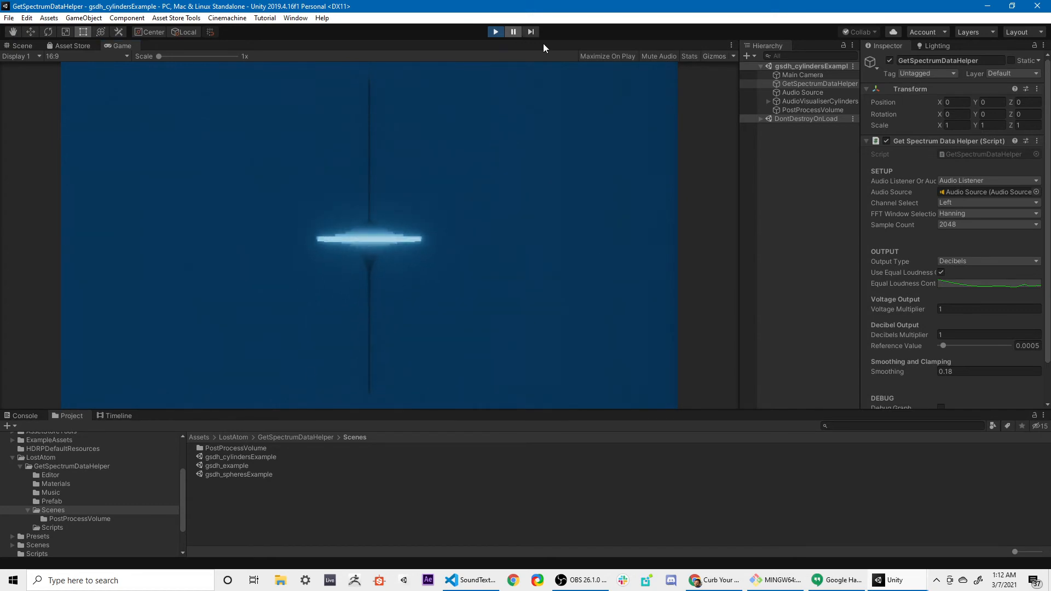
# Assign the bbc_more-phone_07070097 clip to the Audio Source and resume playback.
pyautogui.click(842, 93)
pyautogui.click(1042, 154)
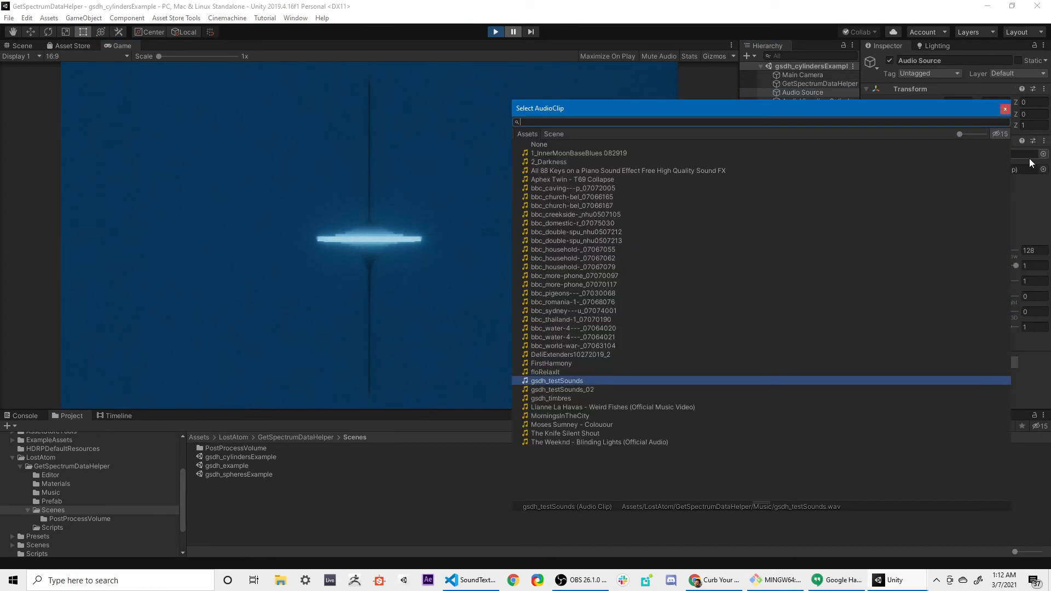
pyautogui.click(598, 276)
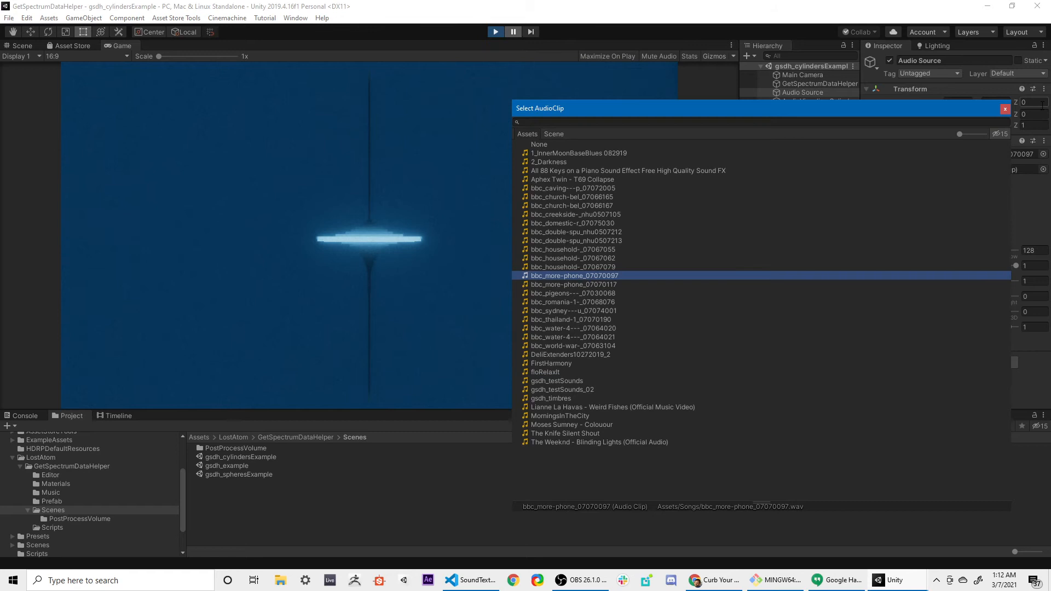
pyautogui.click(1004, 109)
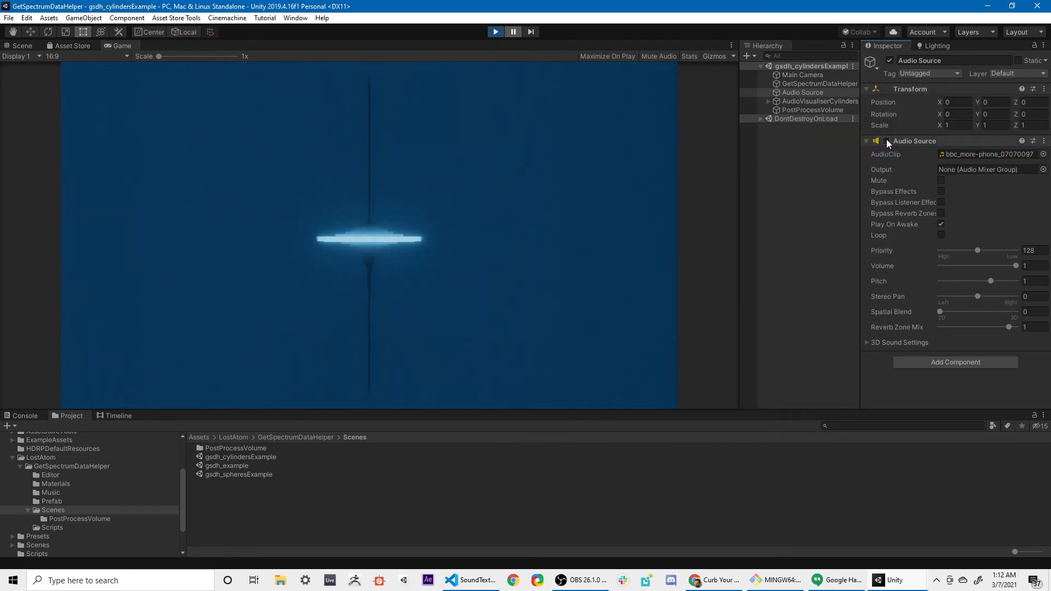
pyautogui.click(513, 31)
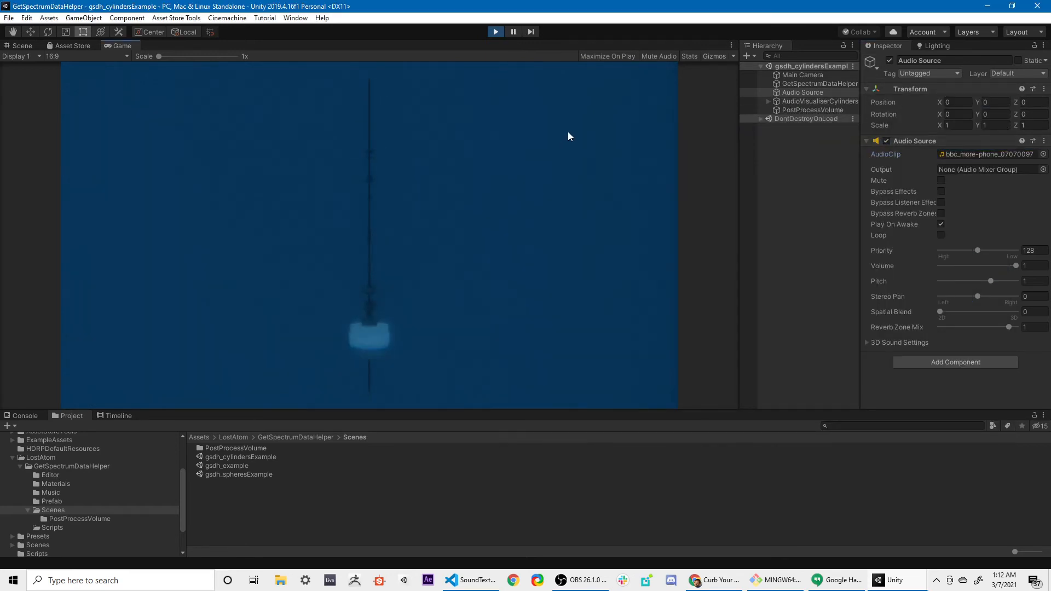
# Pause the scene, change the Audio Source's clip to bbc_more-phone_07070117, and resume playback.
pyautogui.click(513, 33)
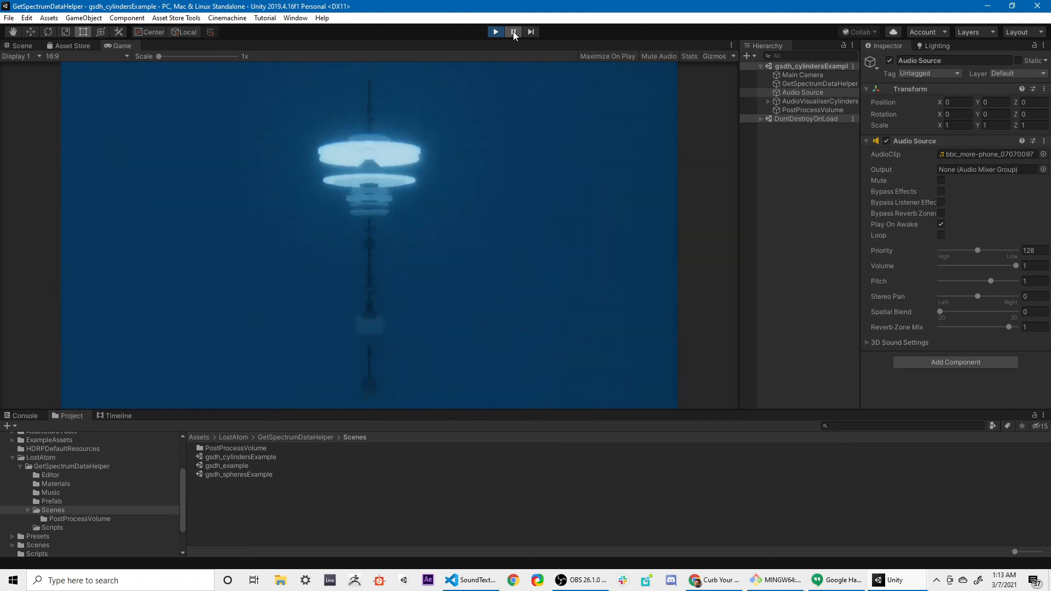
pyautogui.click(1044, 155)
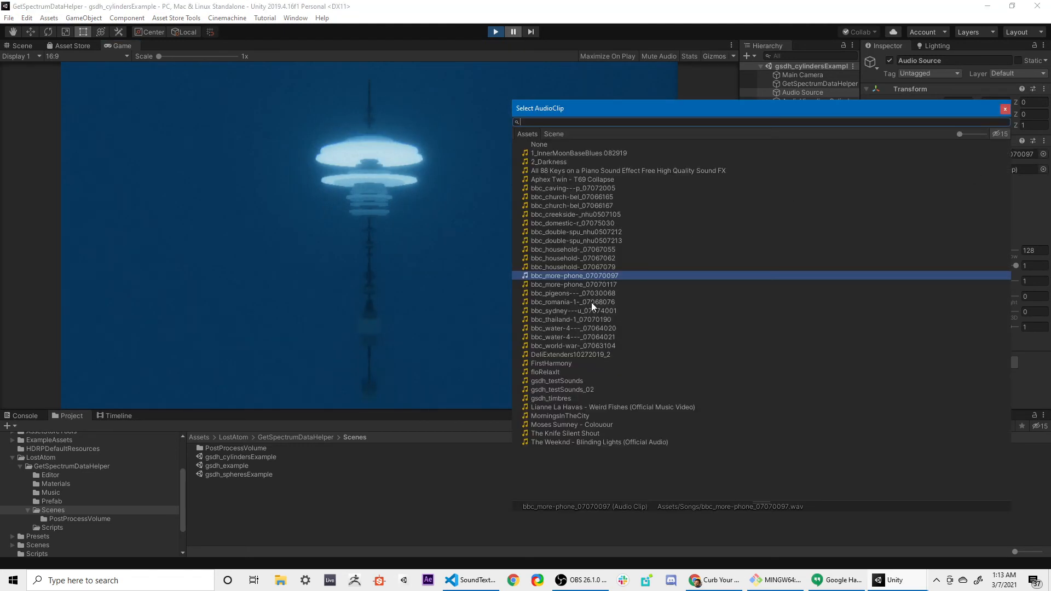
pyautogui.click(600, 285)
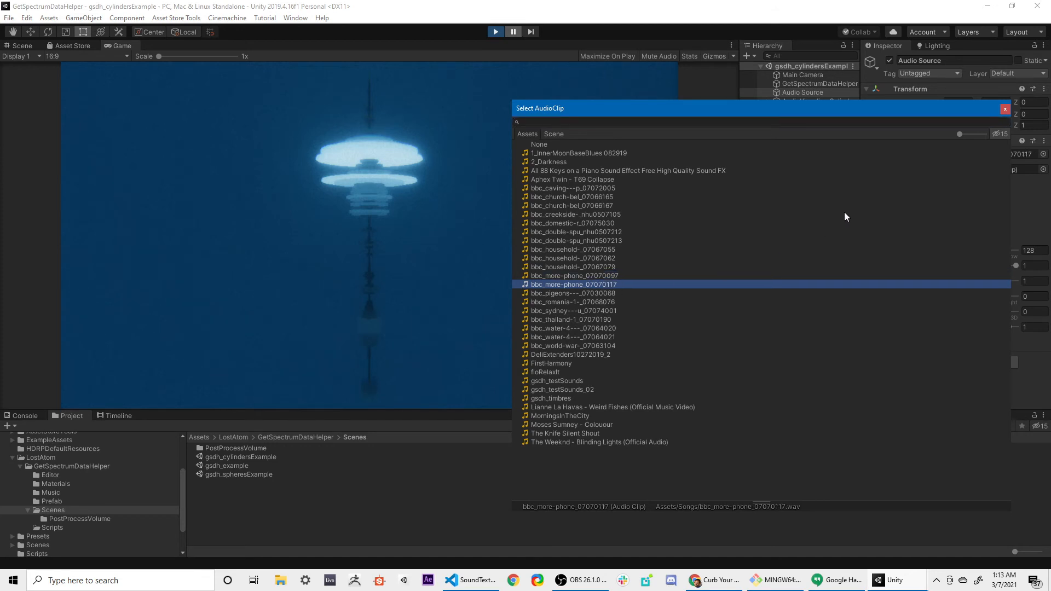
pyautogui.click(1004, 111)
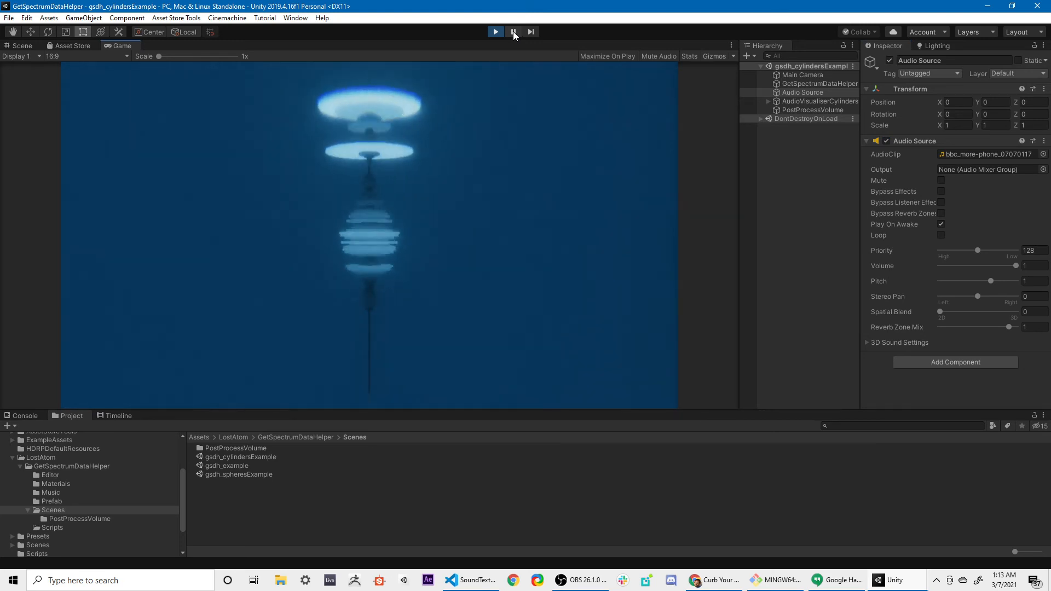
# Browse the available audio clips without choosing one and stop playing the cylinders scene.
pyautogui.click(1044, 154)
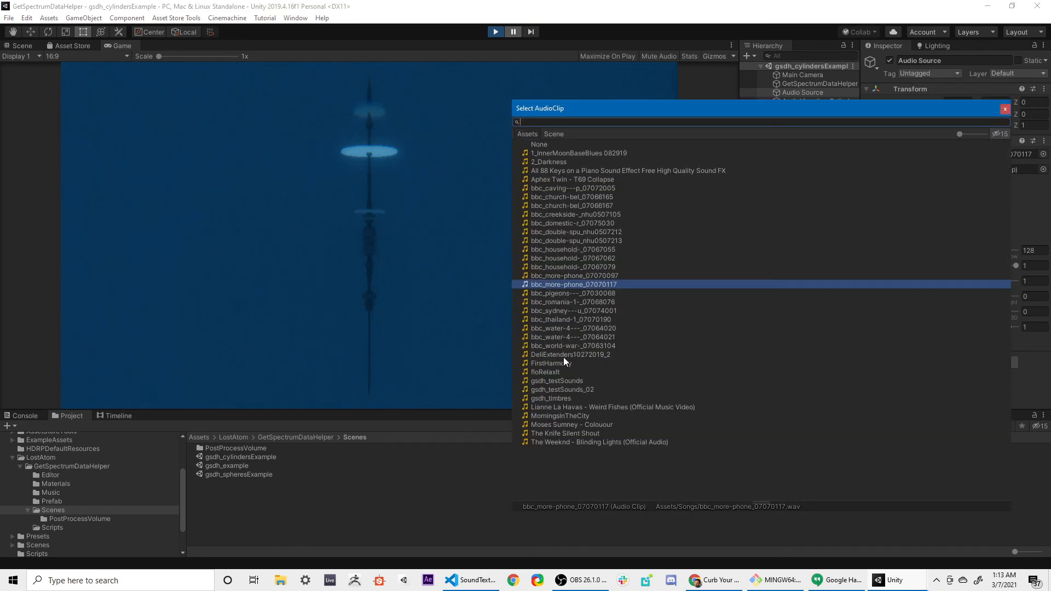
pyautogui.click(1005, 109)
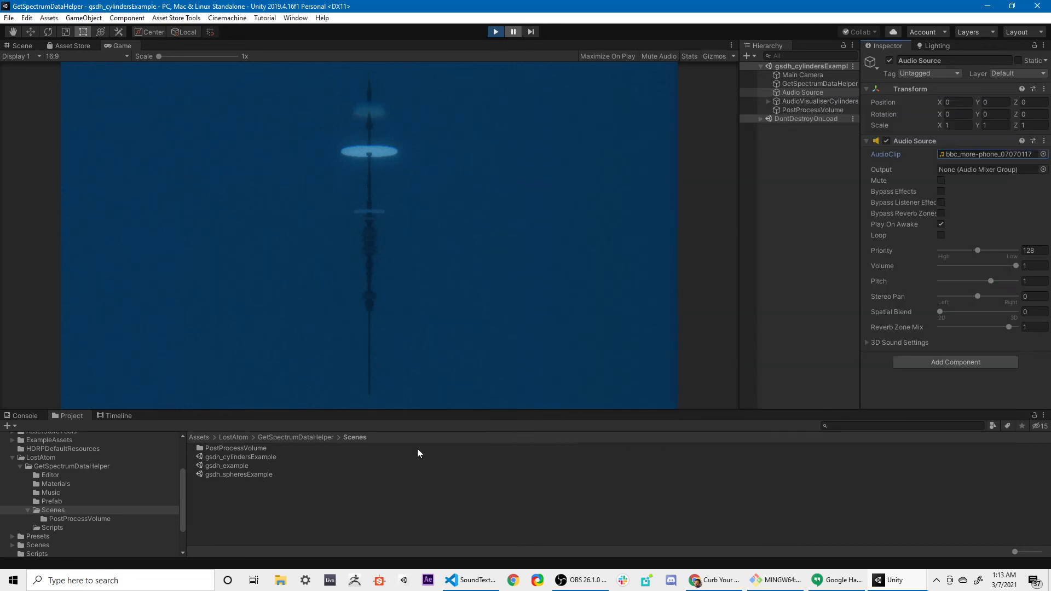
pyautogui.click(496, 31)
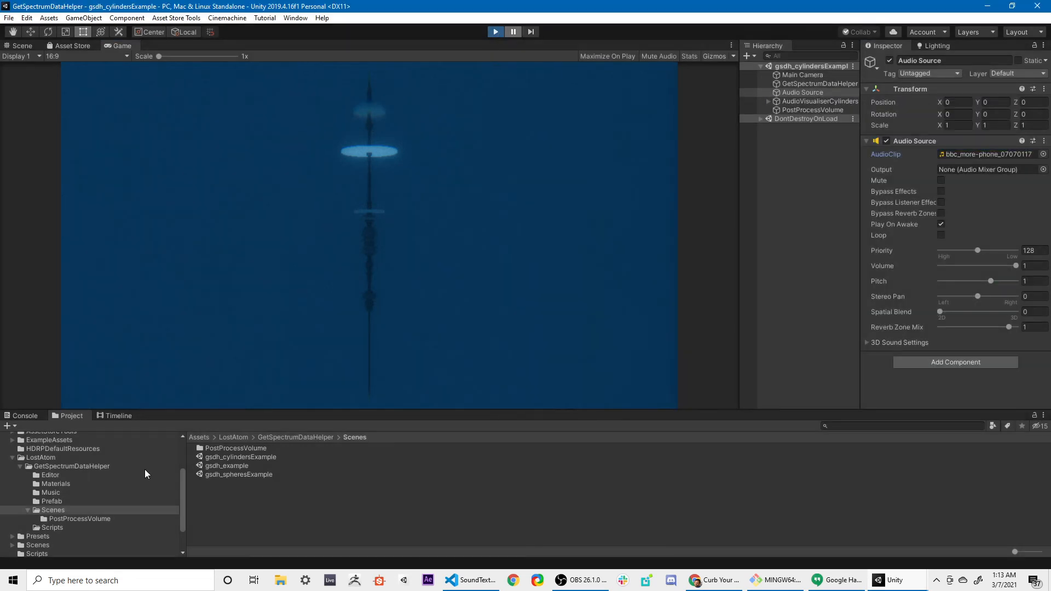
# Open the gsdh_spheresExample scene from the GetSpectrumDataHelper Scenes folder.
pyautogui.click(62, 510)
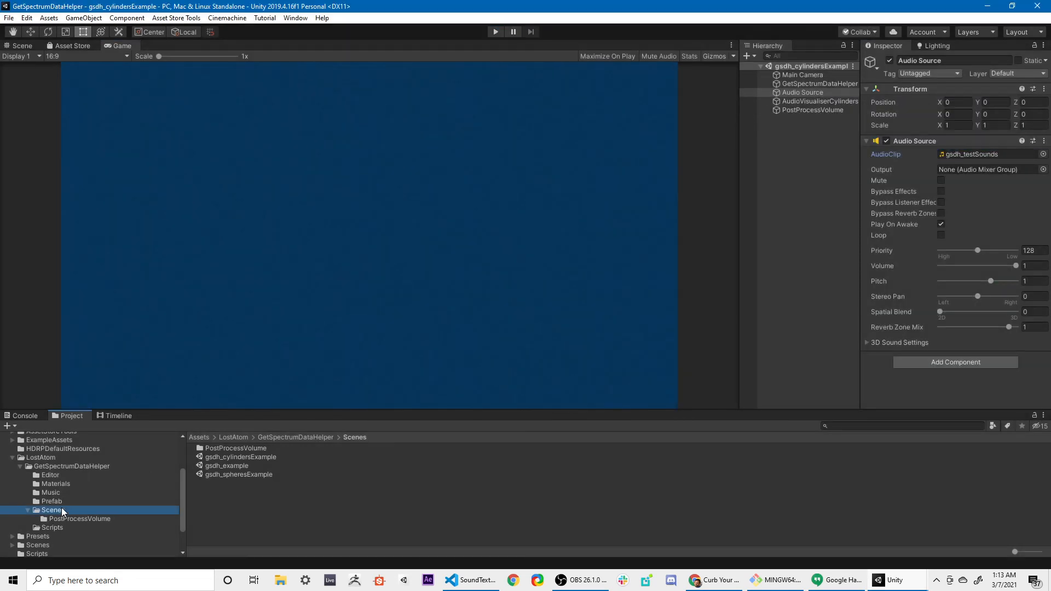
pyautogui.click(243, 475)
pyautogui.doubleClick(236, 475)
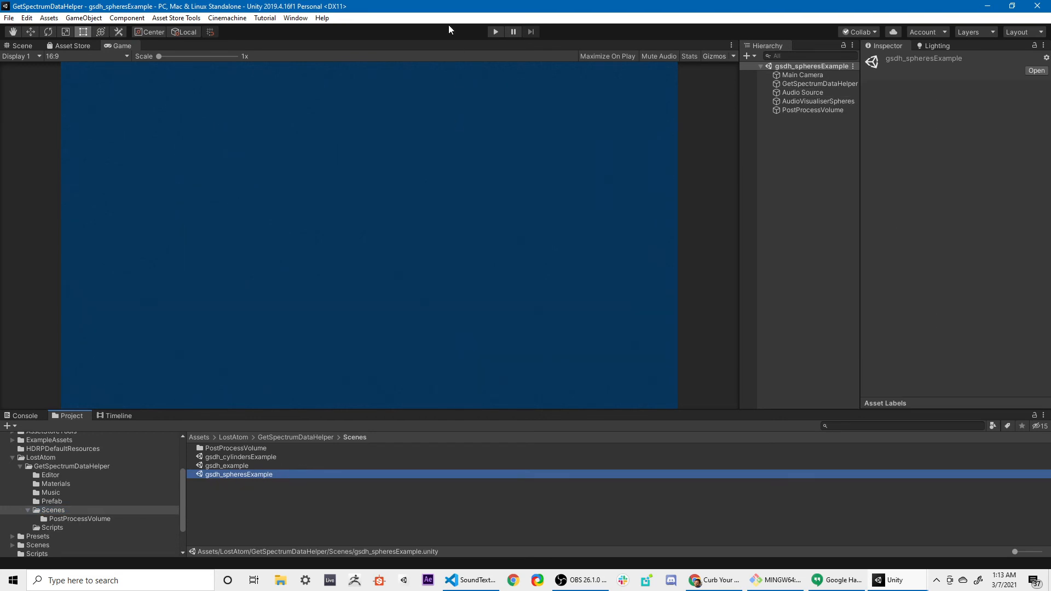
# Show the Scene view, inspect AudioVisualiserSpheres' Prefab Audio Visualizer settings, and start playing the spheres scene.
pyautogui.click(22, 45)
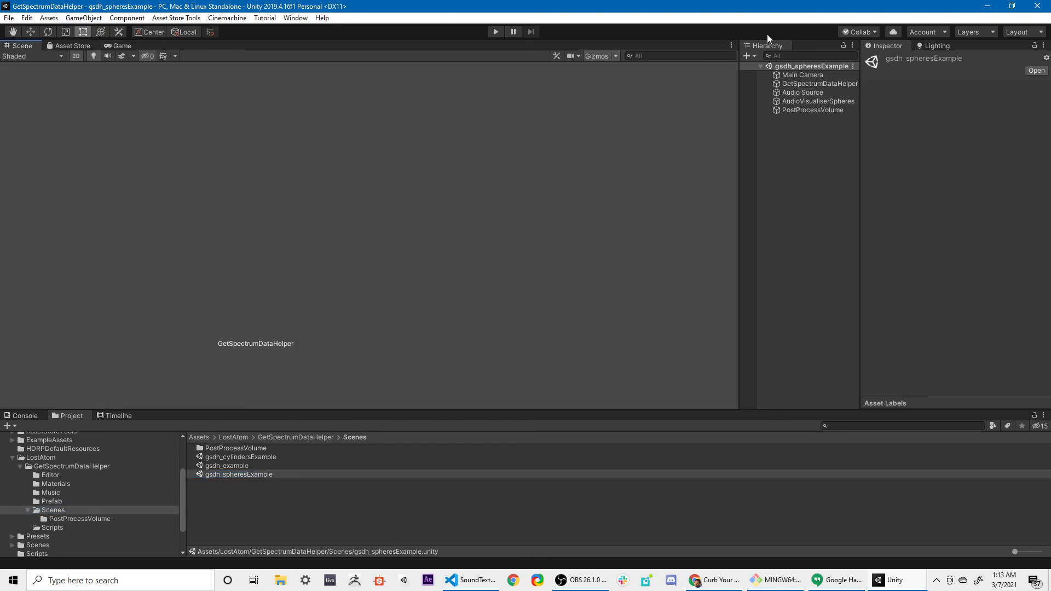
pyautogui.click(831, 101)
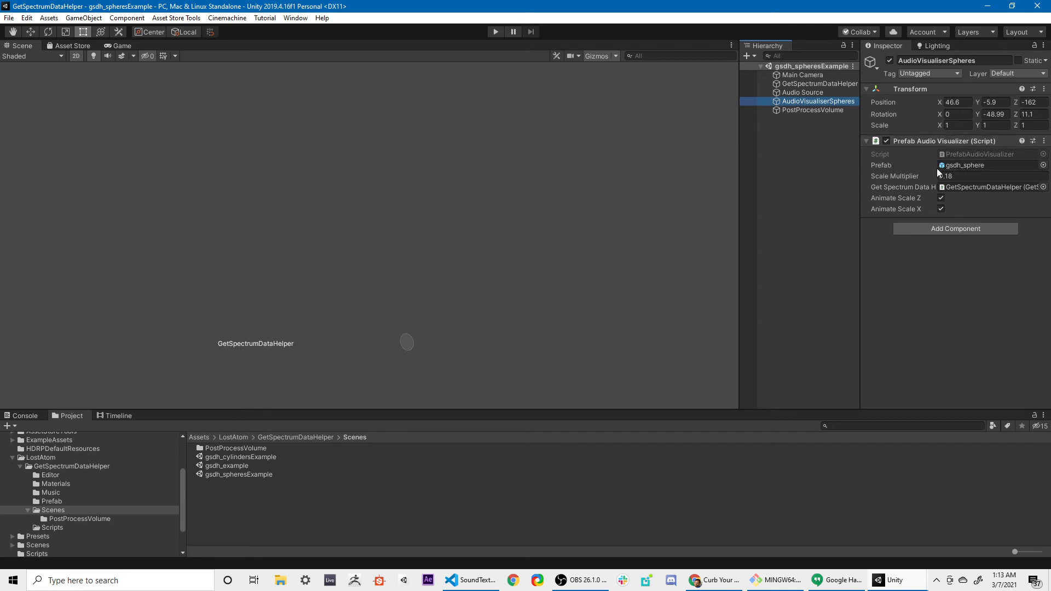
pyautogui.click(495, 32)
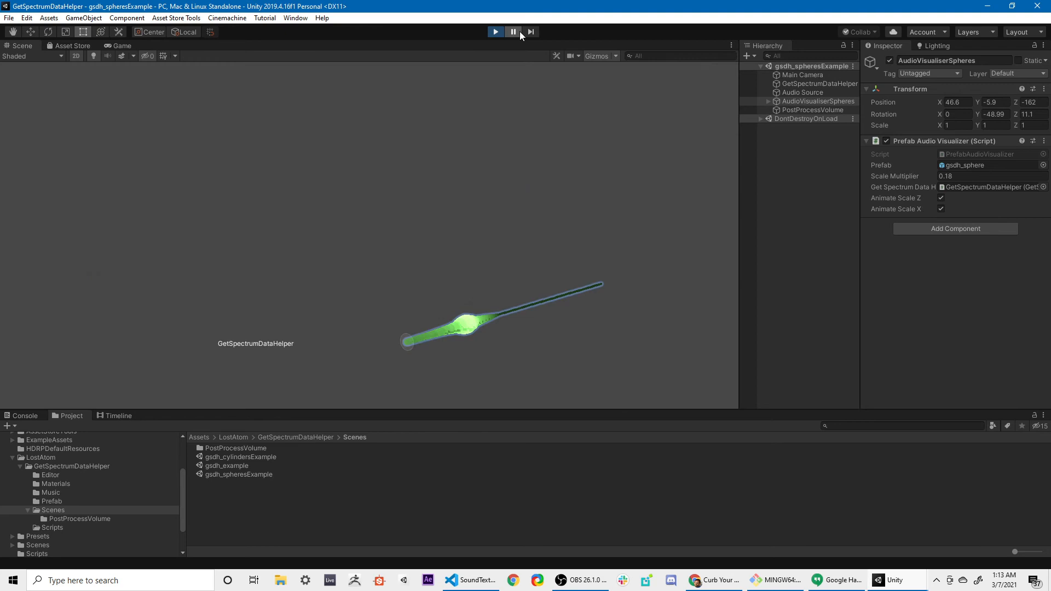
# Change the Audio Source's AudioClip to MorningsInTheCity while the spheres scene is paused.
pyautogui.click(804, 93)
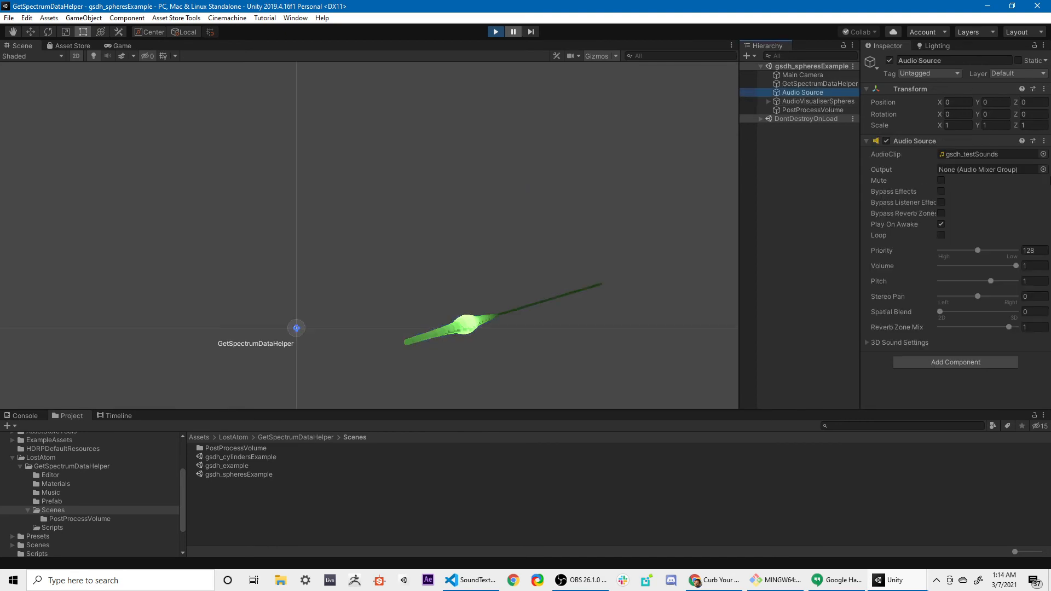
pyautogui.click(1043, 154)
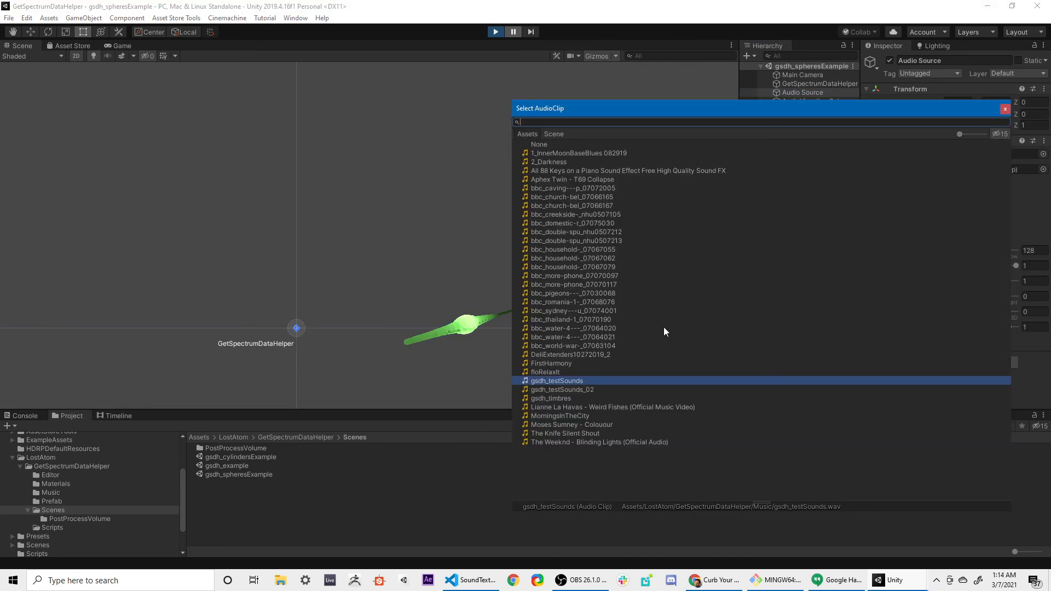
pyautogui.click(572, 416)
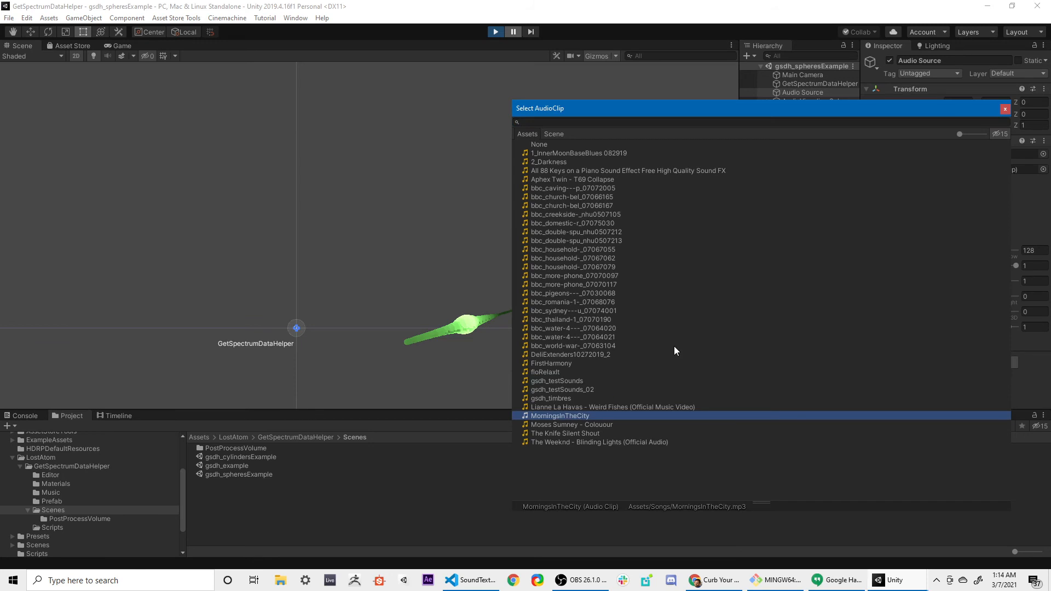
pyautogui.click(1005, 109)
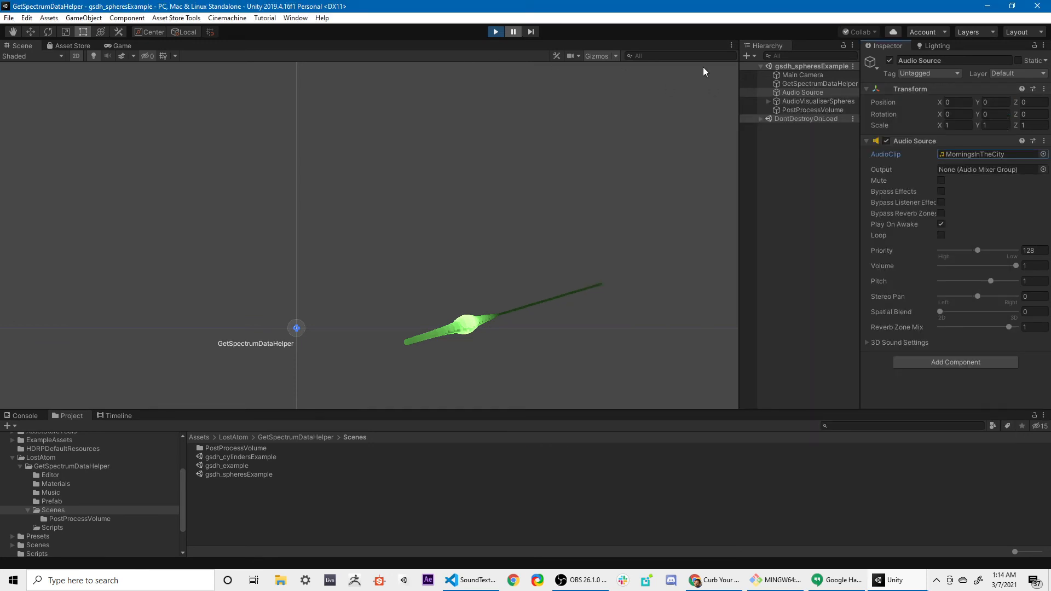
# Watch the spheres scene play in the Game view, select AudioVisualiserSpheres, and pause playback.
pyautogui.click(816, 102)
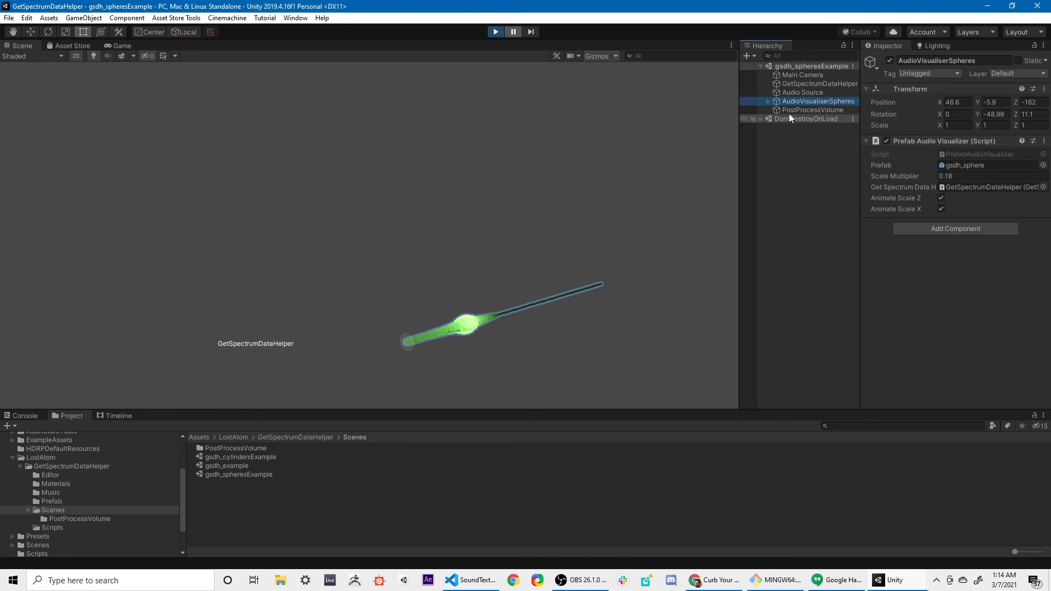
pyautogui.click(804, 92)
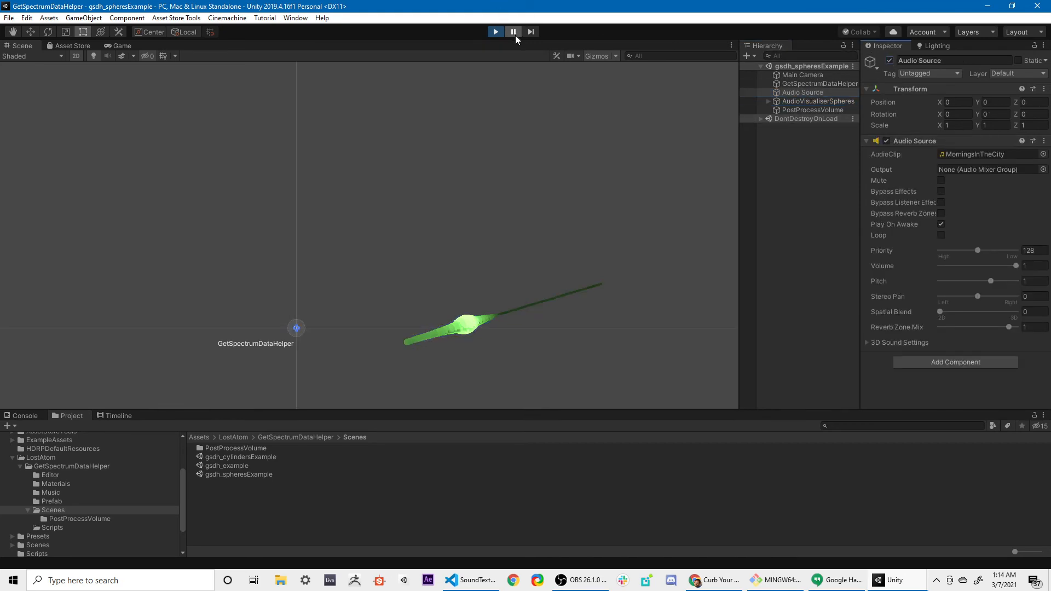
pyautogui.click(120, 47)
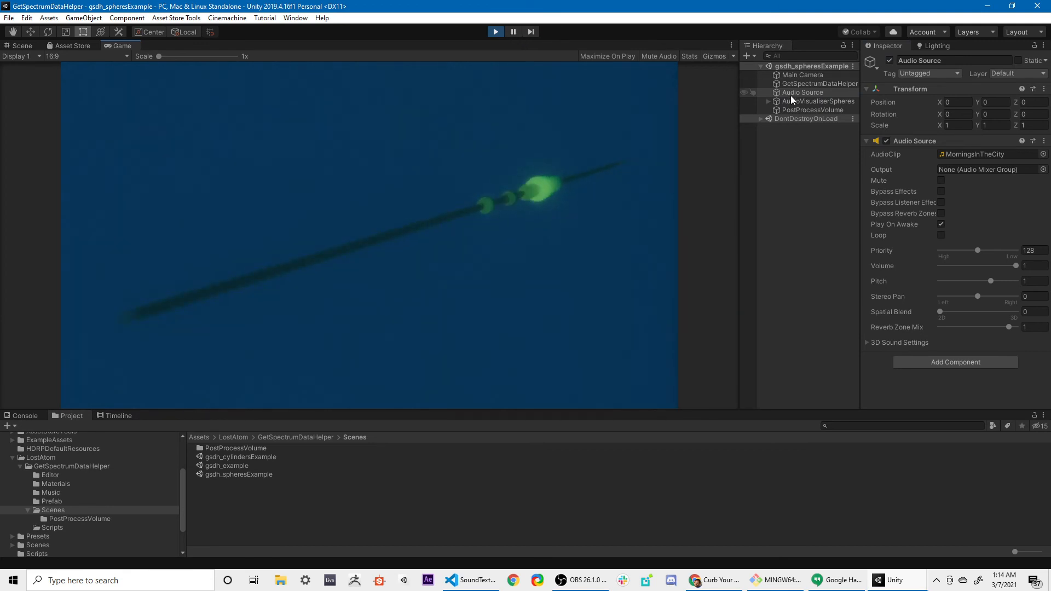
pyautogui.click(808, 102)
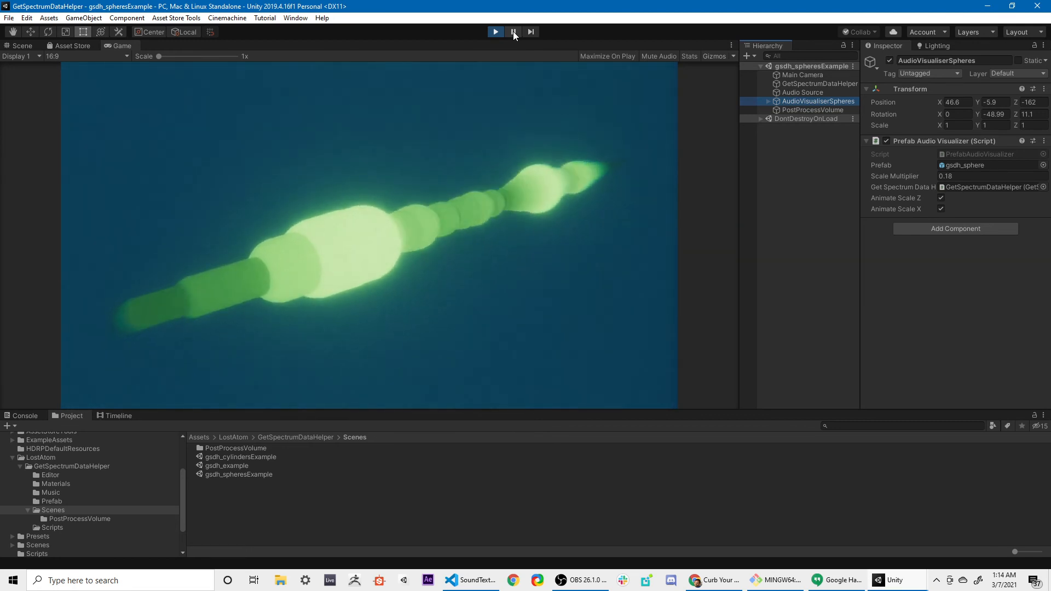
pyautogui.click(513, 31)
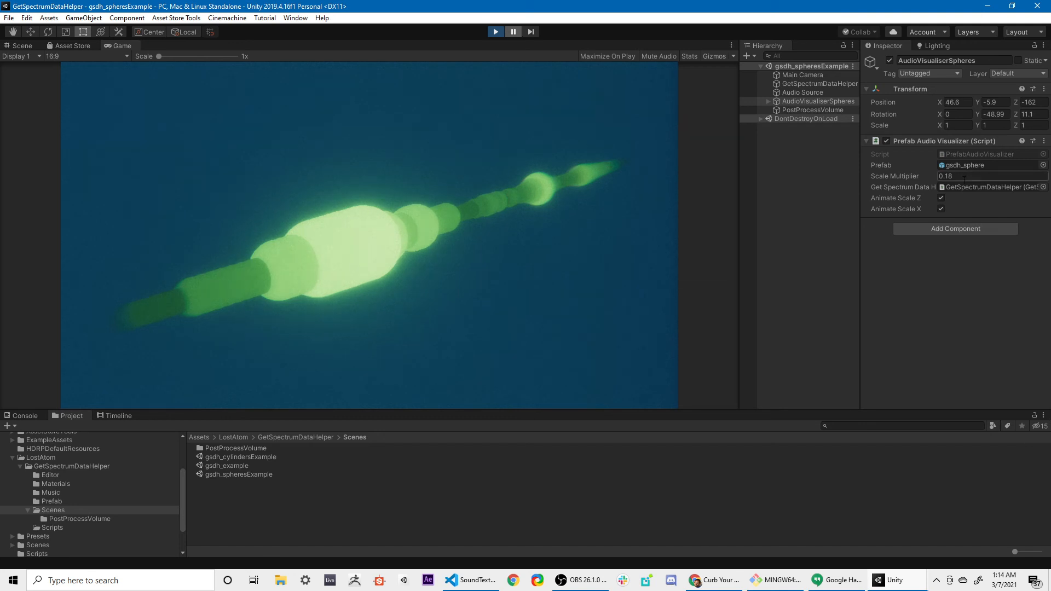
# Compare the playing spheres with Animate Scale Z and X both off, only Z on, only X on, and both on again.
pyautogui.click(941, 198)
pyautogui.click(941, 209)
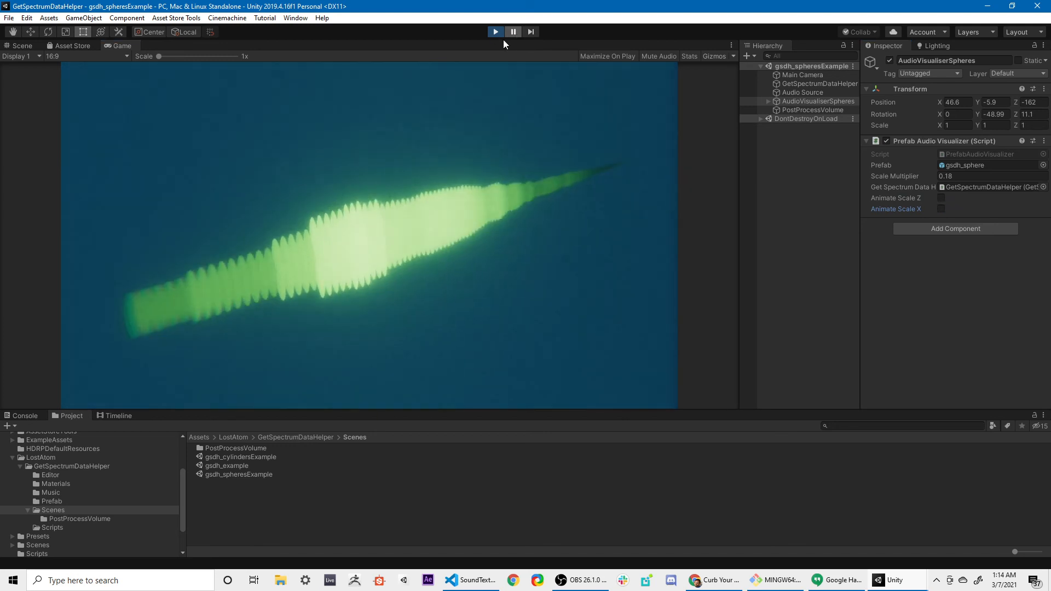
pyautogui.click(941, 198)
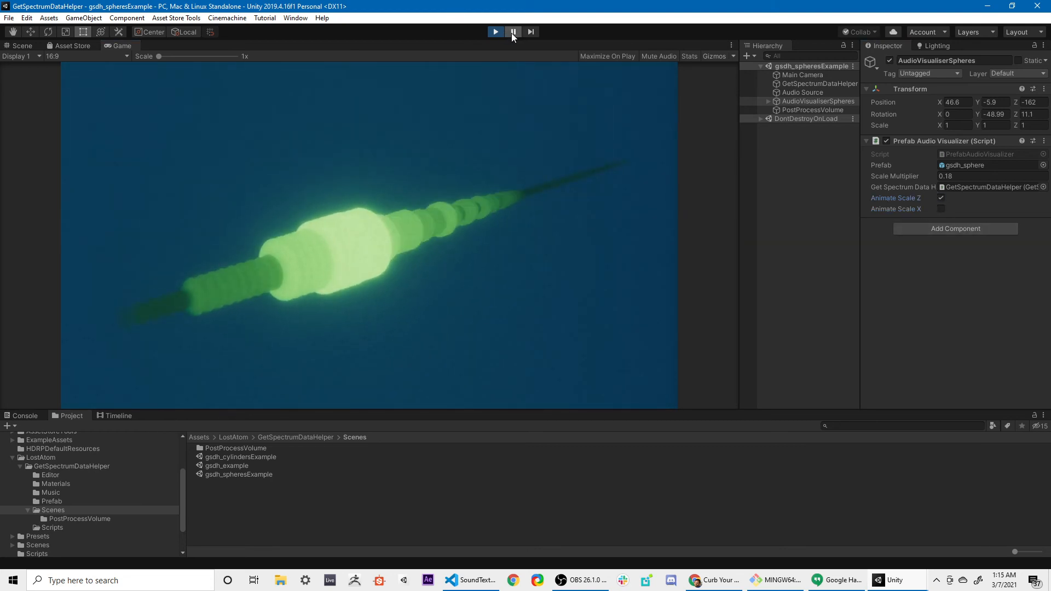
pyautogui.click(941, 198)
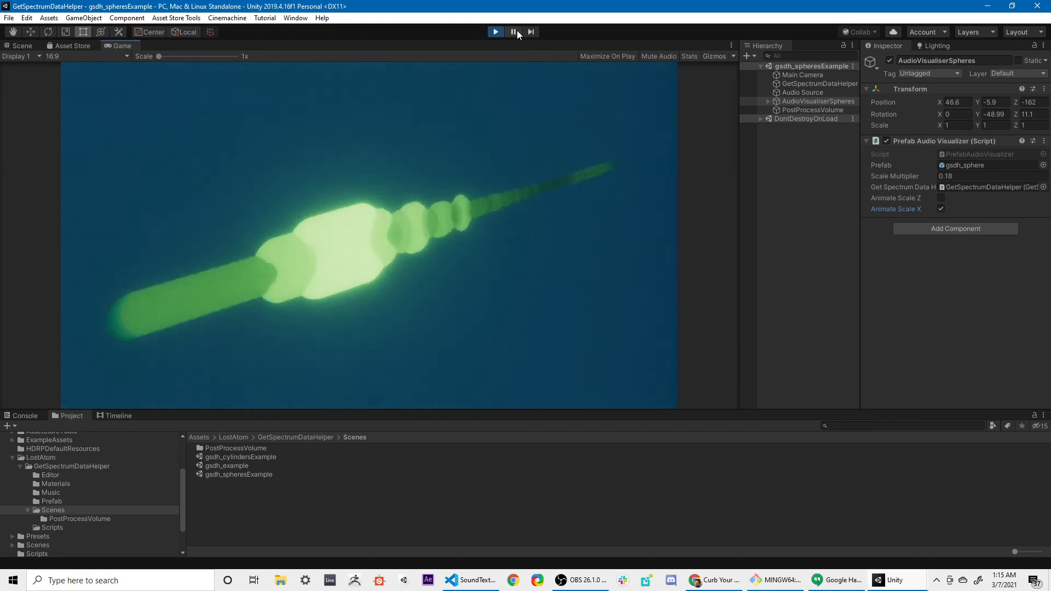
pyautogui.click(943, 197)
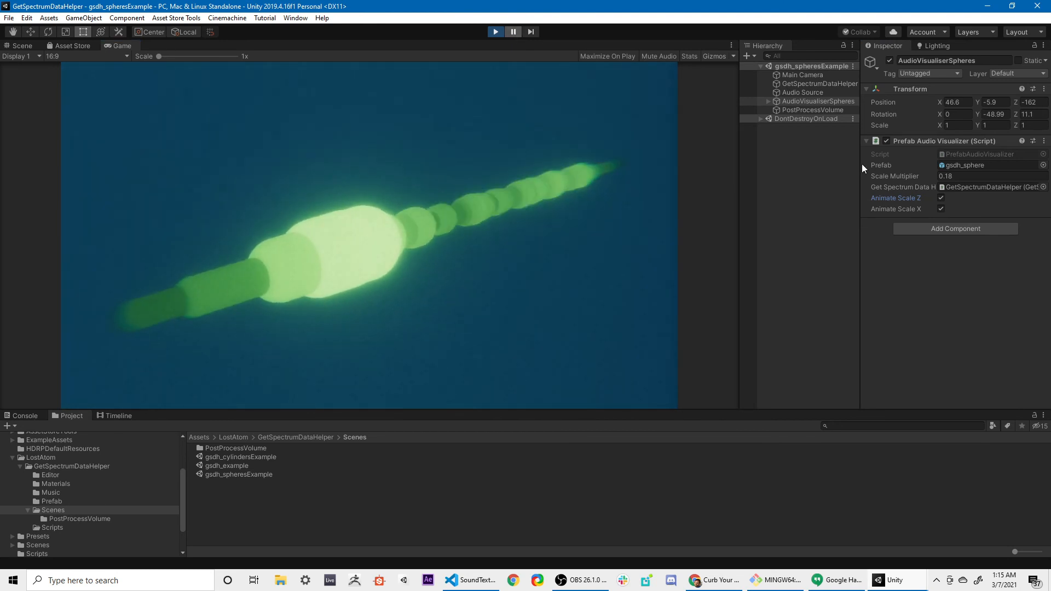
# Try a Scale Multiplier of 0.87 on AudioVisualiserSpheres during playback and restore it to 0.18.
pyautogui.moveTo(897, 174); pyautogui.dragTo(905, 175)
pyautogui.click(514, 33)
pyautogui.click(956, 174)
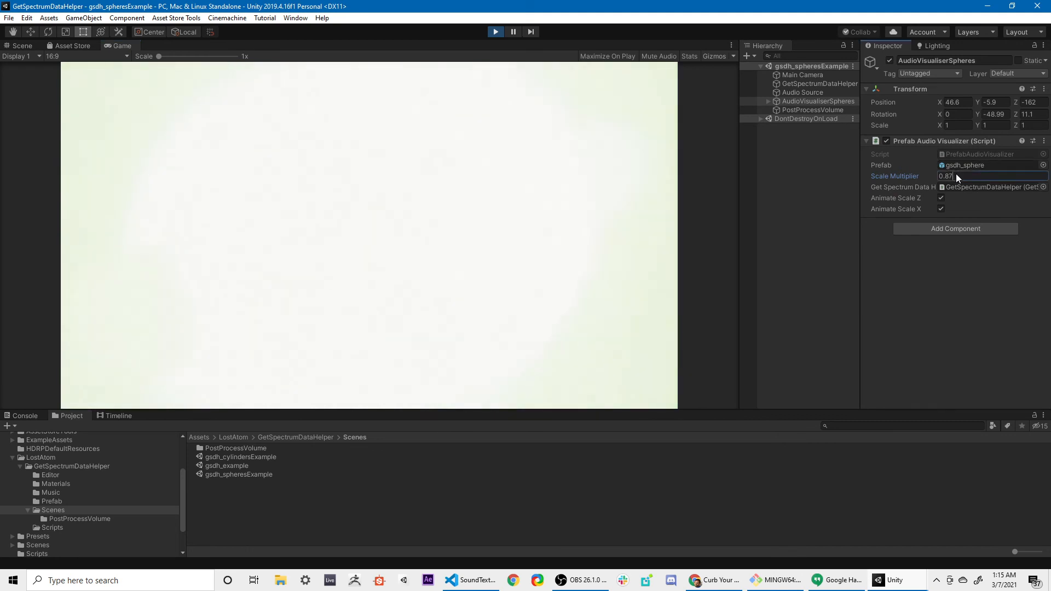
pyautogui.press('BackSpace')
pyautogui.press('BackSpace')
pyautogui.press('BackSpace')
pyautogui.press('BackSpace')
pyautogui.write('0.18')
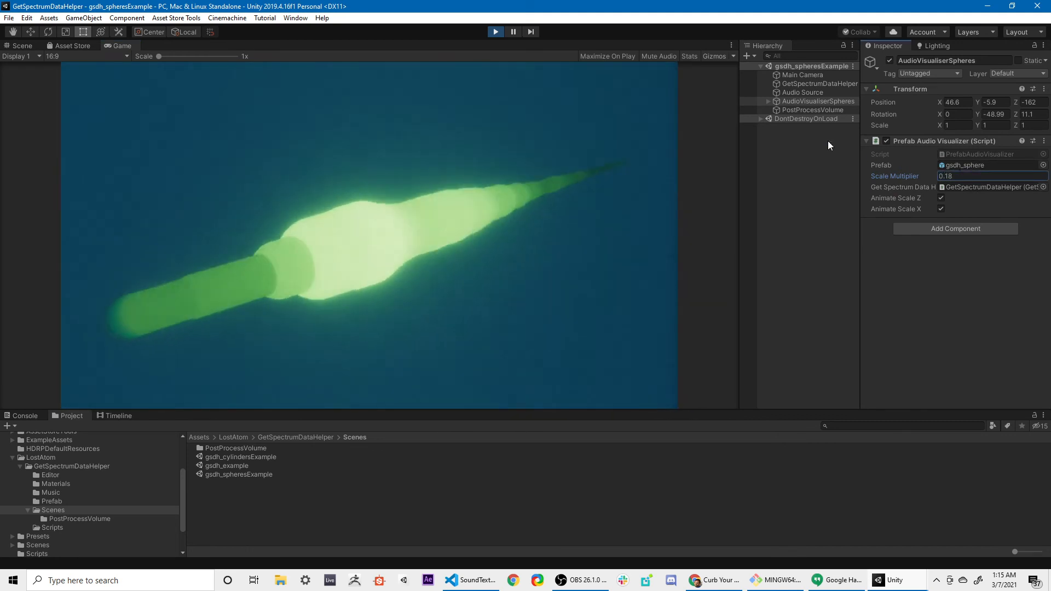
# Pause the scene, set AudioVisualiserSpheres' Scale Multiplier to 0.5, and resume playback.
pyautogui.click(514, 32)
pyautogui.click(990, 175)
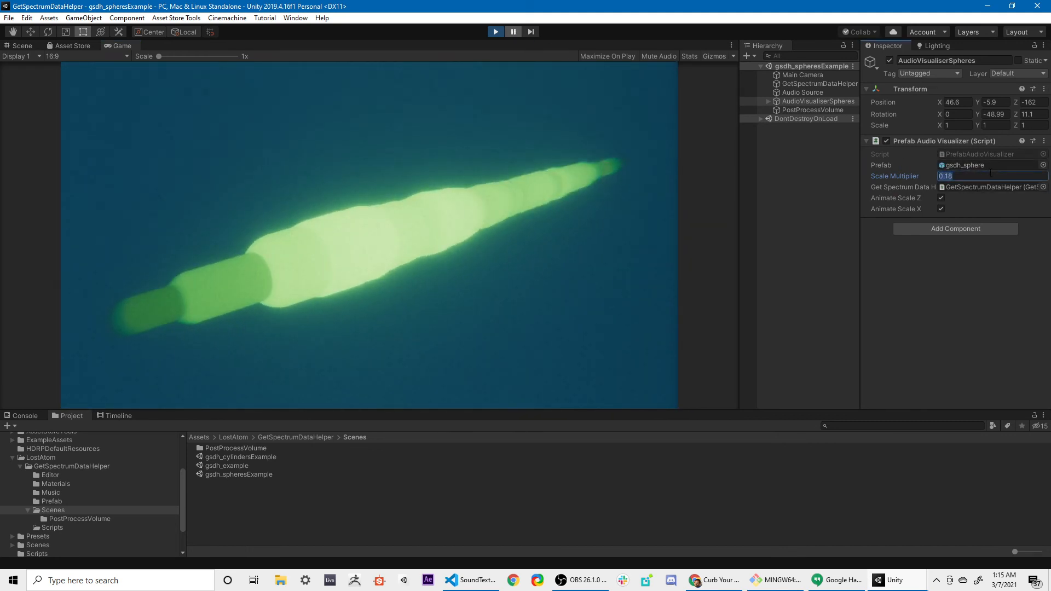
pyautogui.write('0.5')
pyautogui.click(513, 32)
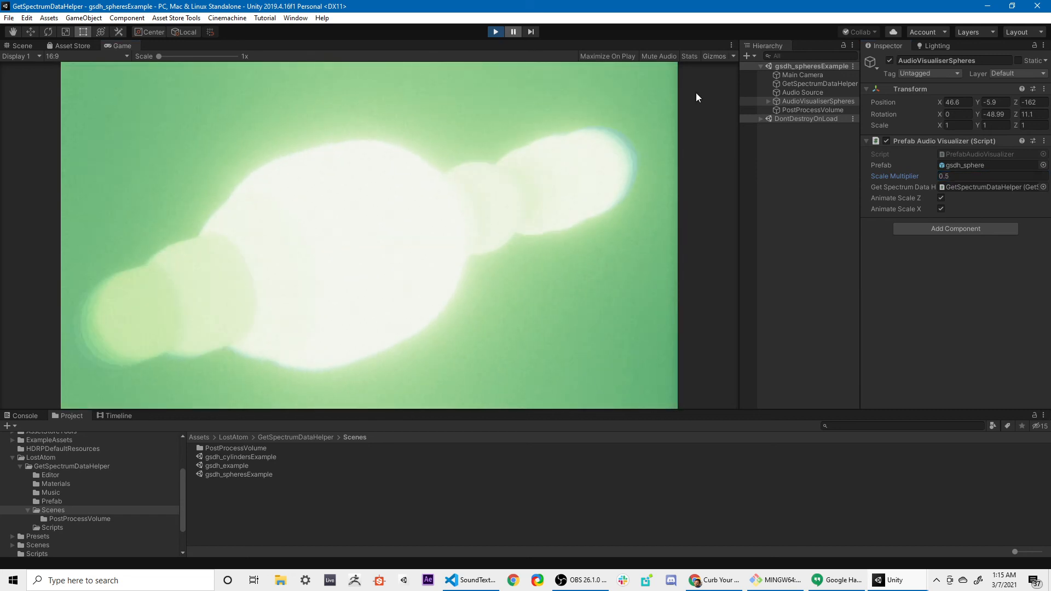
# Locate the gsdh_sphere prefab in the Prefab folder and select its gsdh_cube_green material to show the exposed properties.
pyautogui.click(974, 165)
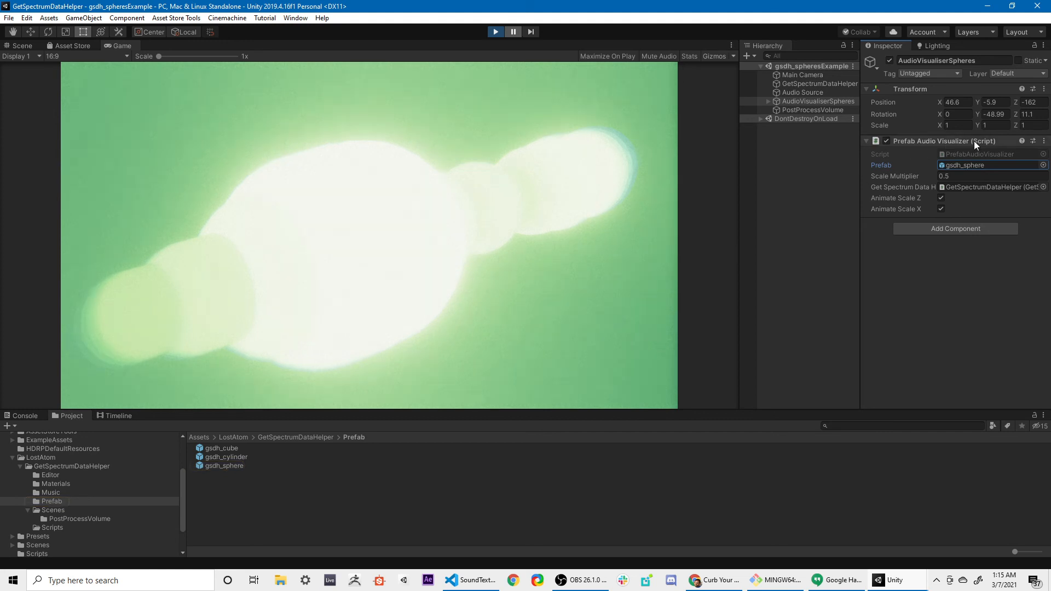
pyautogui.click(984, 164)
pyautogui.click(84, 499)
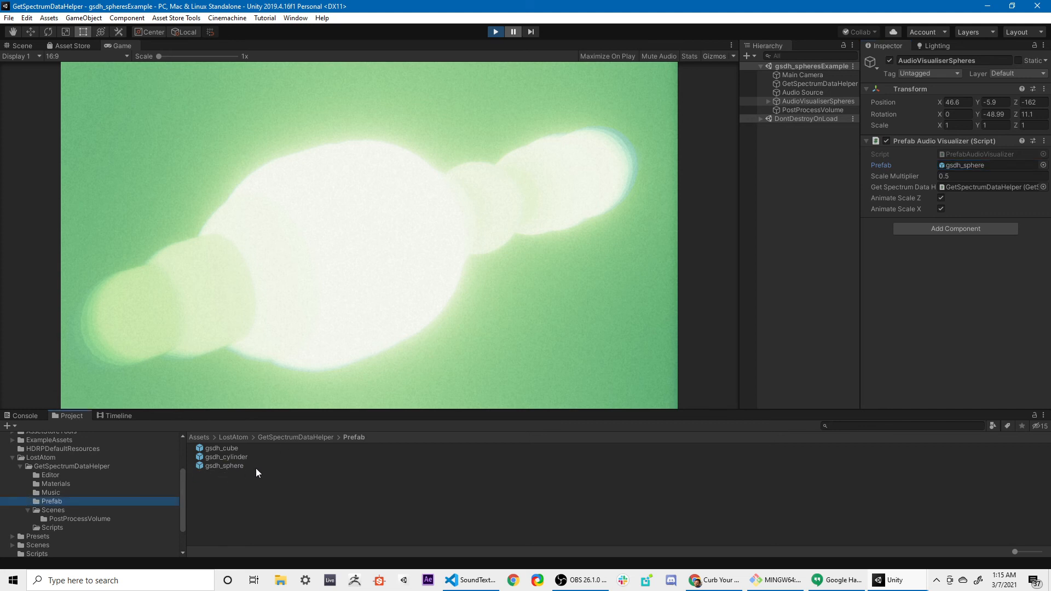
pyautogui.click(227, 465)
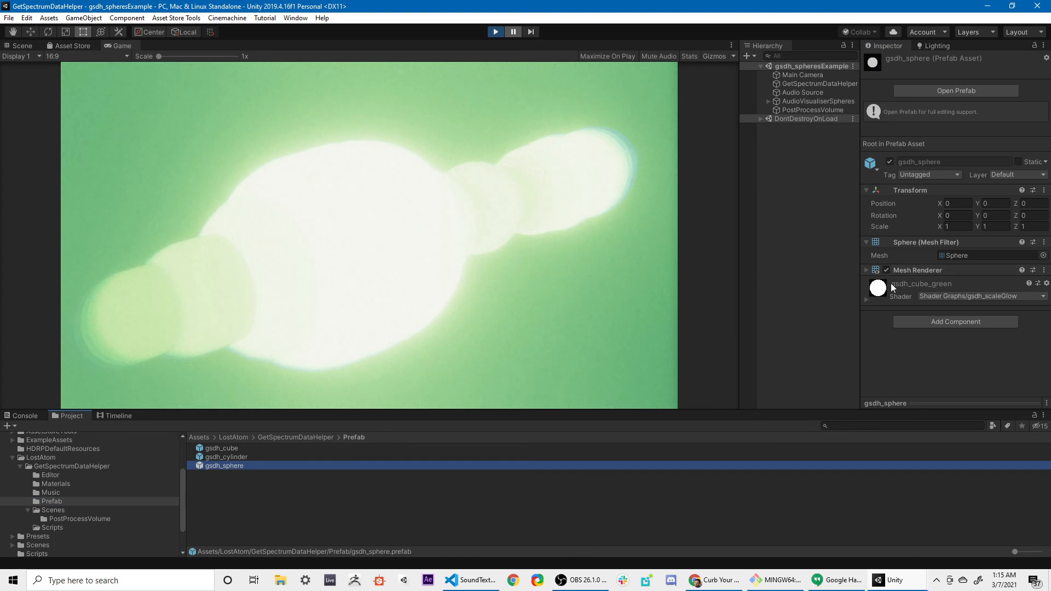
pyautogui.rightClick(910, 285)
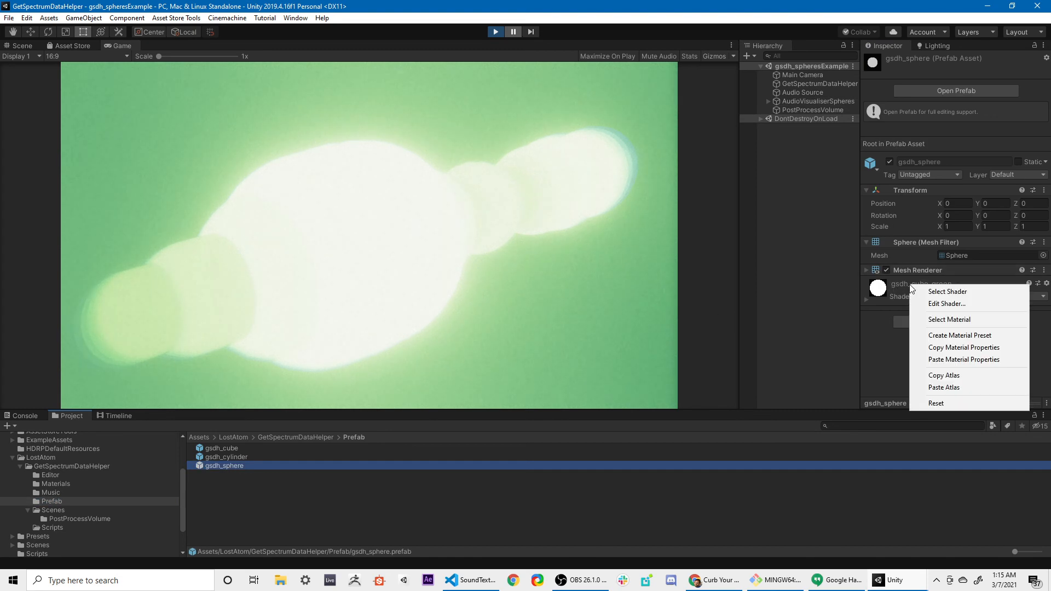
pyautogui.click(934, 319)
pyautogui.click(267, 465)
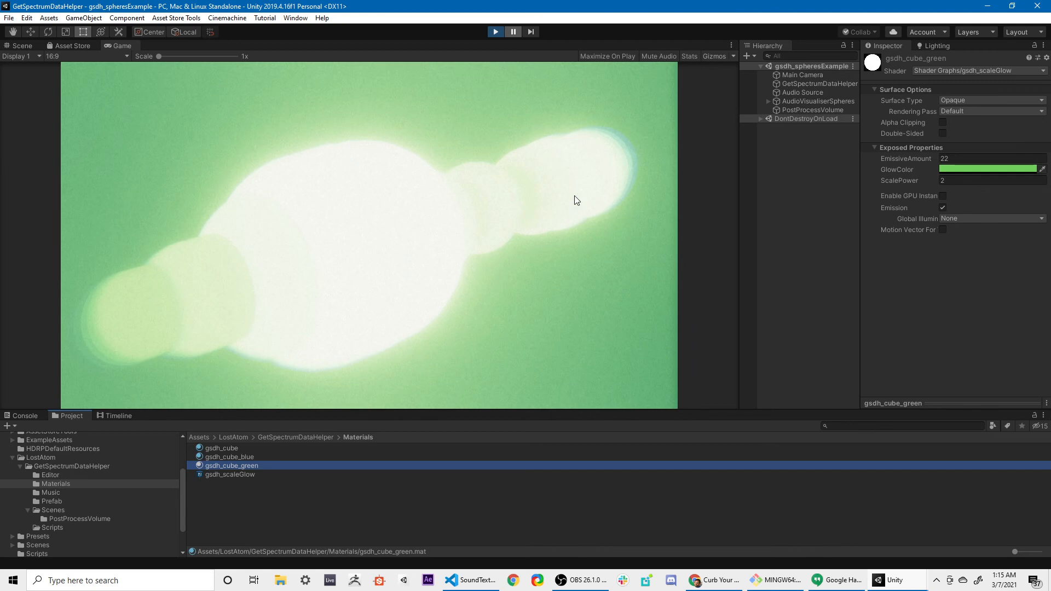
# Lower gsdh_cube_green's EmissiveAmount to 5, reduce it further to 1, and resume playback.
pyautogui.click(971, 158)
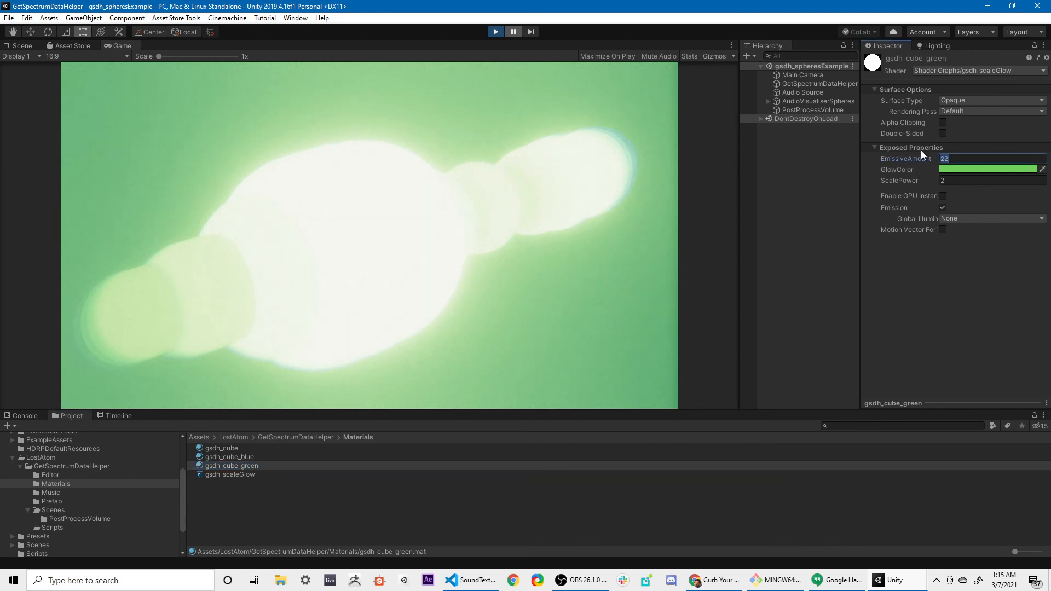
pyautogui.write('5')
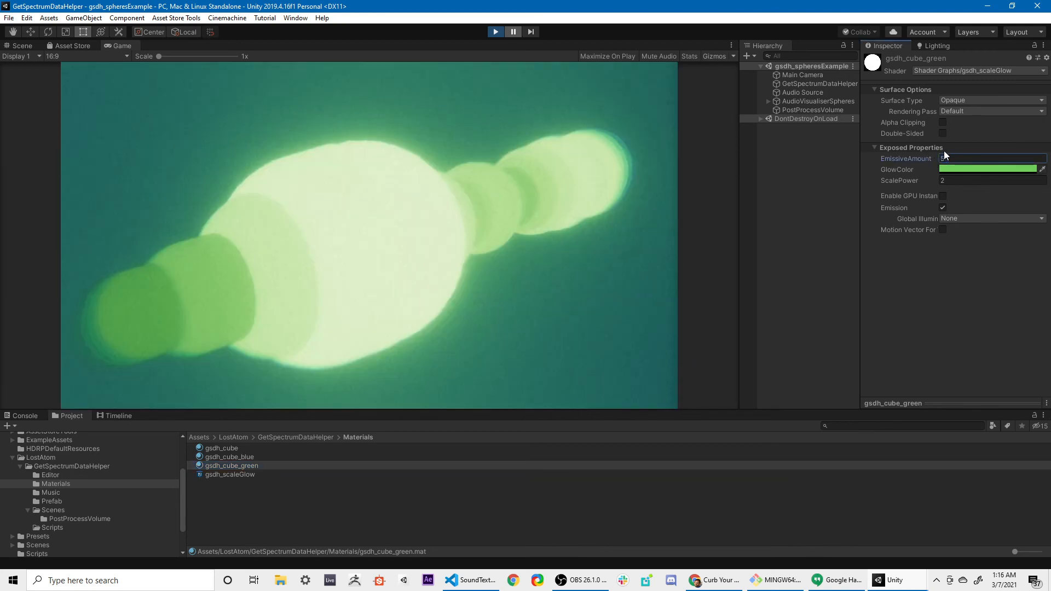
pyautogui.write('1')
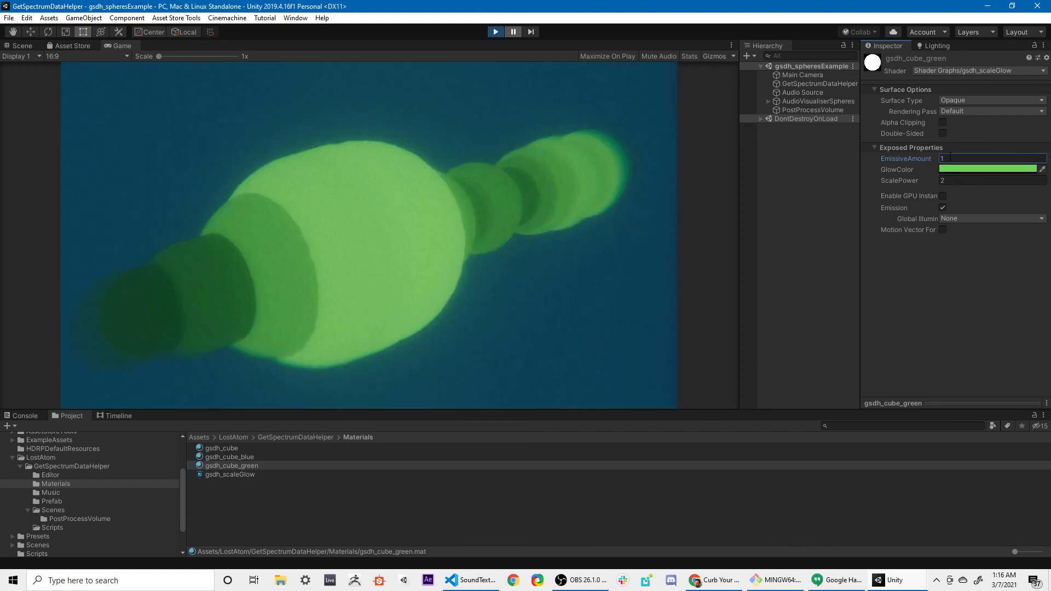
pyautogui.press('Return')
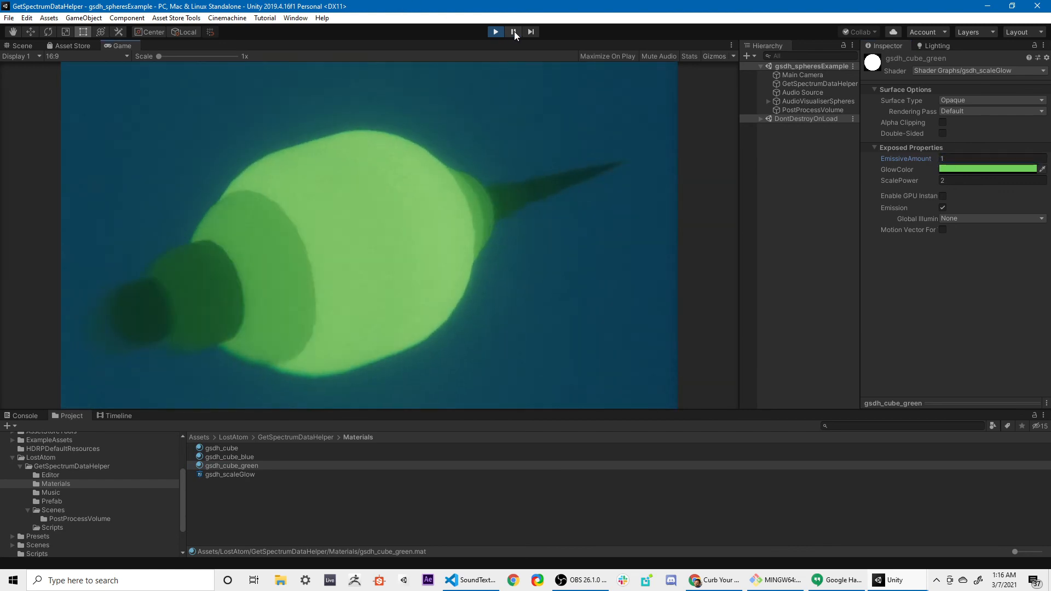
# Raise gsdh_cube_green's EmissiveAmount through 2, 3 and 5 while the scene plays.
pyautogui.click(943, 158)
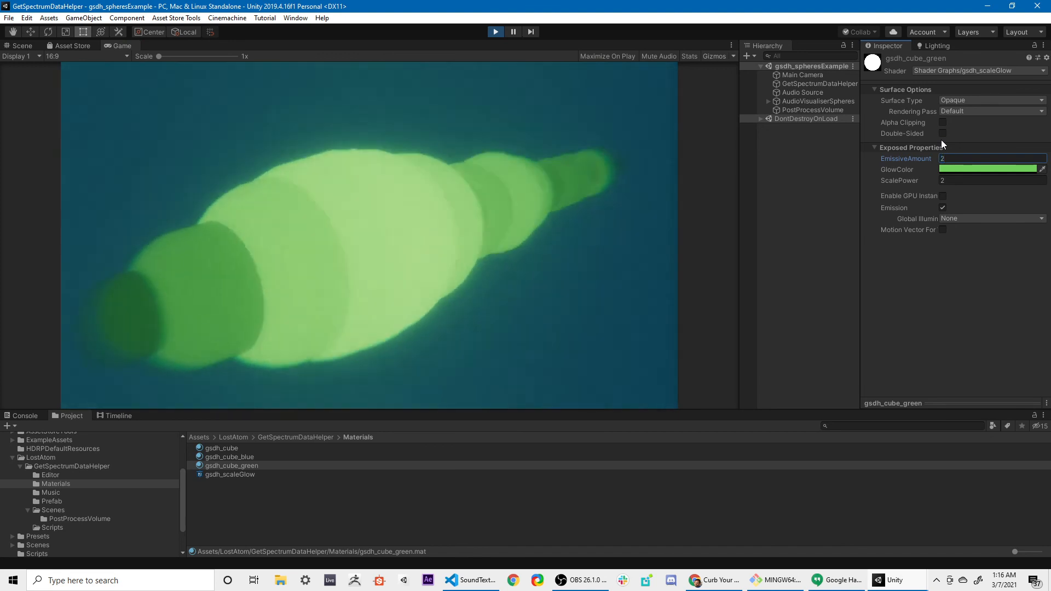
pyautogui.write('2')
pyautogui.press('Return')
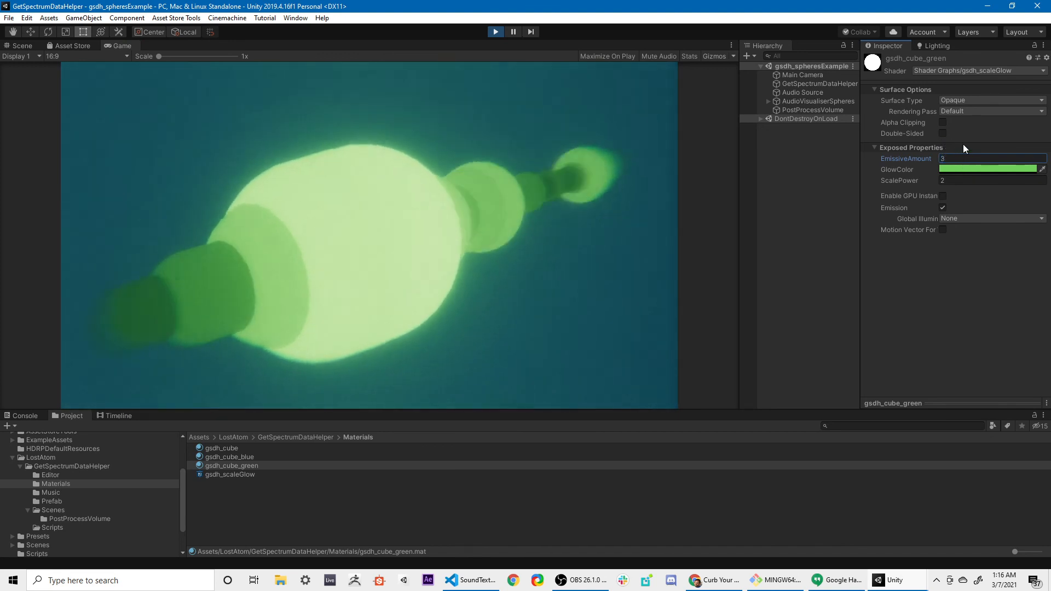
pyautogui.write('5')
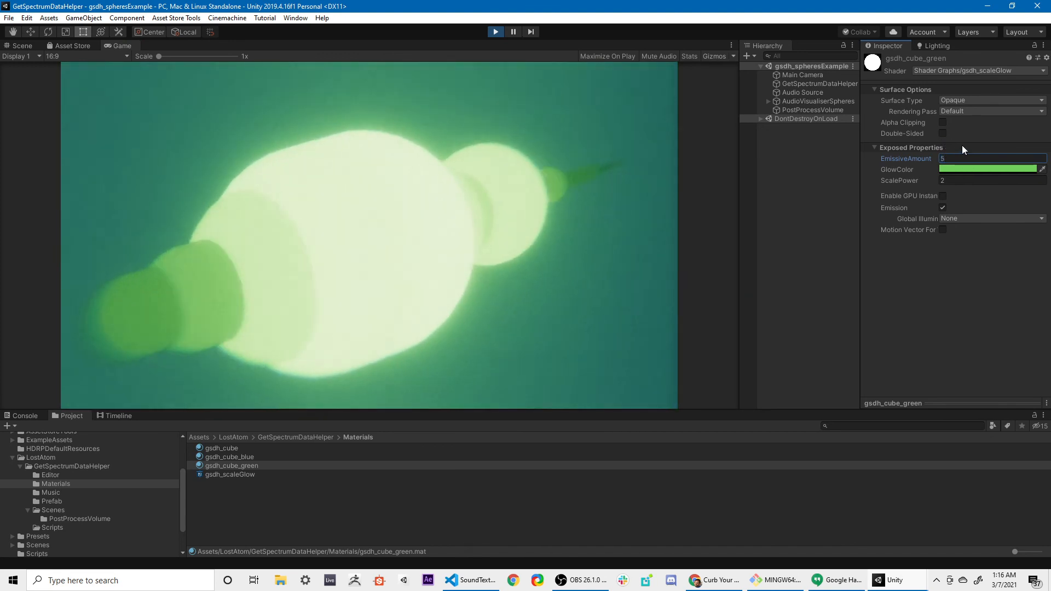
pyautogui.press('Return')
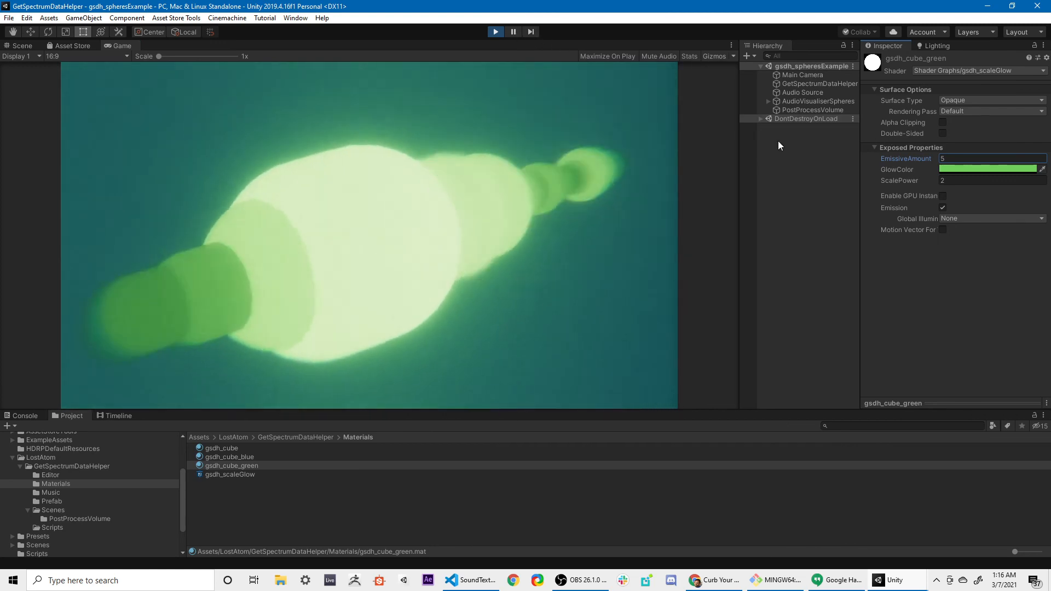
# Pause the scene and set gsdh_cube_green's EmissiveAmount to 18.
pyautogui.click(513, 32)
pyautogui.click(967, 156)
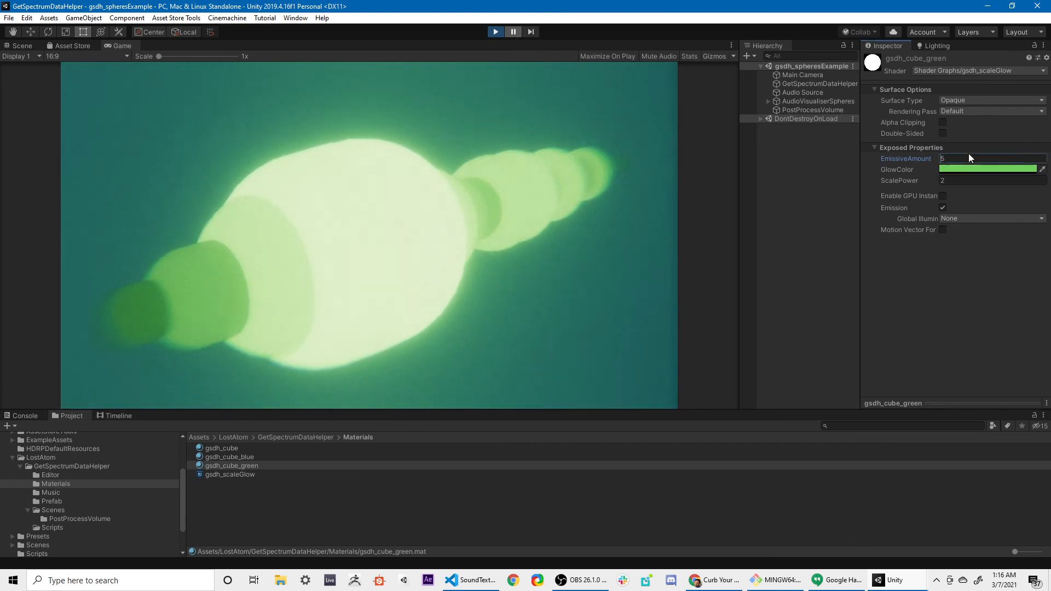
pyautogui.write('10')
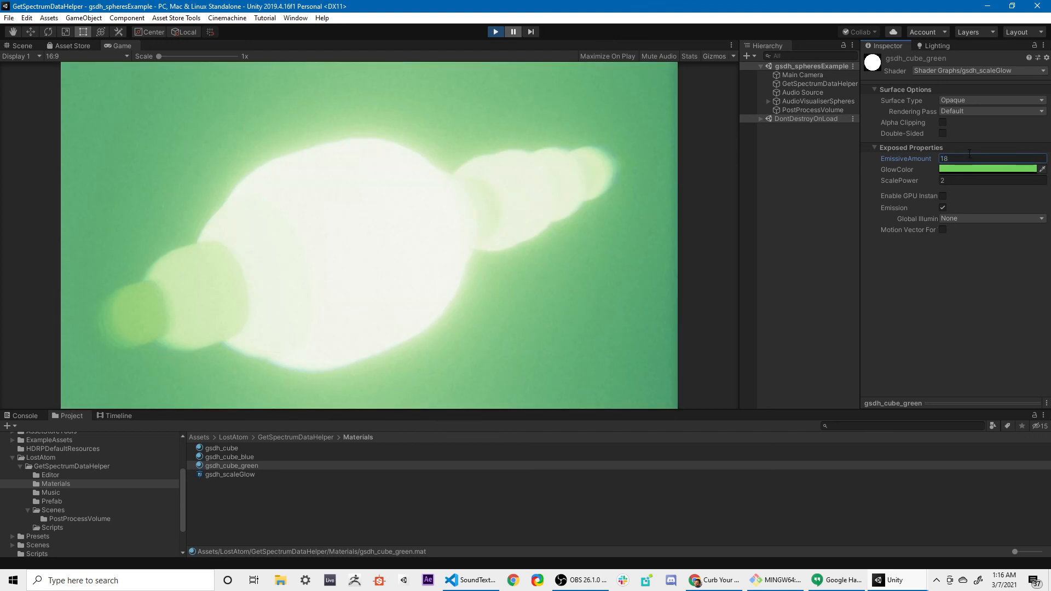
# Set AudioVisualiserSpheres' Scale Multiplier back to 0.18 and resume playback.
pyautogui.click(804, 91)
pyautogui.click(810, 101)
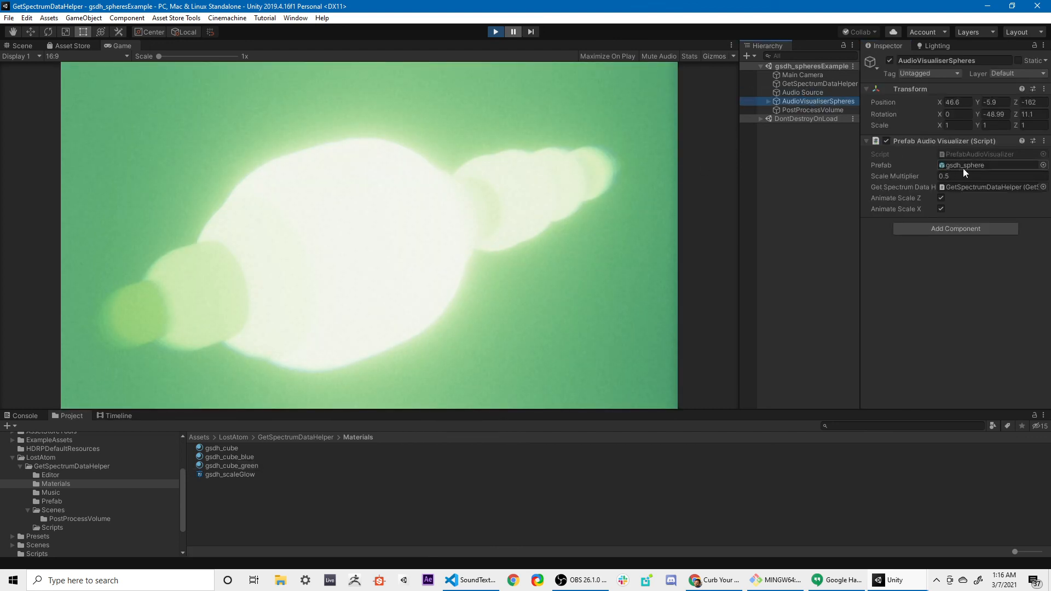
pyautogui.click(965, 172)
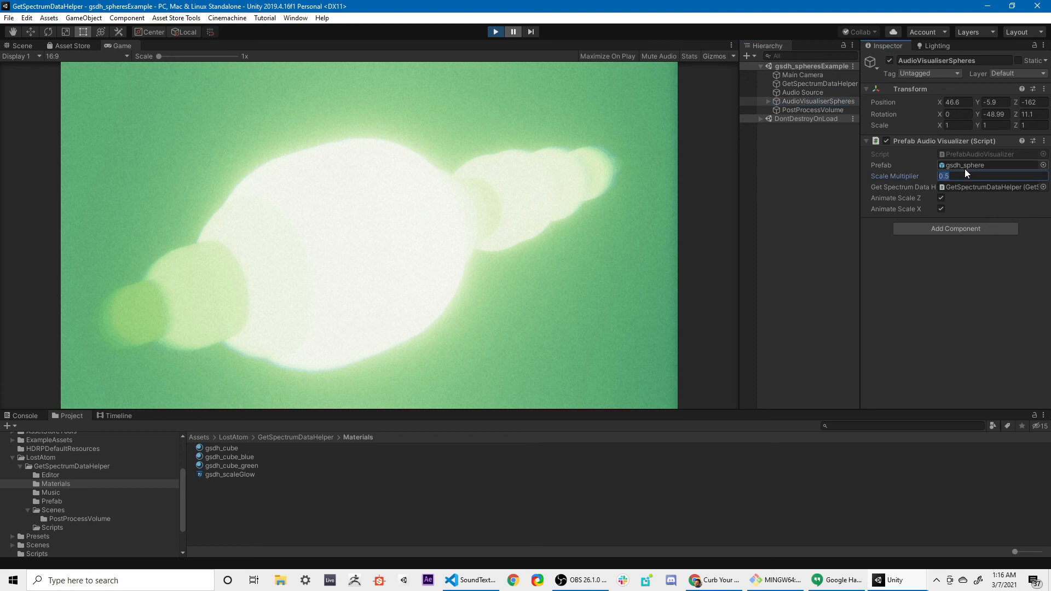
pyautogui.write('.18')
pyautogui.press('Return')
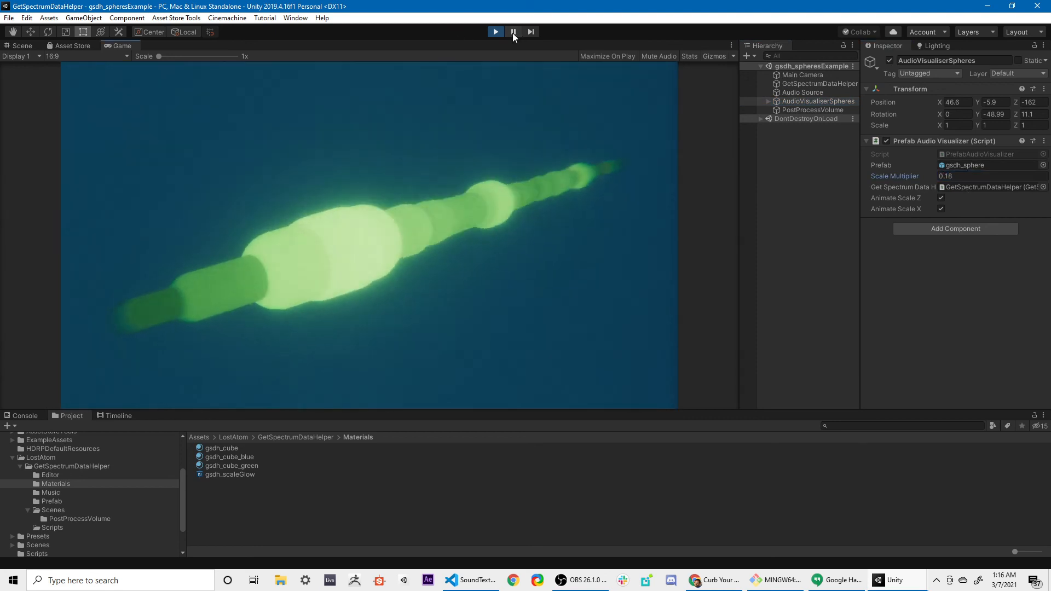
# Set GetSpectrumDataHelper's Smoothing to 2 and resume playback of the spheres scene.
pyautogui.click(812, 85)
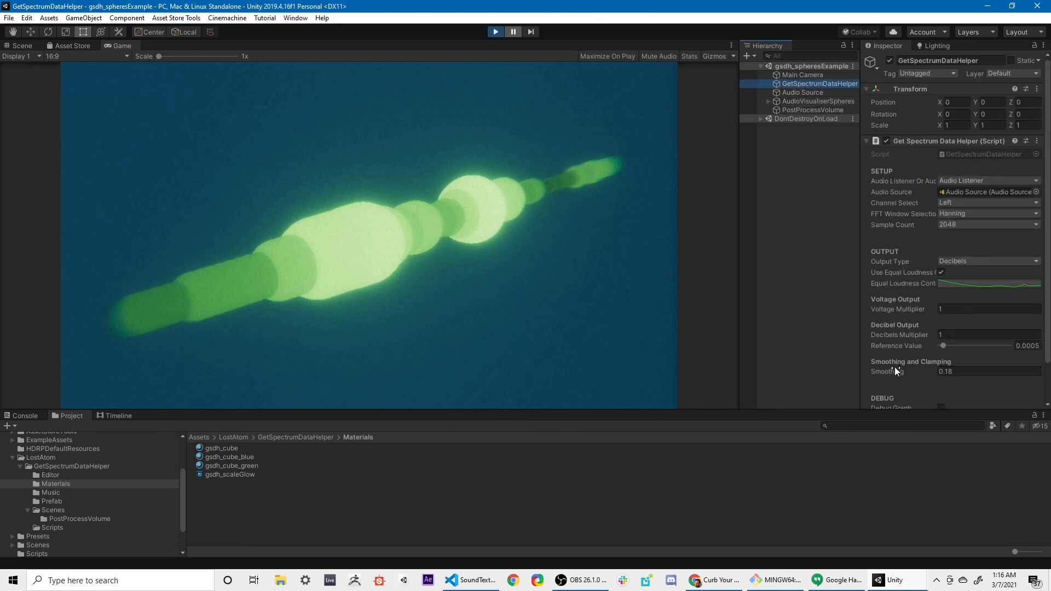
pyautogui.click(967, 371)
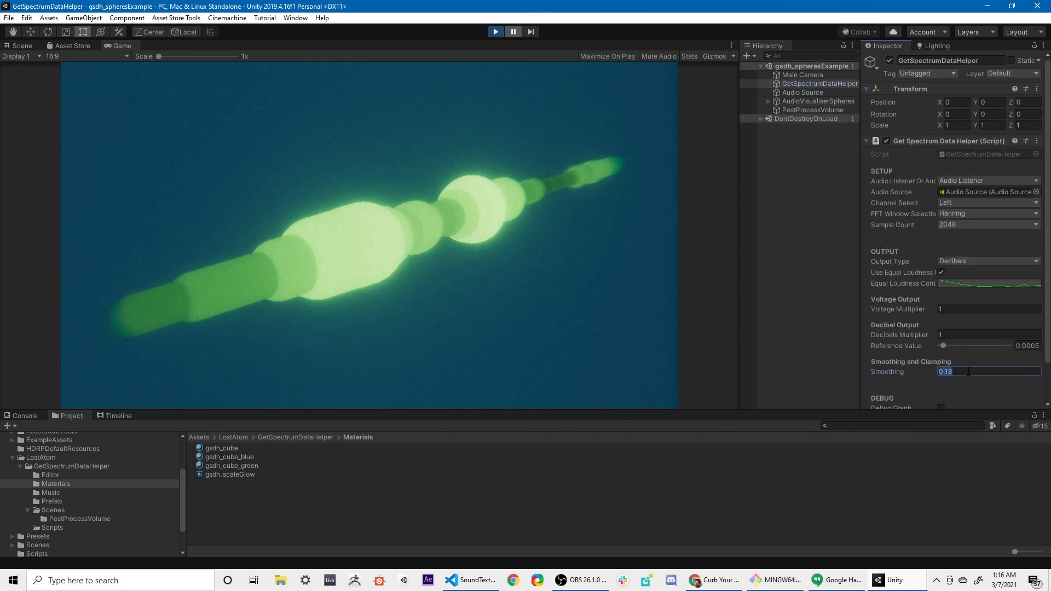
pyautogui.write('2')
pyautogui.click(514, 30)
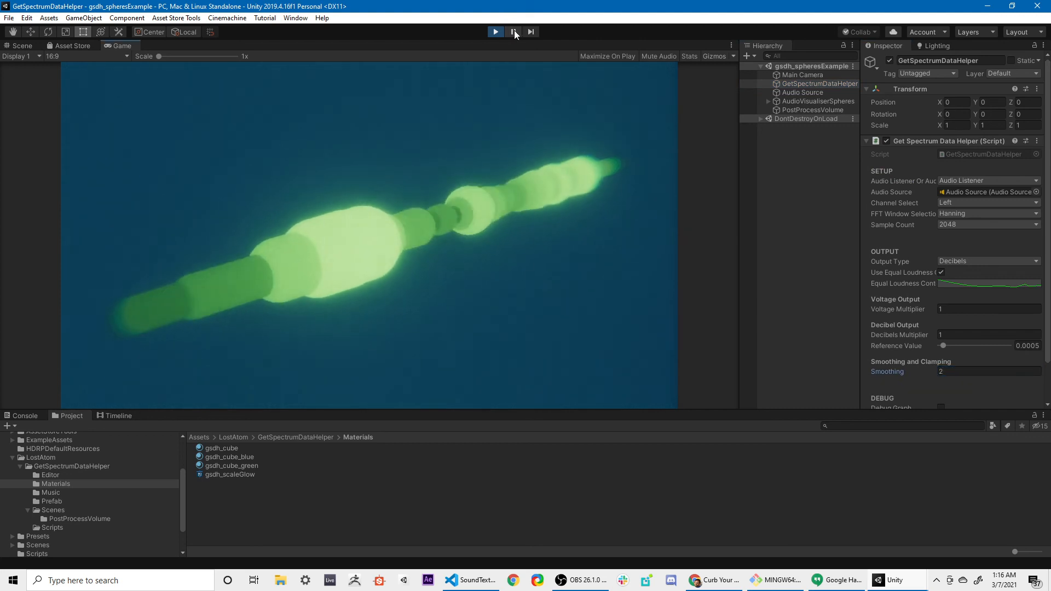
# Raise GetSpectrumDataHelper's Smoothing to 3 and then 8, resuming playback after each change.
pyautogui.click(958, 373)
pyautogui.write('3')
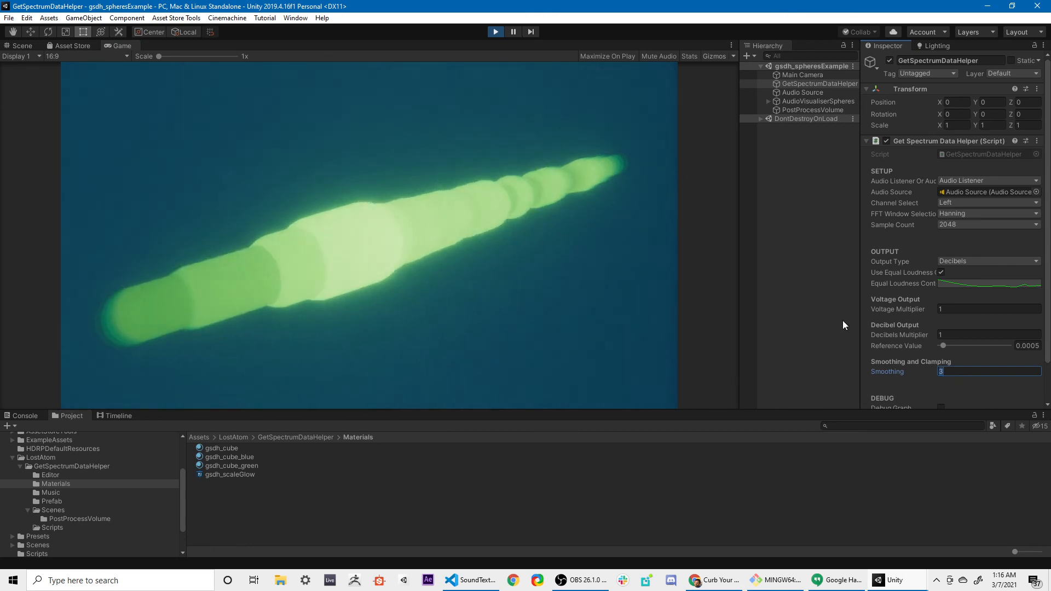
pyautogui.click(514, 32)
pyautogui.click(968, 370)
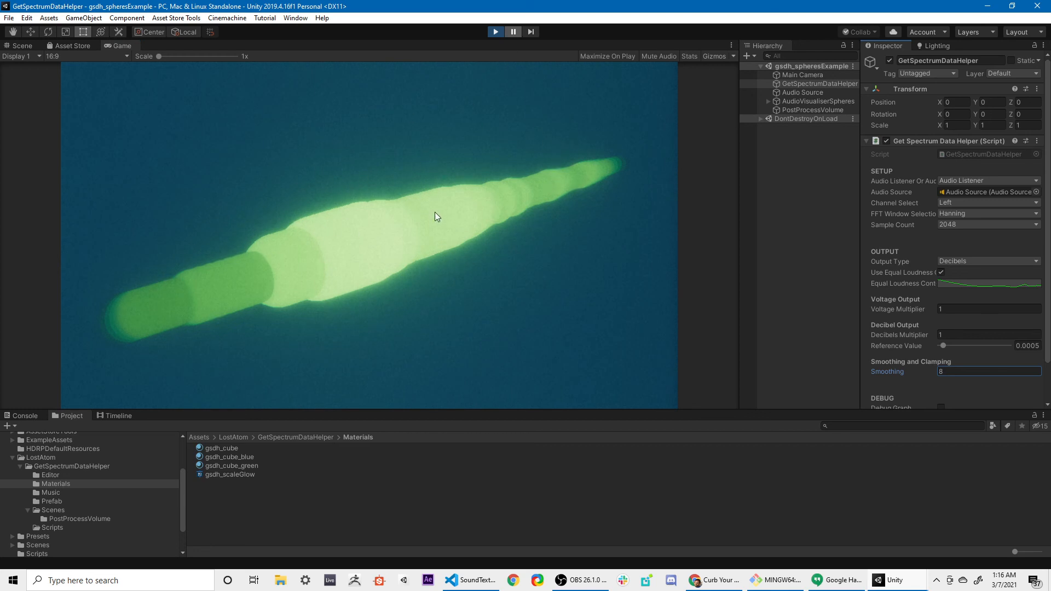
pyautogui.click(513, 31)
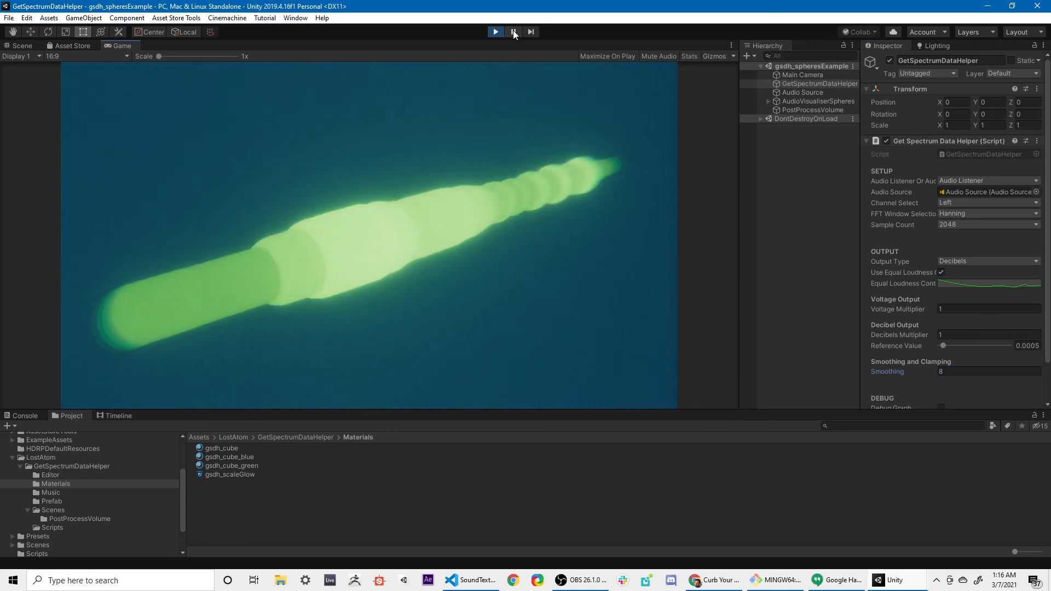